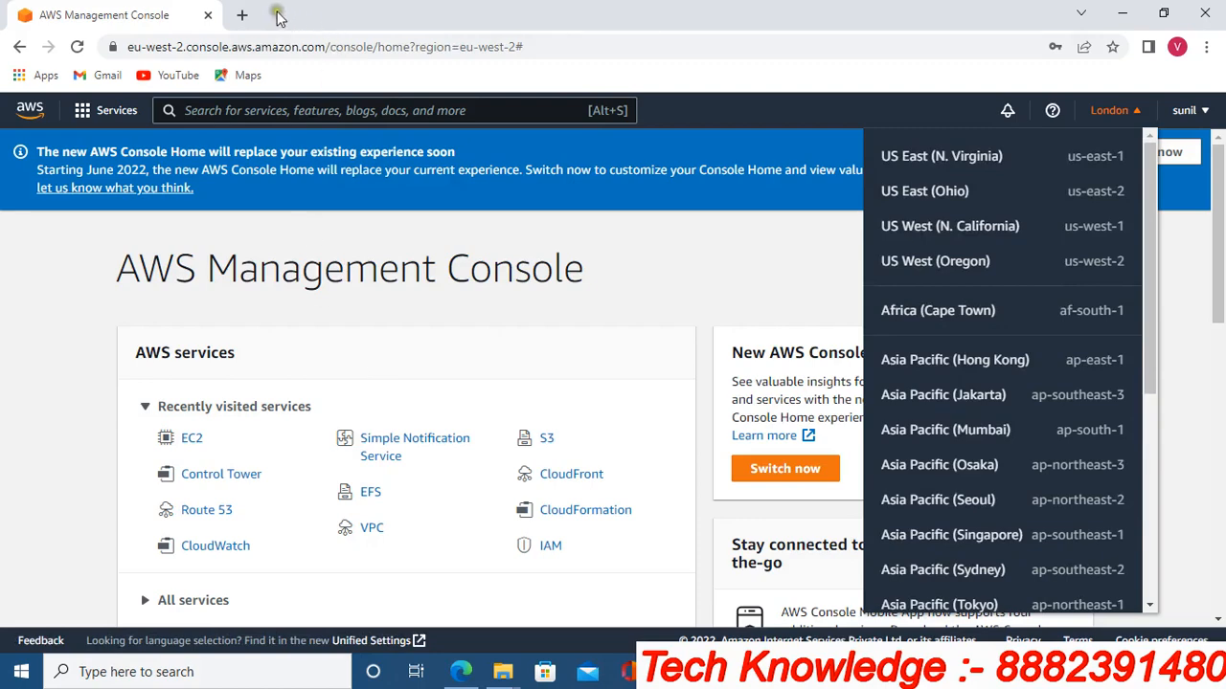
- Search the web for cloudping in a new browser tab and open the cloudping.info site
{"action": "left_click", "coordinate": [241, 14]}
{"action": "type", "text": "c"}
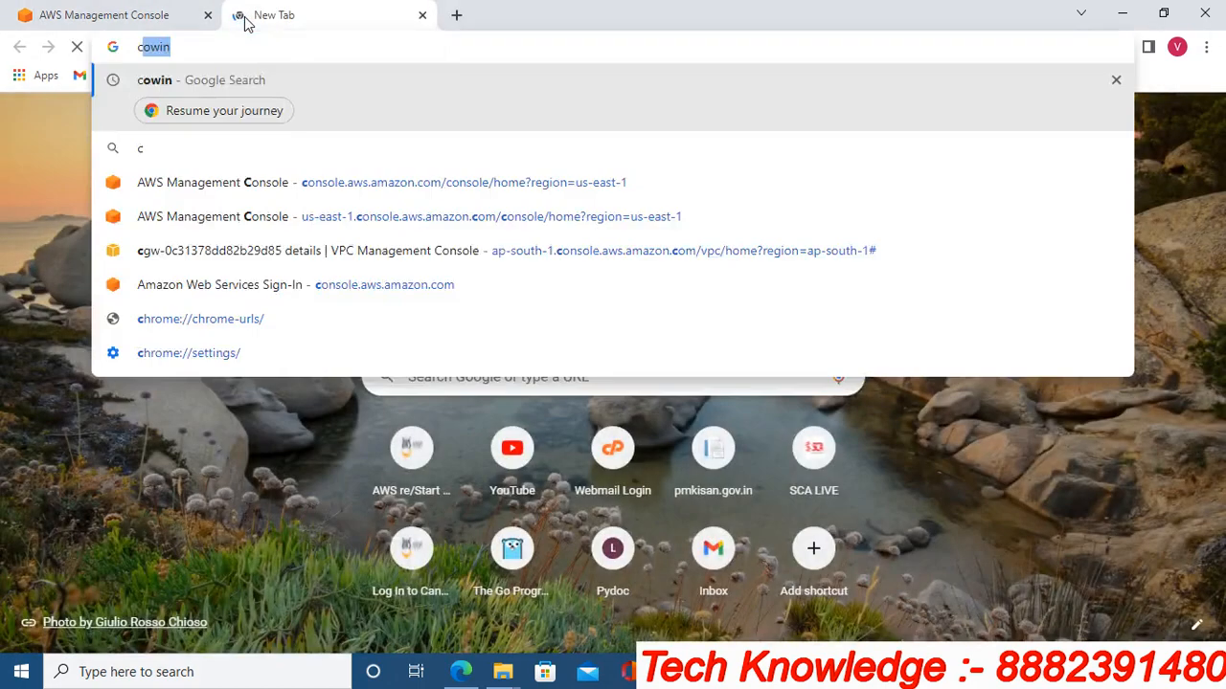
{"action": "type", "text": "lou"}
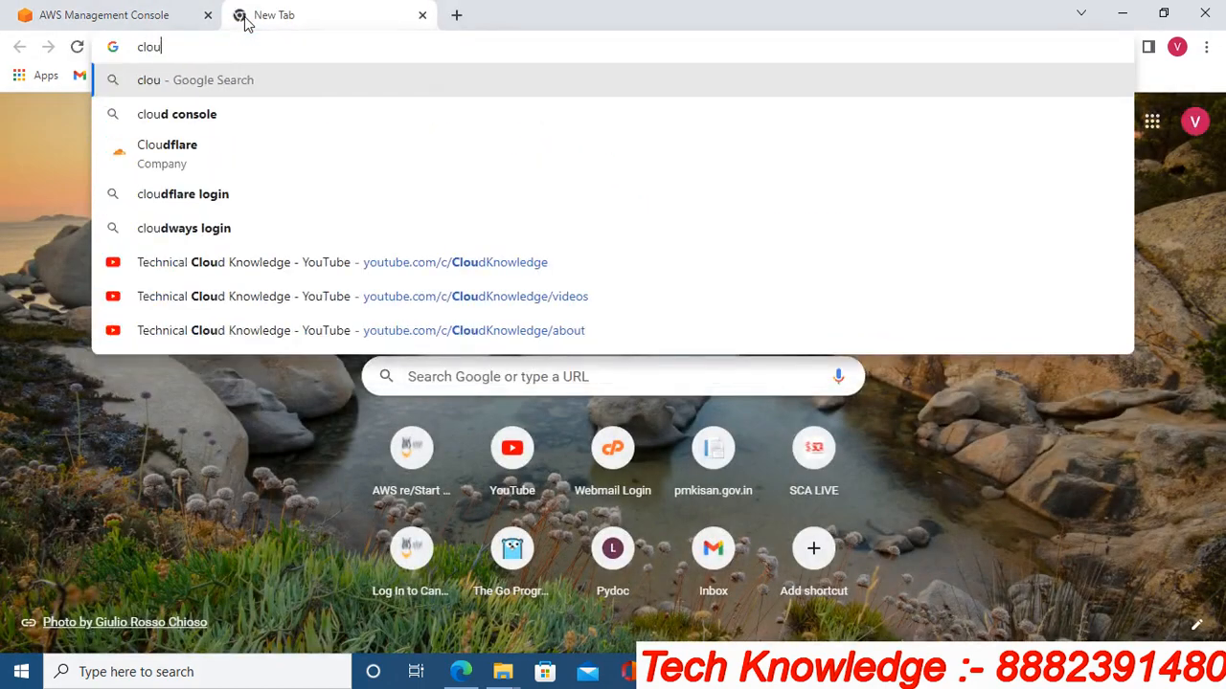
{"action": "type", "text": "dpi"}
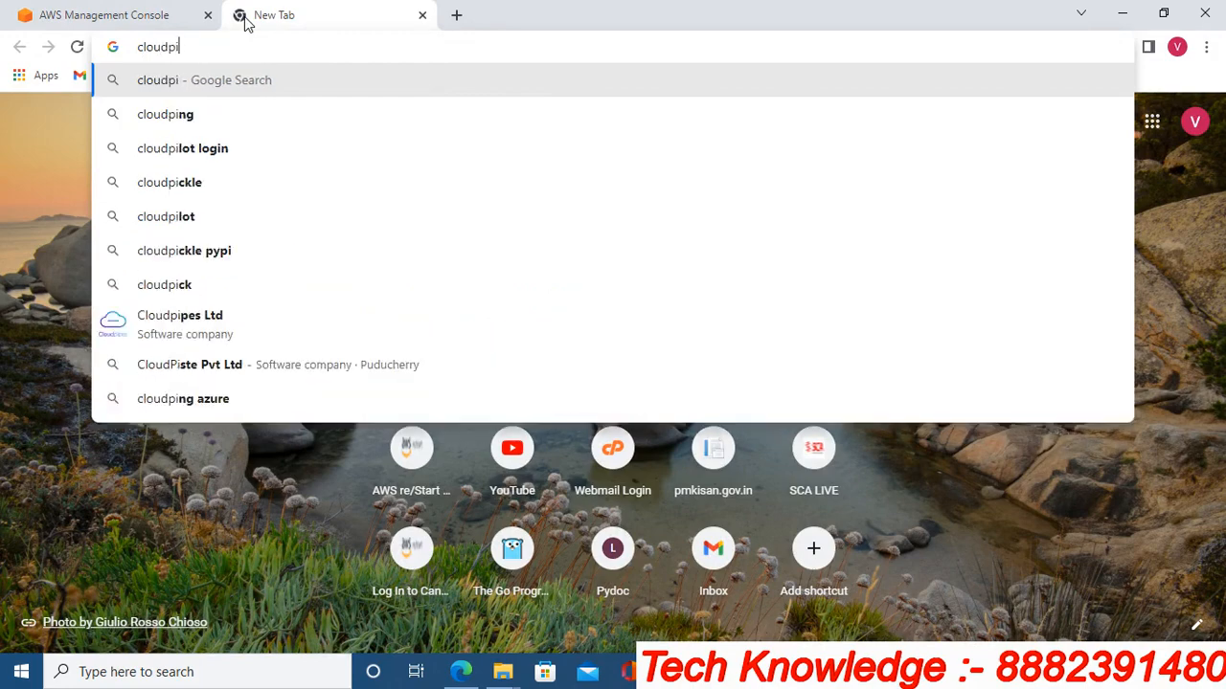
{"action": "key", "text": "Down"}
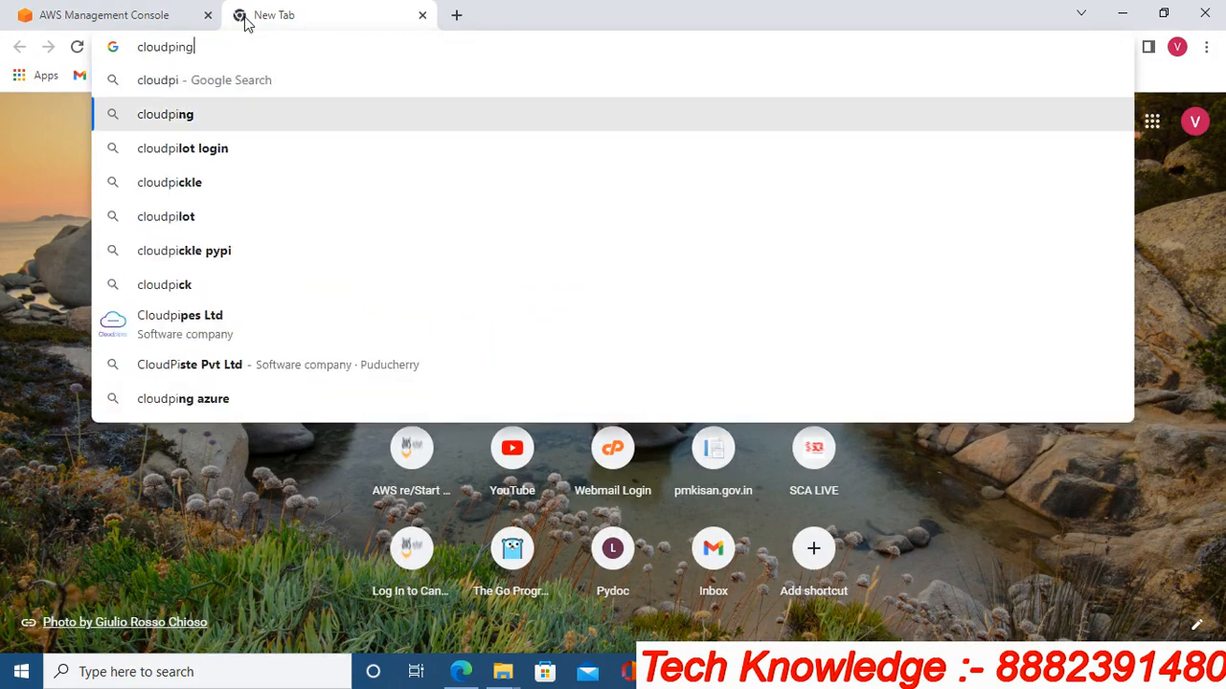
{"action": "key", "text": "Return"}
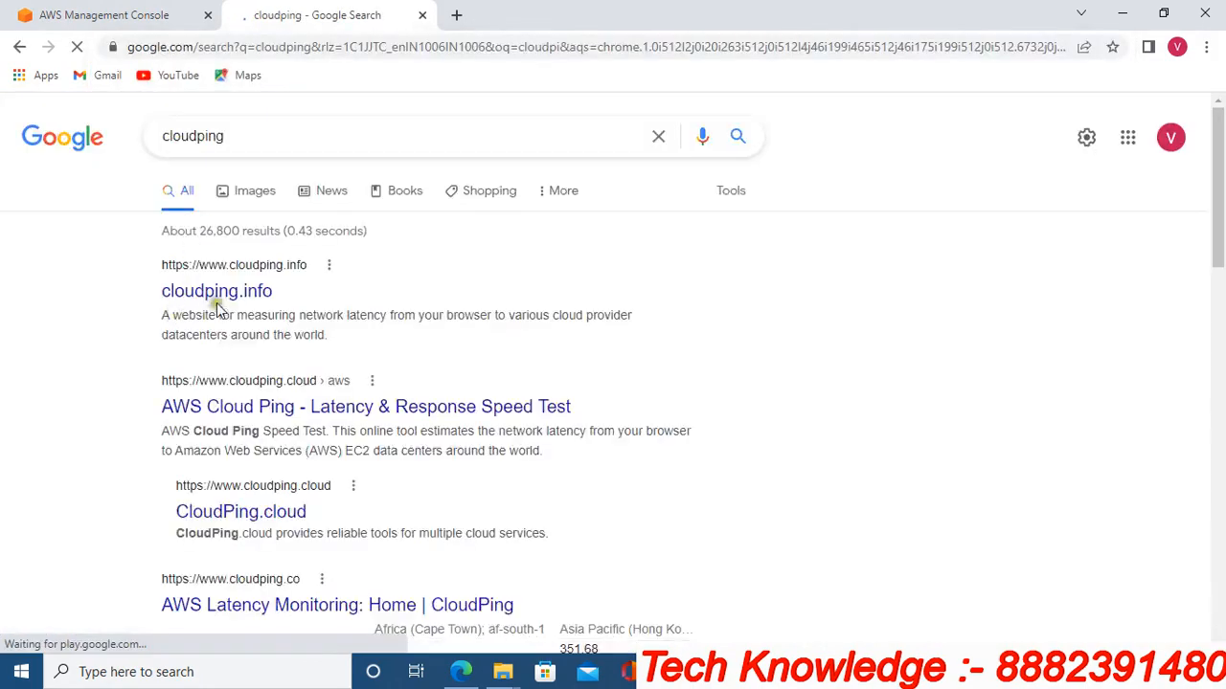
{"action": "left_click", "coordinate": [228, 301]}
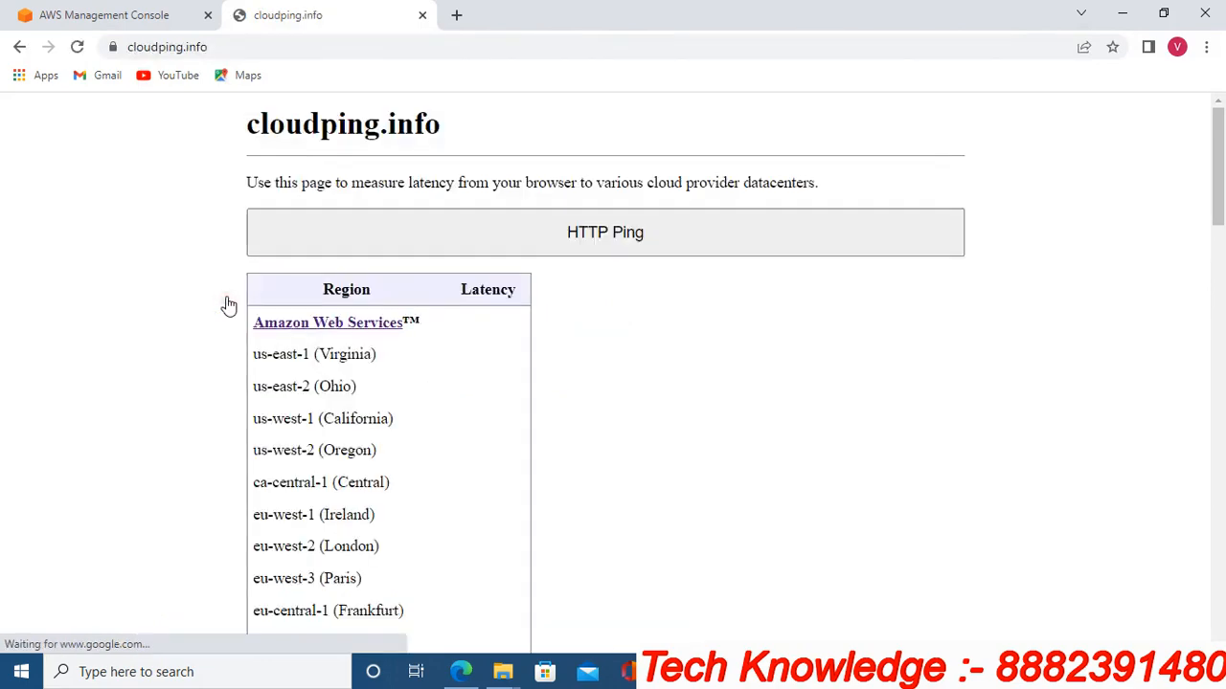
- Run the HTTP Ping test and compare the latencies of the Amazon Web Services regions, especially ap-south-1 (Mumbai)
{"action": "scroll", "coordinate": [469, 353], "scroll_direction": "down", "scroll_amount": 10}
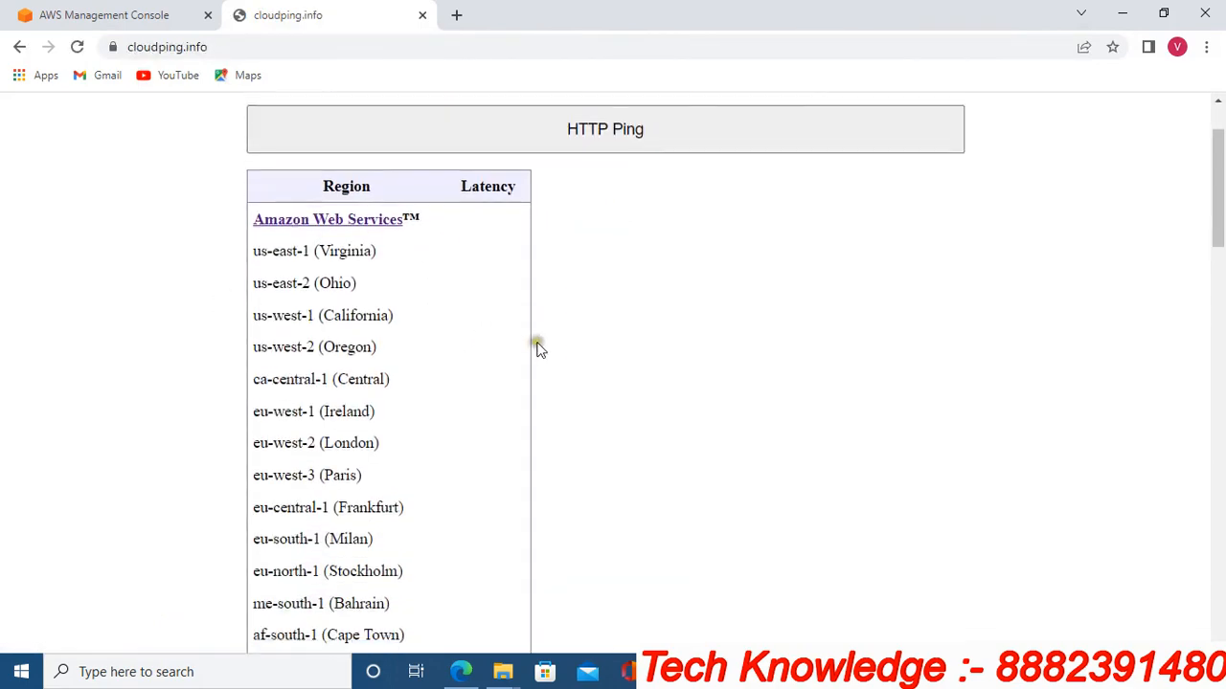
{"action": "scroll", "coordinate": [626, 388], "scroll_direction": "down", "scroll_amount": 9}
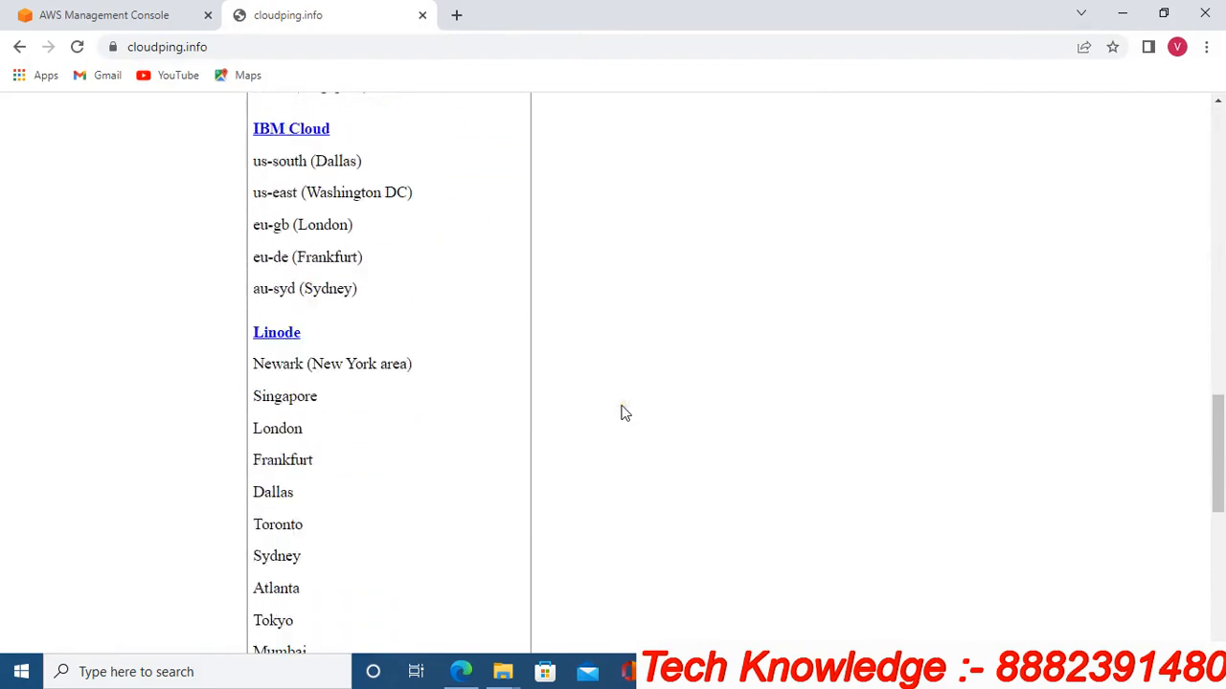
{"action": "scroll", "coordinate": [623, 412], "scroll_direction": "up", "scroll_amount": 19}
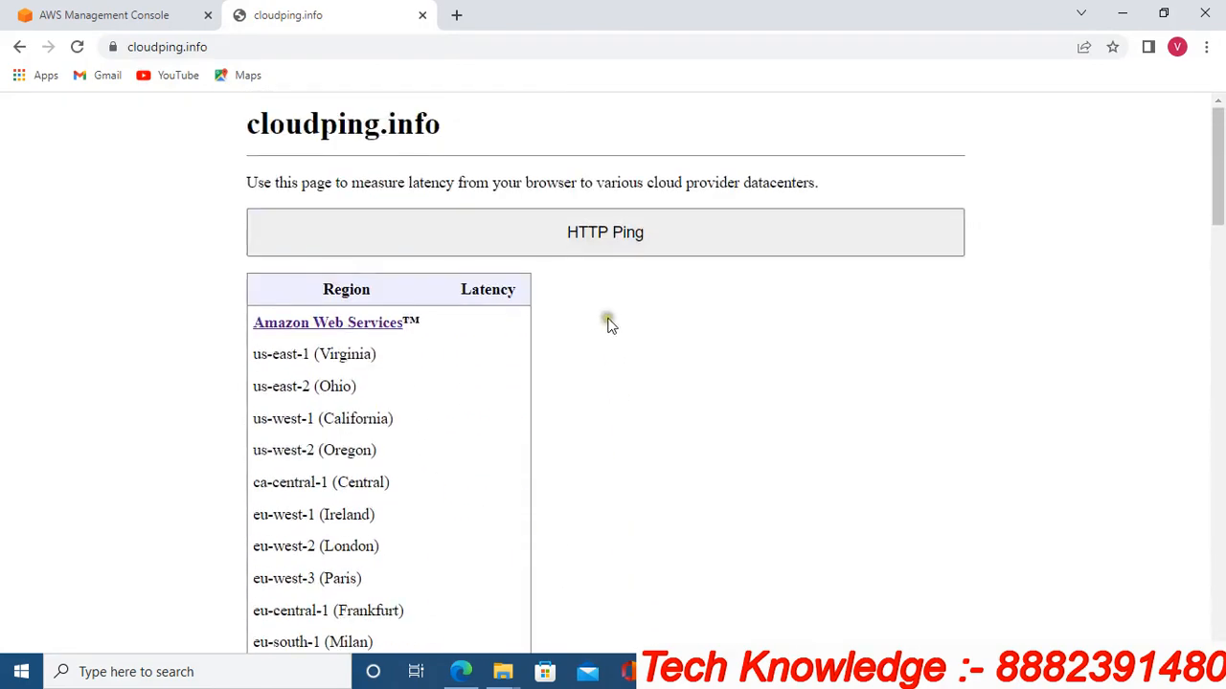
{"action": "left_click", "coordinate": [598, 235]}
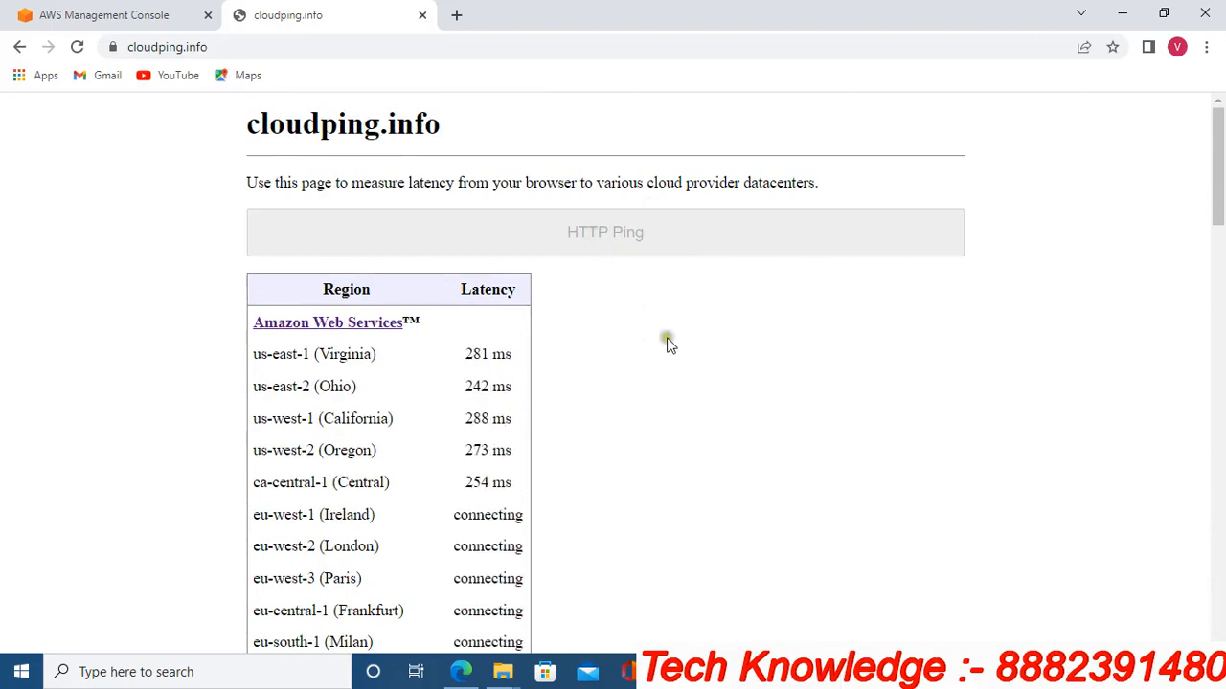
{"action": "scroll", "coordinate": [574, 302], "scroll_direction": "down", "scroll_amount": 1}
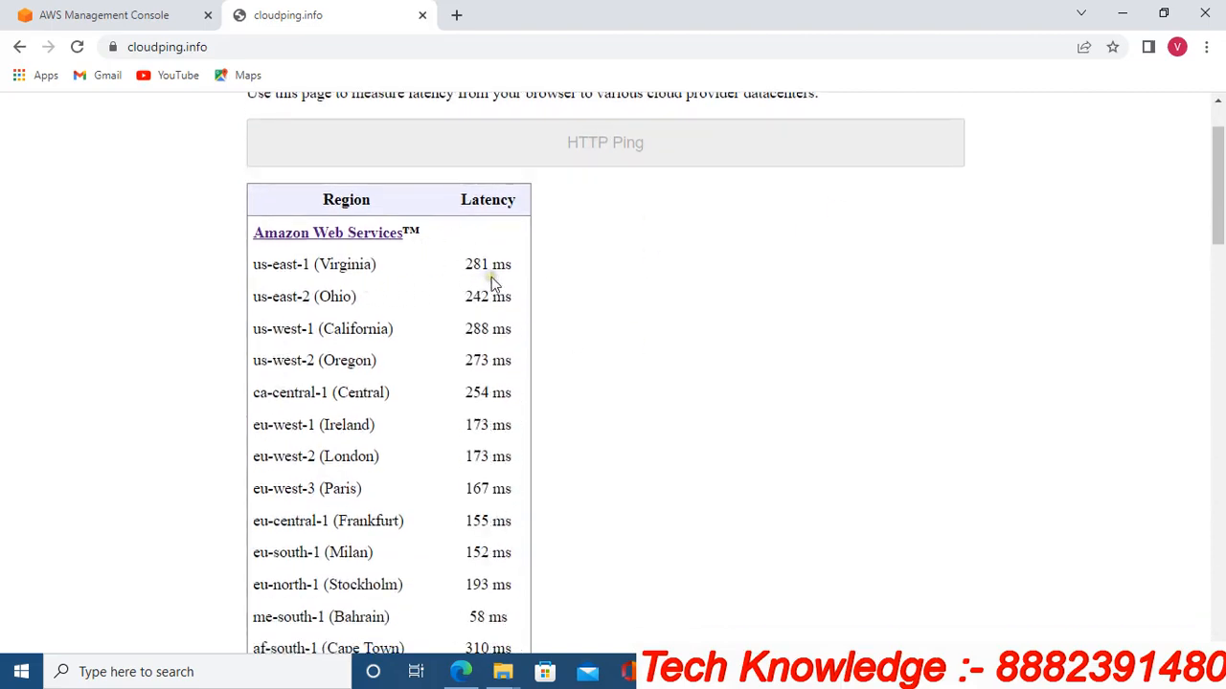
{"action": "scroll", "coordinate": [371, 282], "scroll_direction": "down", "scroll_amount": 2}
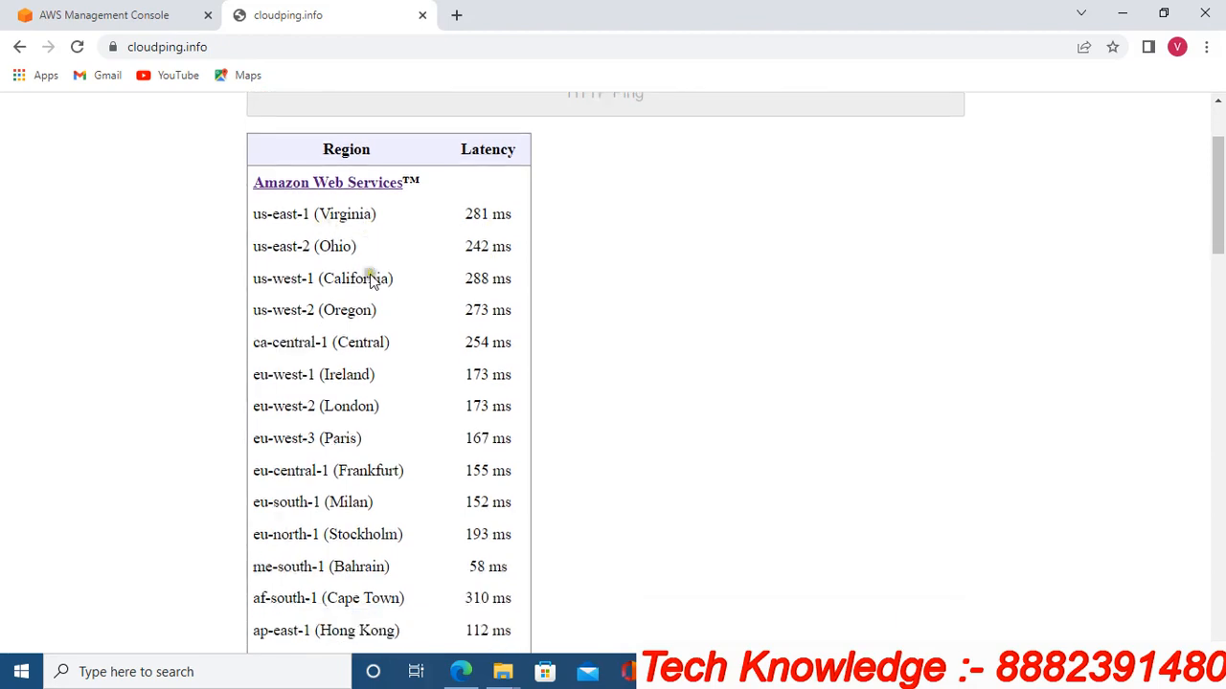
{"action": "scroll", "coordinate": [431, 304], "scroll_direction": "down", "scroll_amount": 2}
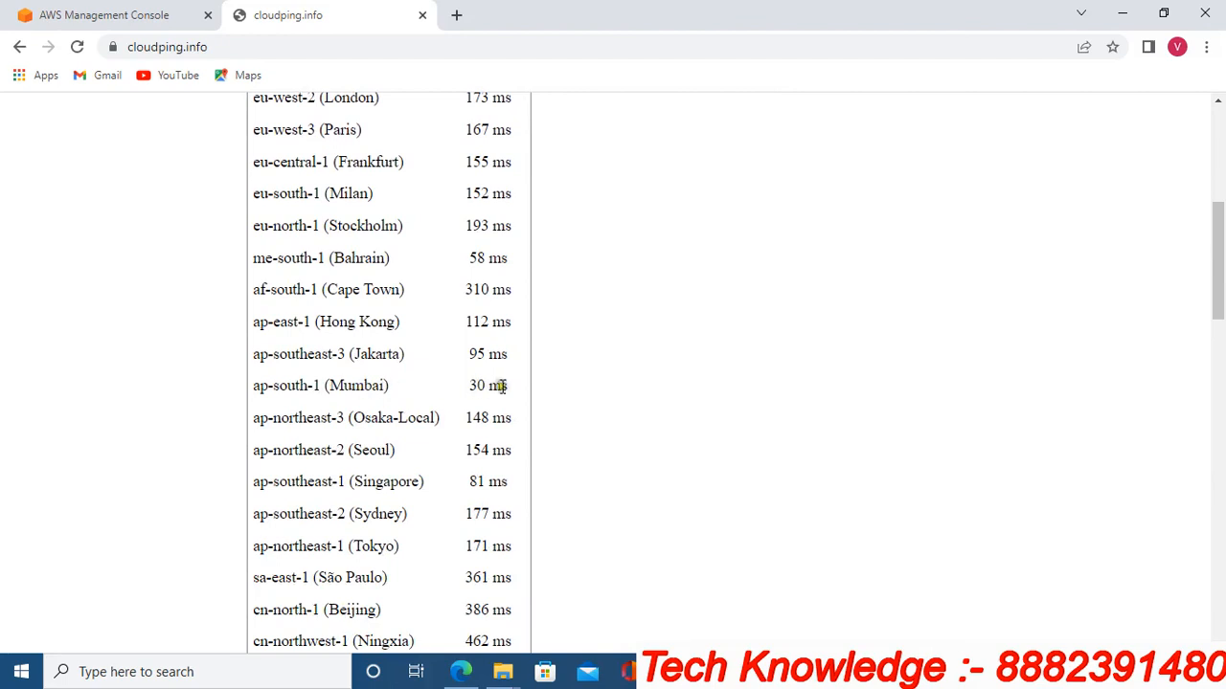
{"action": "left_click_drag", "start_coordinate": [510, 388], "coordinate": [776, 388]}
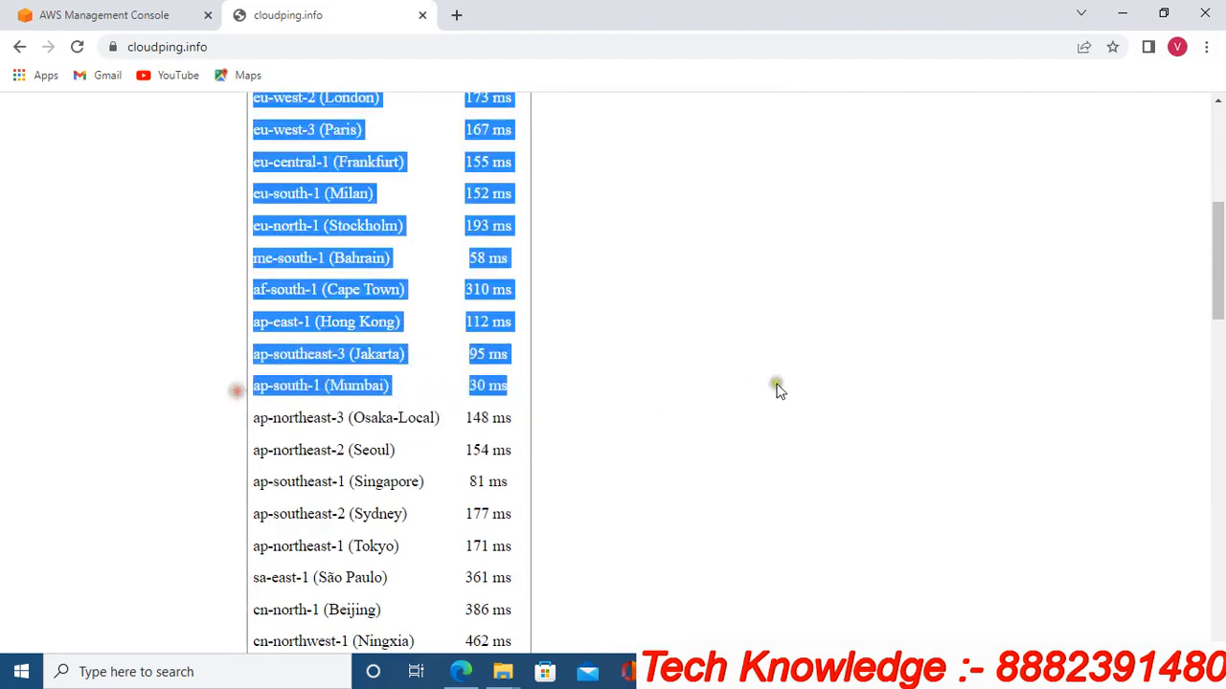
{"action": "left_click", "coordinate": [778, 388]}
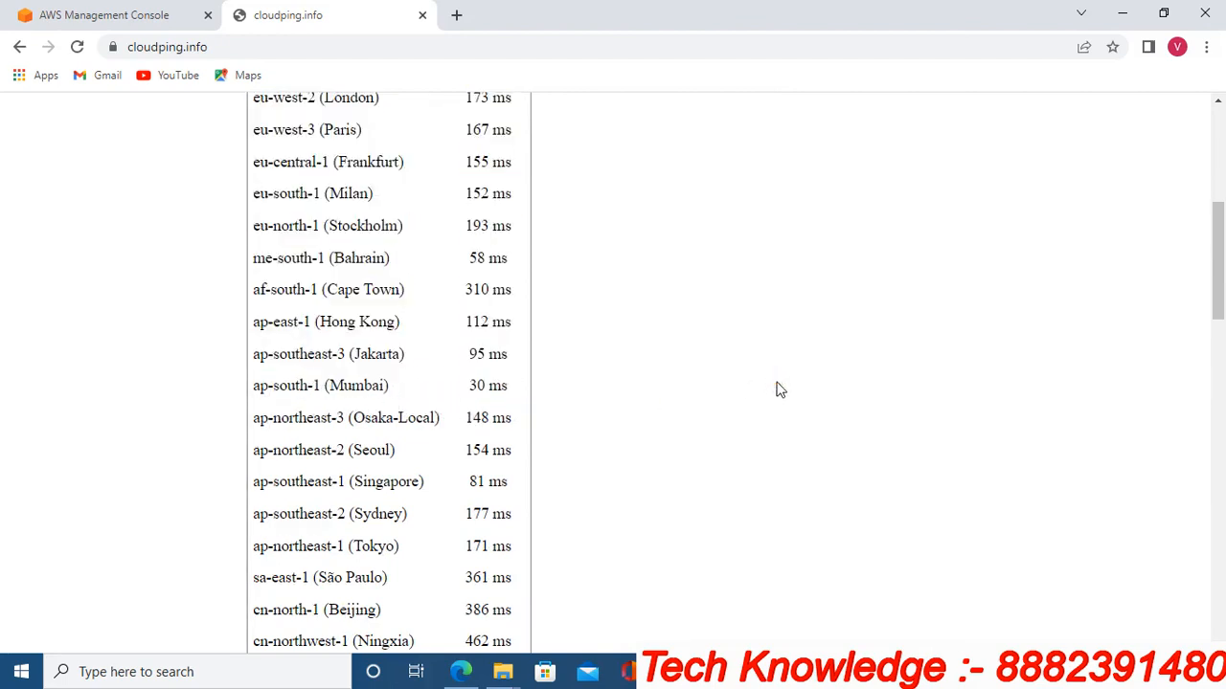
- Return to the AWS Management Console and change its region to Asia Pacific (Mumbai)
{"action": "left_click", "coordinate": [89, 10]}
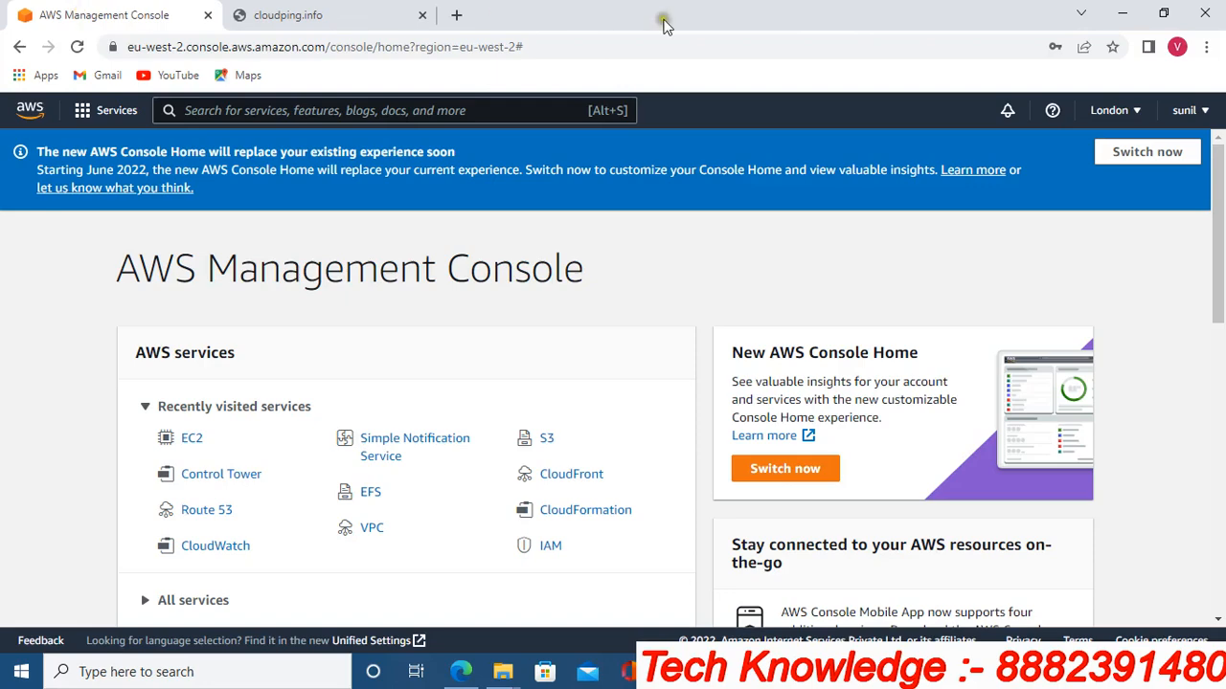
{"action": "left_click", "coordinate": [1107, 110]}
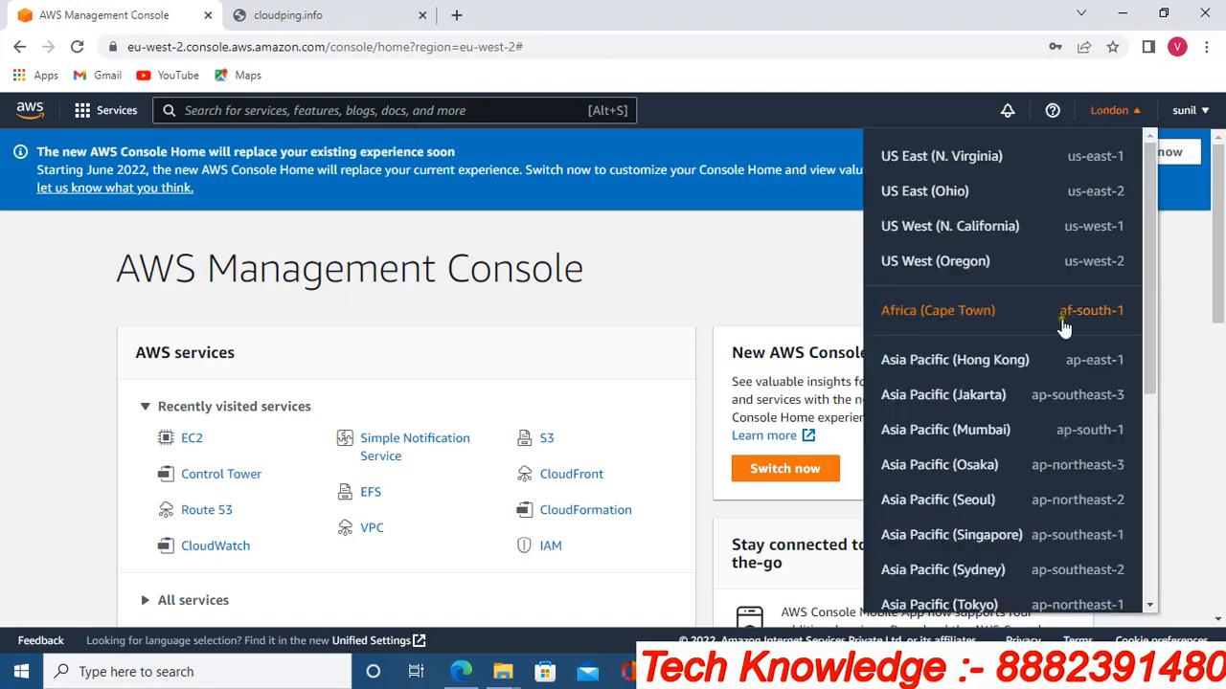
{"action": "scroll", "coordinate": [995, 316], "scroll_direction": "down", "scroll_amount": 2}
{"action": "left_click", "coordinate": [995, 257]}
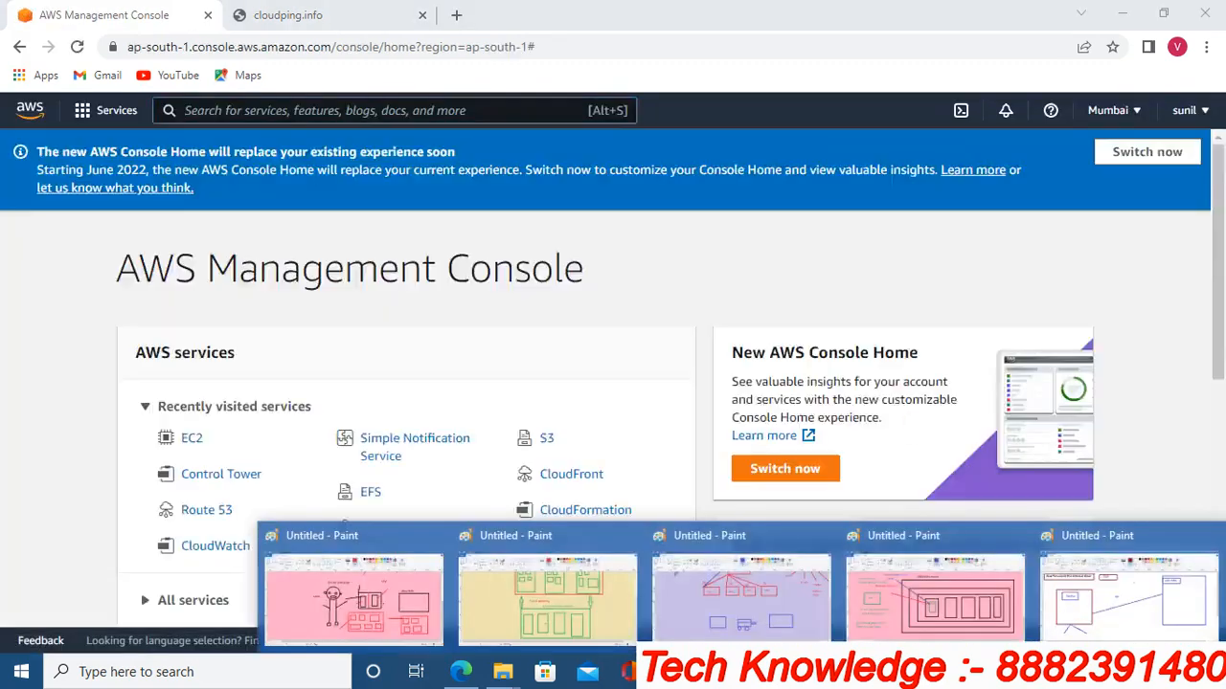
- Switch to Paint to review the EC2 Linux instance launch diagram, then return to the AWS console in Chrome
{"action": "left_click", "coordinate": [1087, 618]}
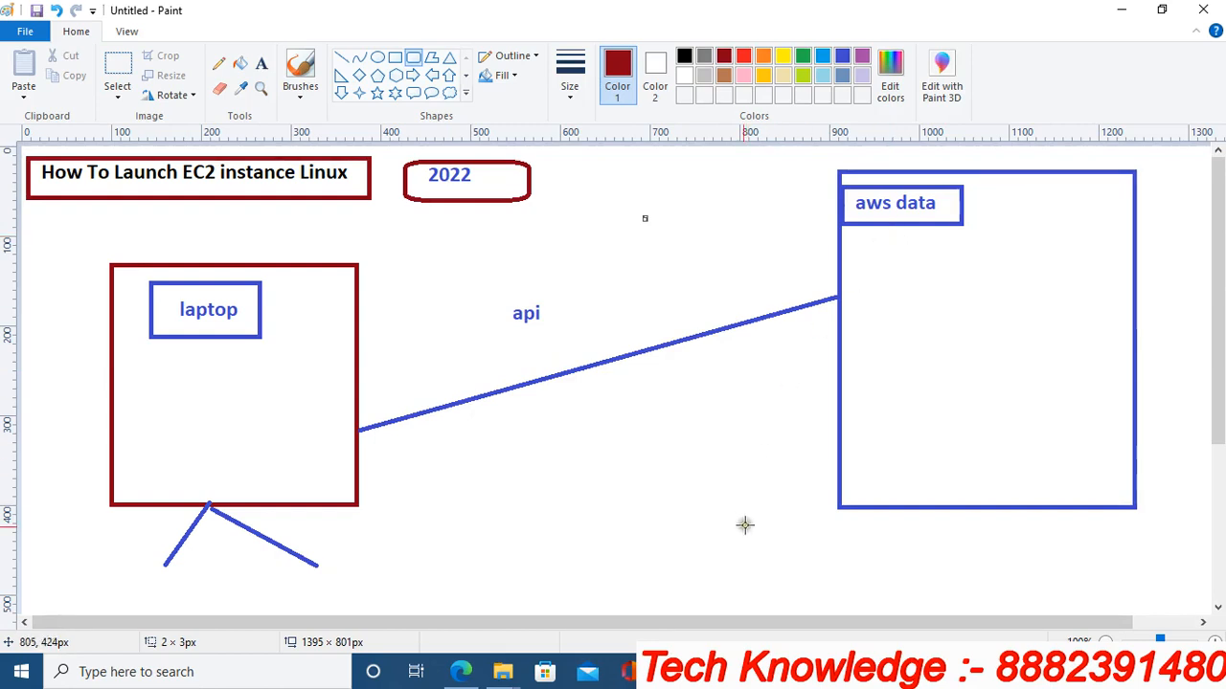
{"action": "left_click", "coordinate": [813, 670]}
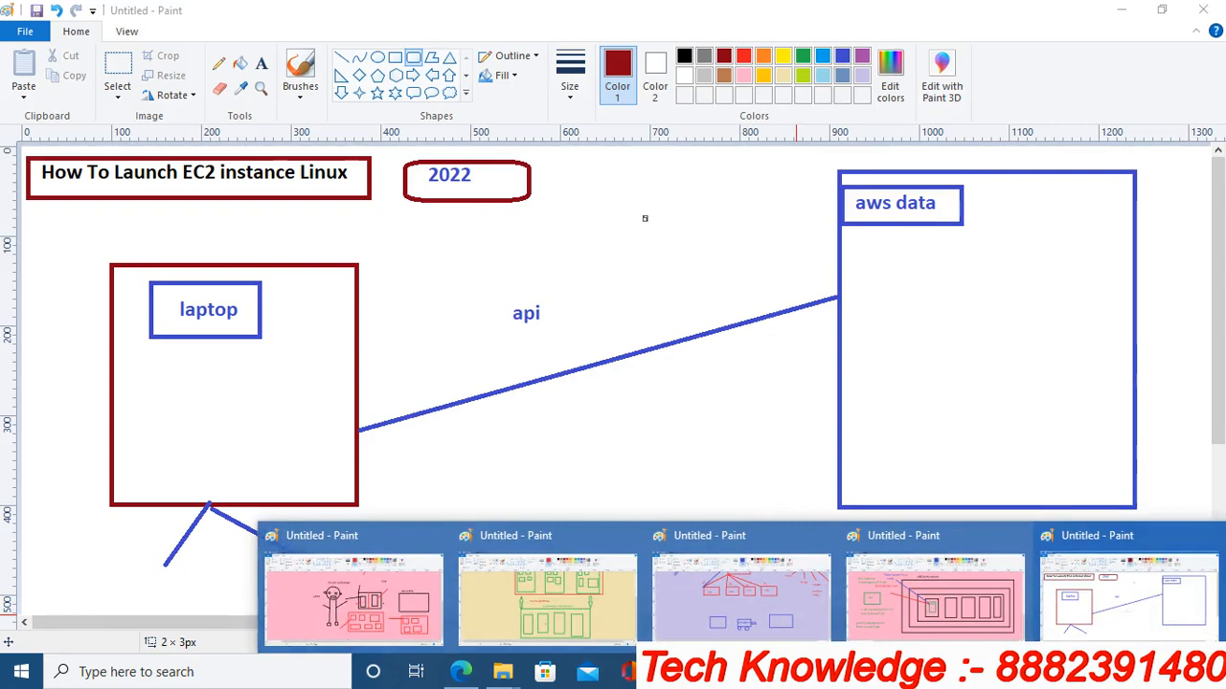
{"action": "mouse_move", "coordinate": [670, 671]}
{"action": "left_click", "coordinate": [743, 594]}
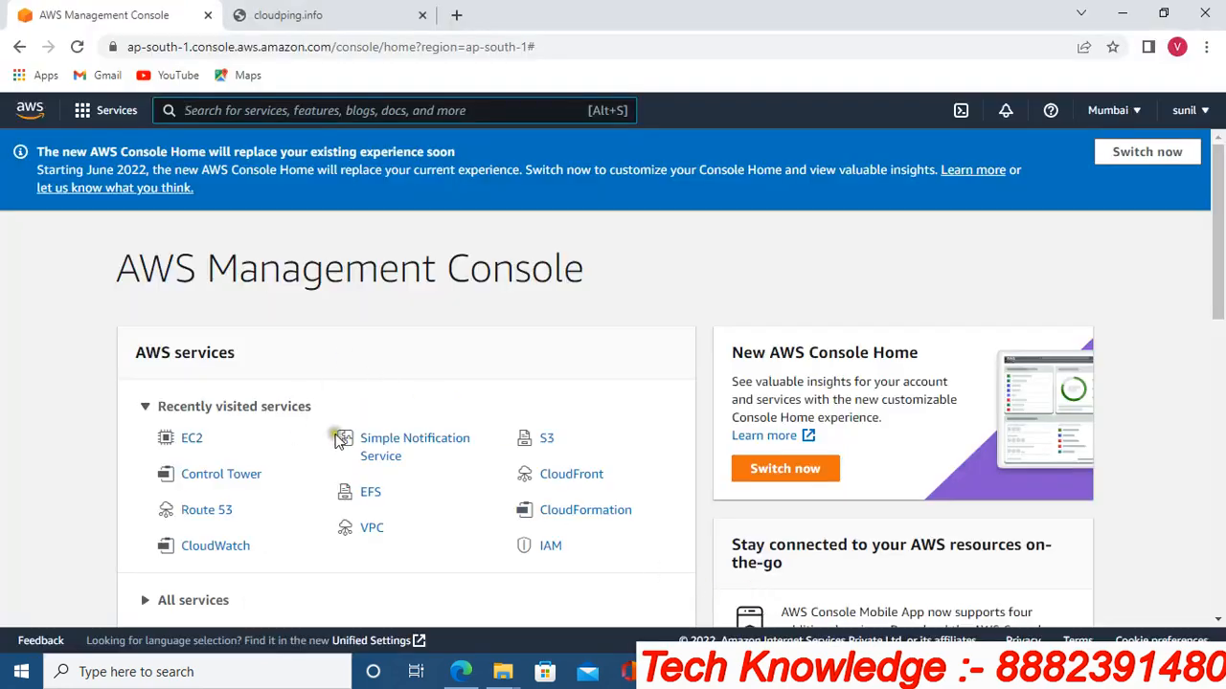
- Open the list of running EC2 instances and start launching a new instance
{"action": "left_click", "coordinate": [192, 438]}
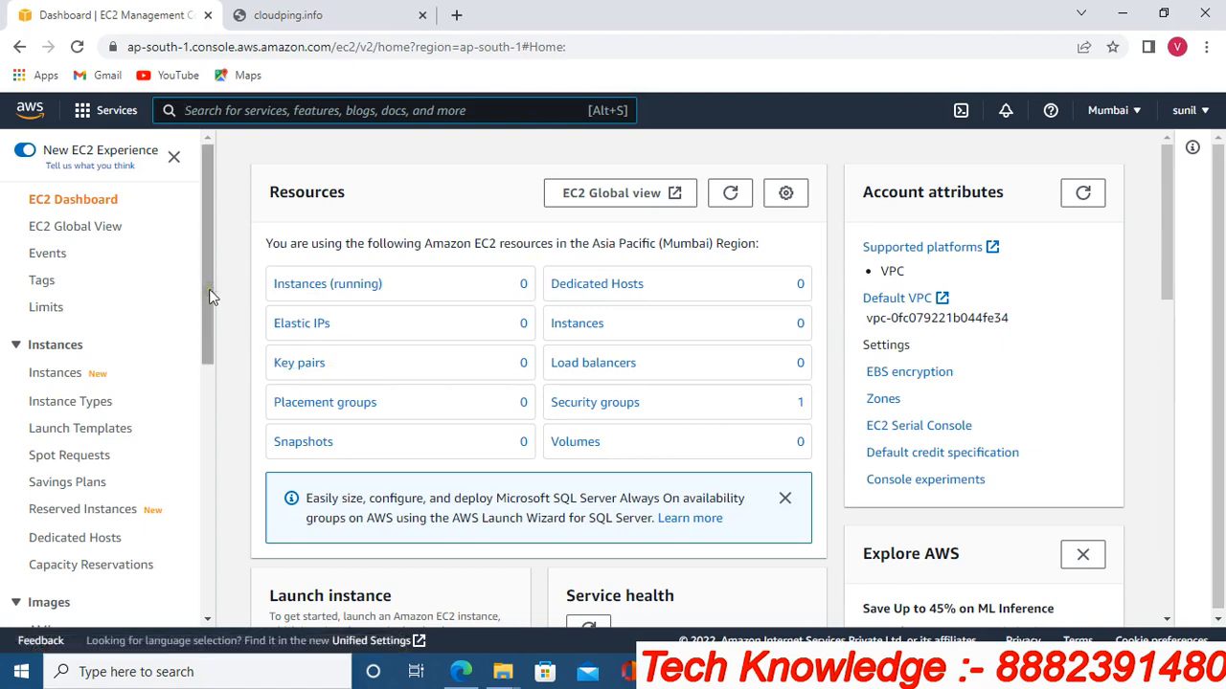
{"action": "left_click", "coordinate": [336, 283]}
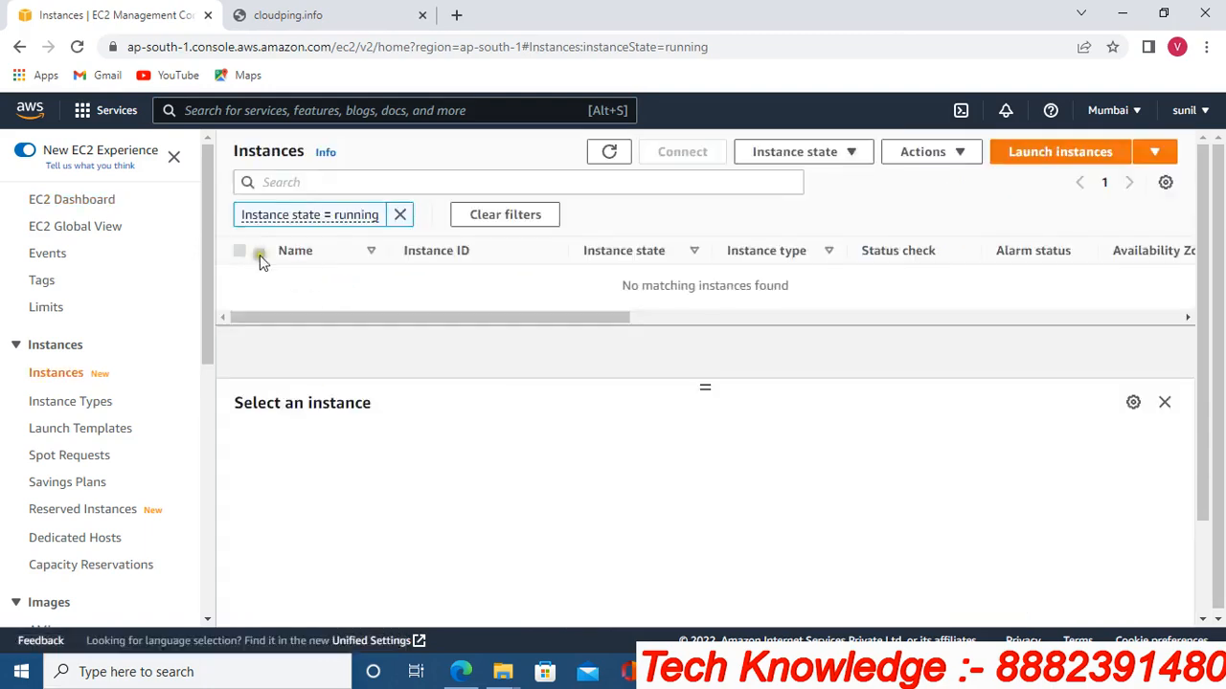
{"action": "left_click", "coordinate": [1063, 153]}
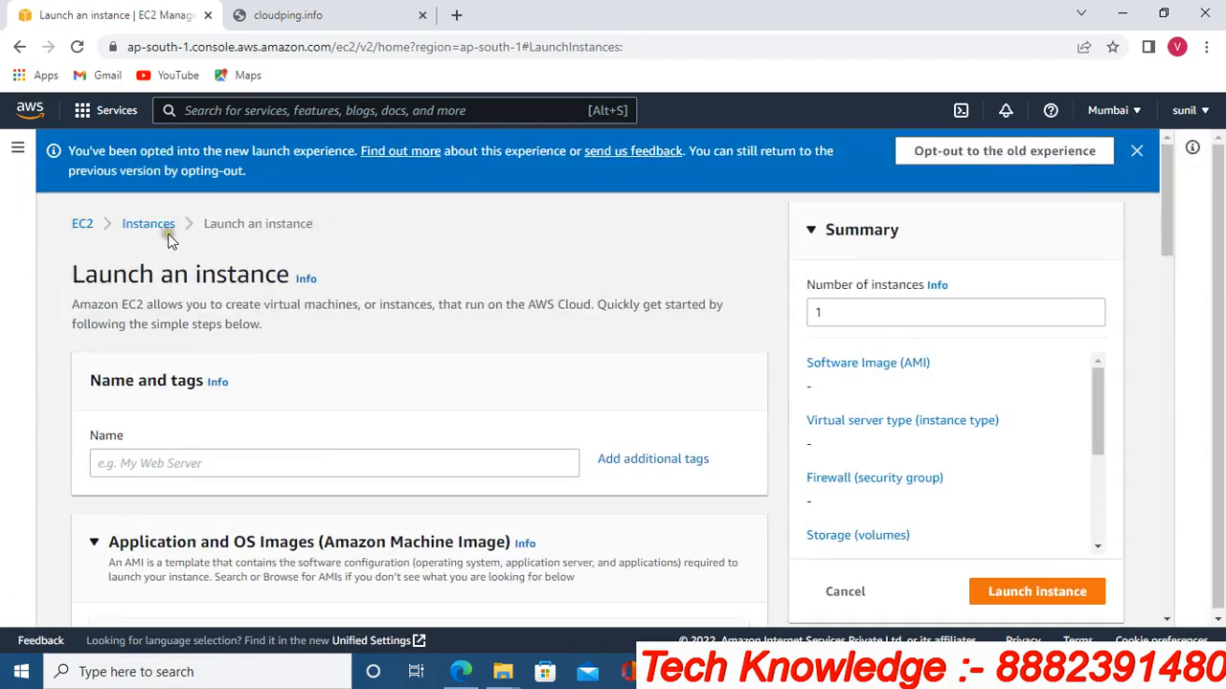
- Name the new EC2 instance Tech Knowledge
{"action": "scroll", "coordinate": [356, 349], "scroll_direction": "down", "scroll_amount": 5}
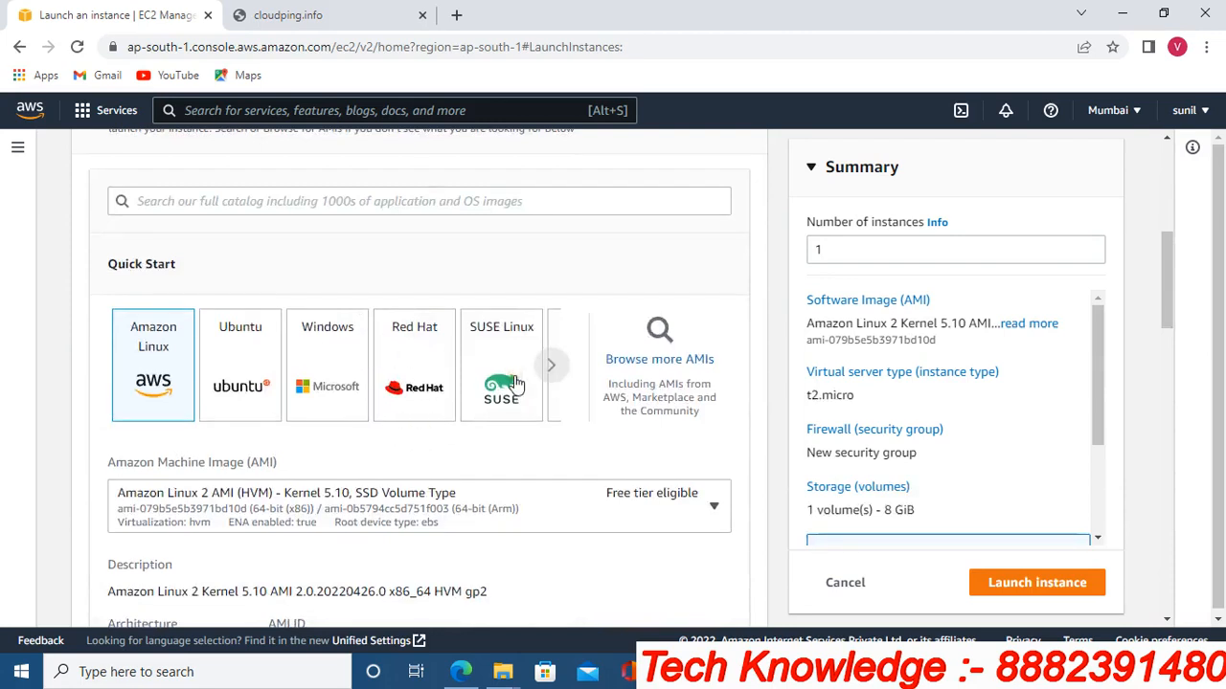
{"action": "scroll", "coordinate": [518, 383], "scroll_direction": "up", "scroll_amount": 5}
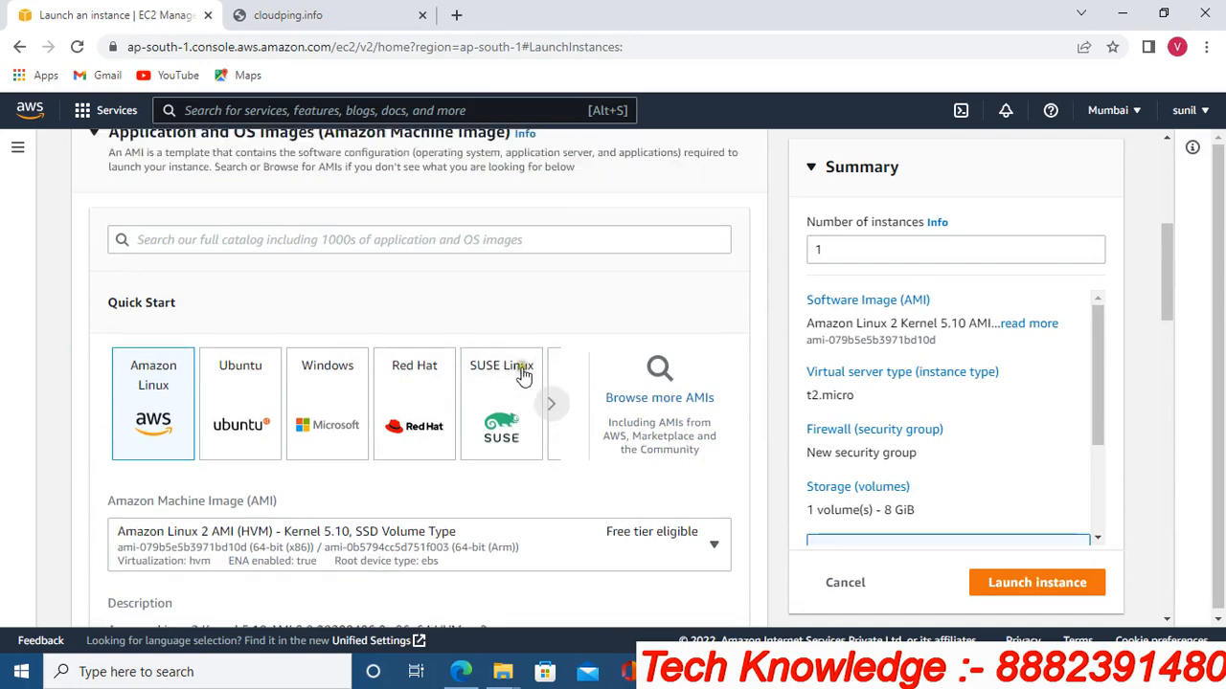
{"action": "scroll", "coordinate": [522, 375], "scroll_direction": "down", "scroll_amount": 1}
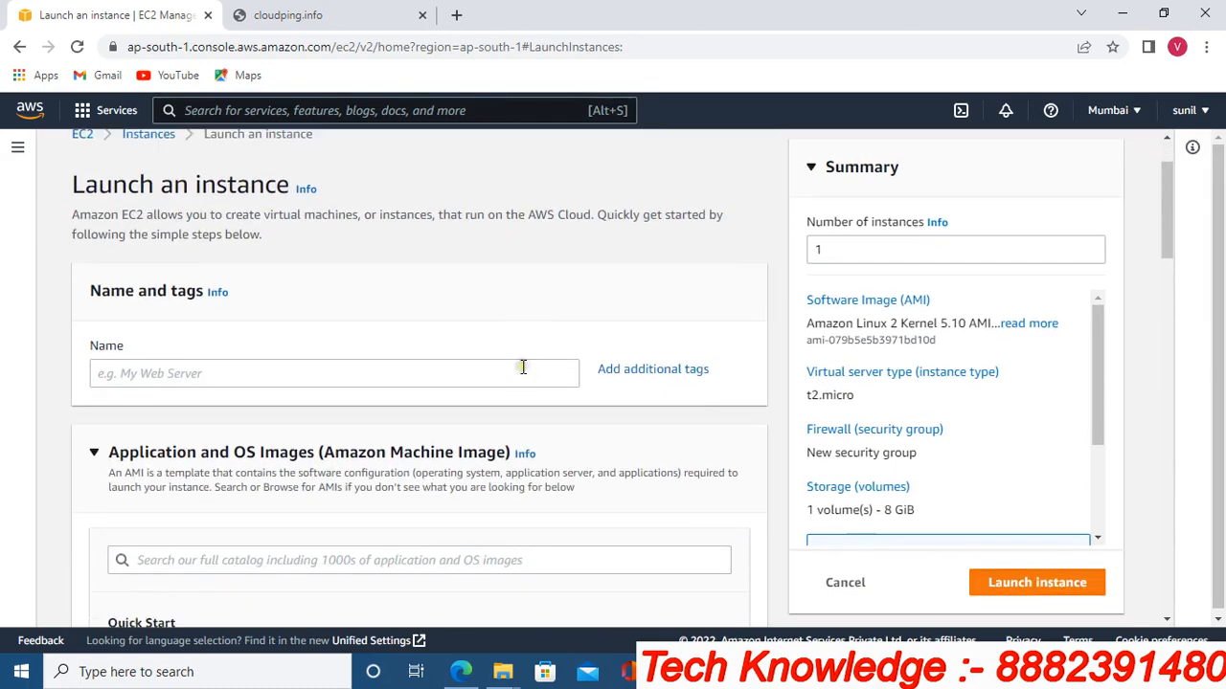
{"action": "left_click", "coordinate": [175, 378]}
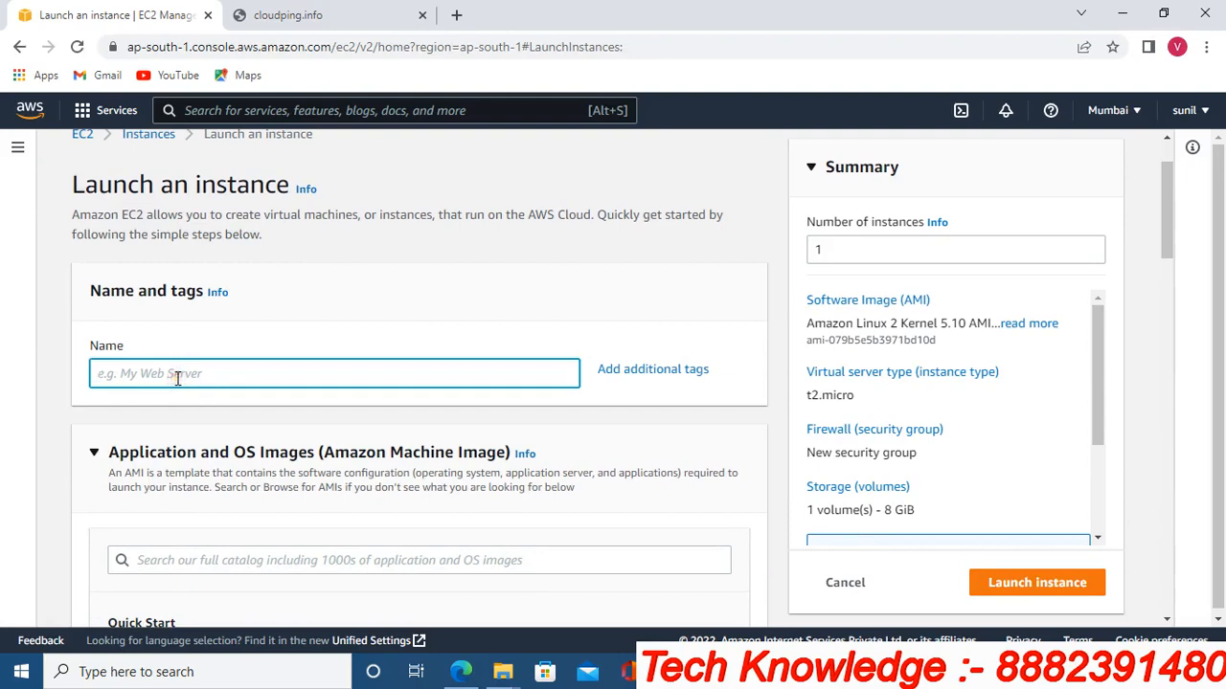
{"action": "type", "text": "Tech Knowledge"}
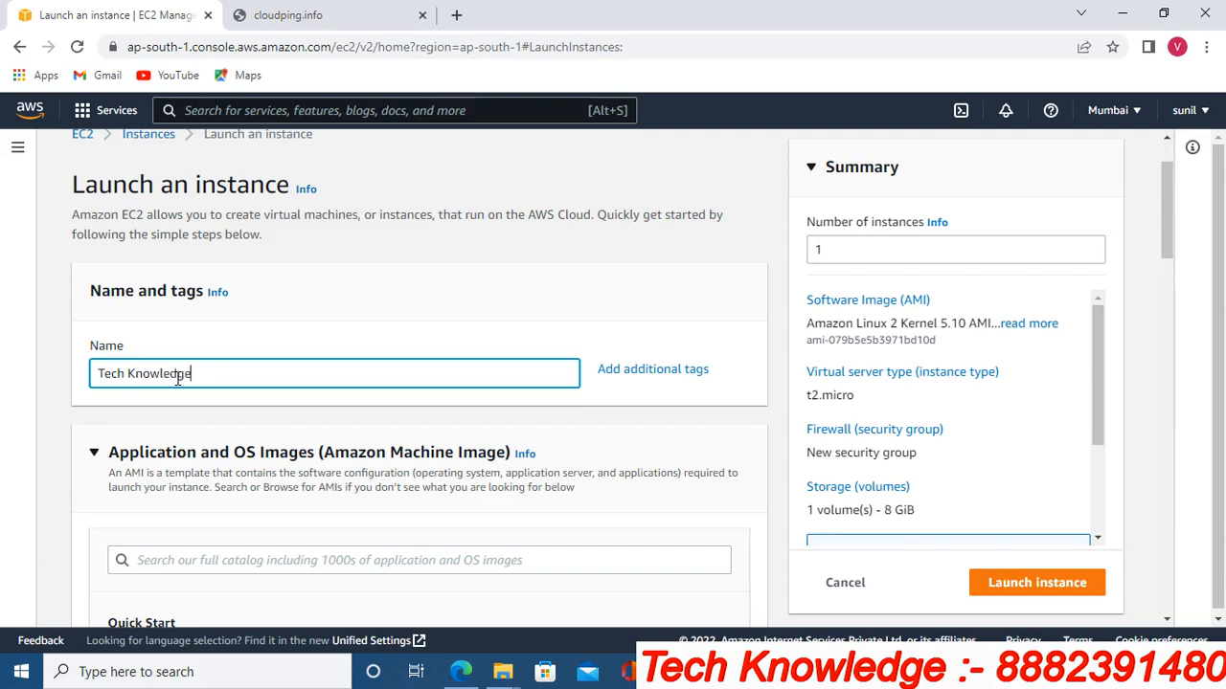
{"action": "left_click", "coordinate": [347, 342]}
- Browse the full AMI catalog and select Amazon Linux 2 AMI (HVM) - Kernel 5.10, SSD Volume Type, 64-bit (x86)
{"action": "scroll", "coordinate": [356, 339], "scroll_direction": "down", "scroll_amount": 2}
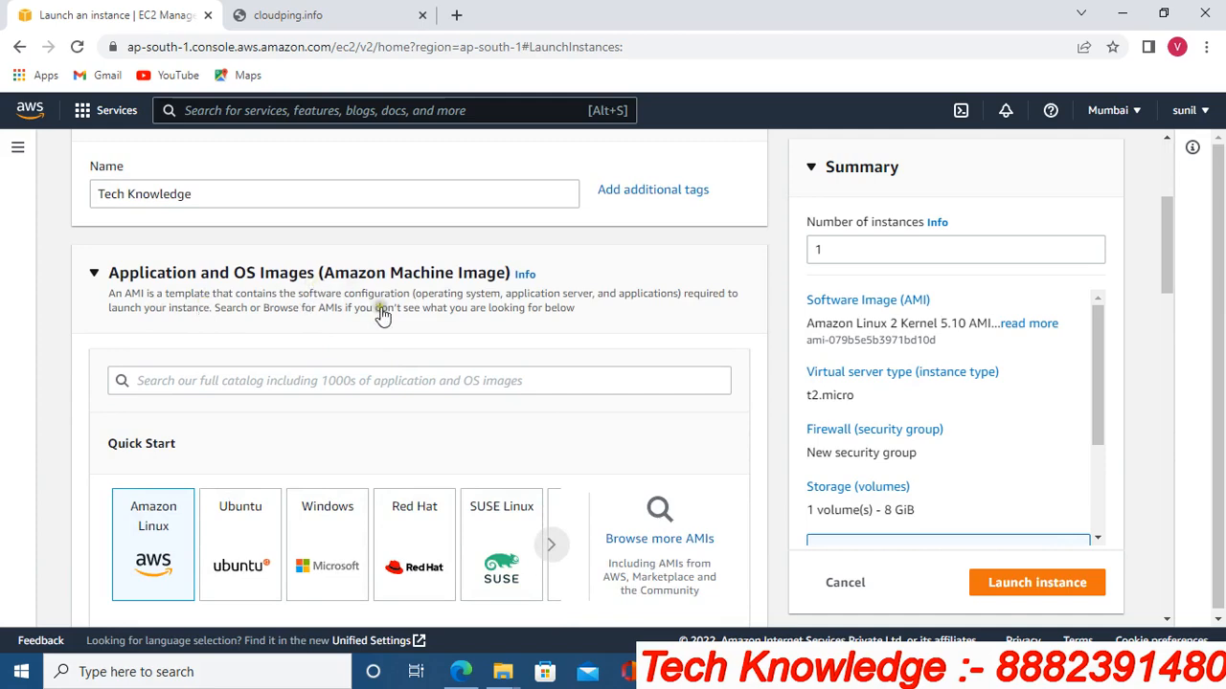
{"action": "scroll", "coordinate": [381, 316], "scroll_direction": "down", "scroll_amount": 2}
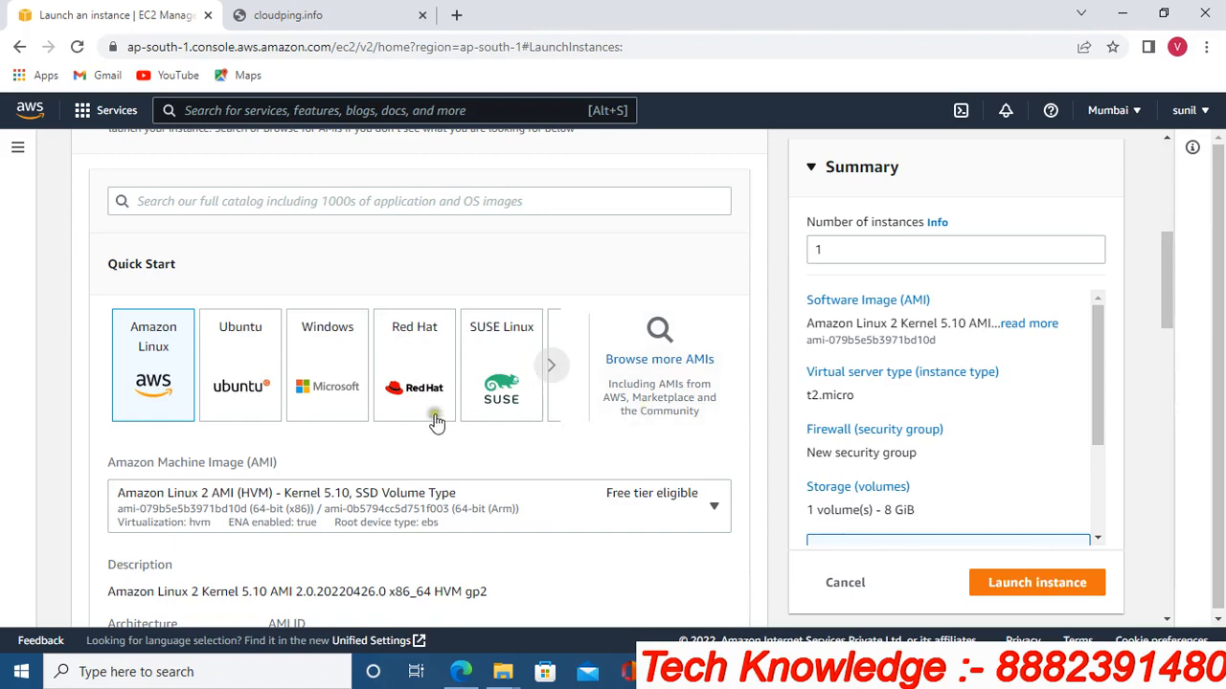
{"action": "left_click", "coordinate": [659, 353]}
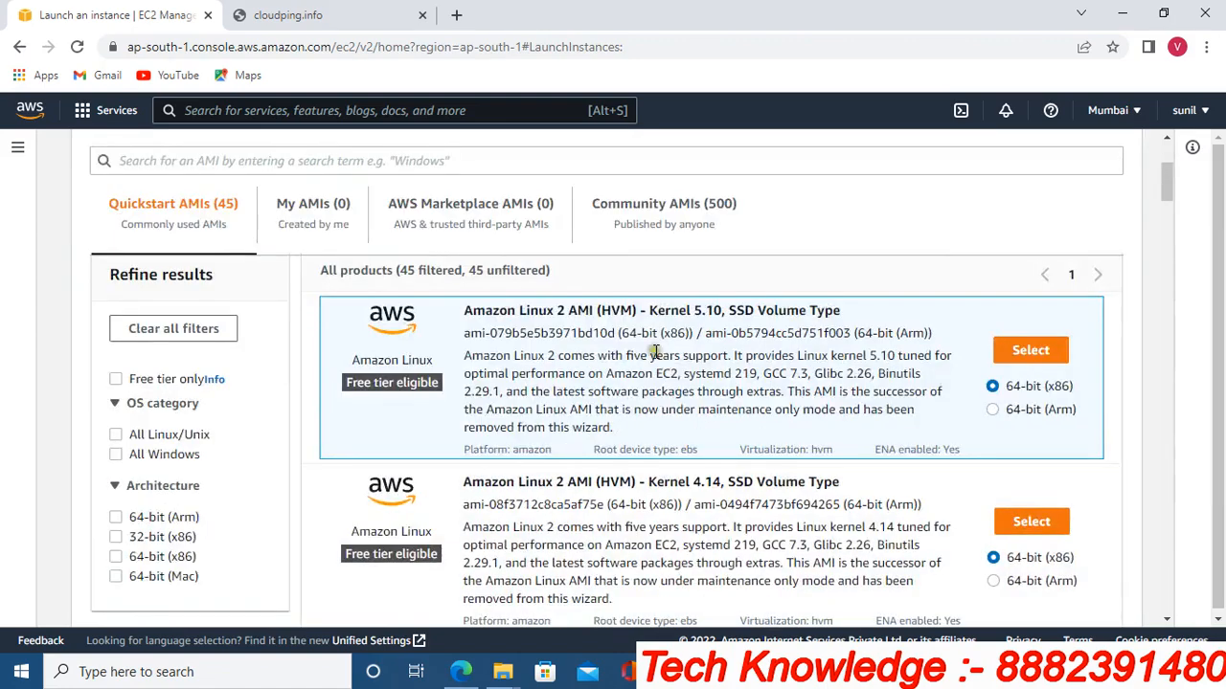
{"action": "scroll", "coordinate": [482, 407], "scroll_direction": "down", "scroll_amount": 2}
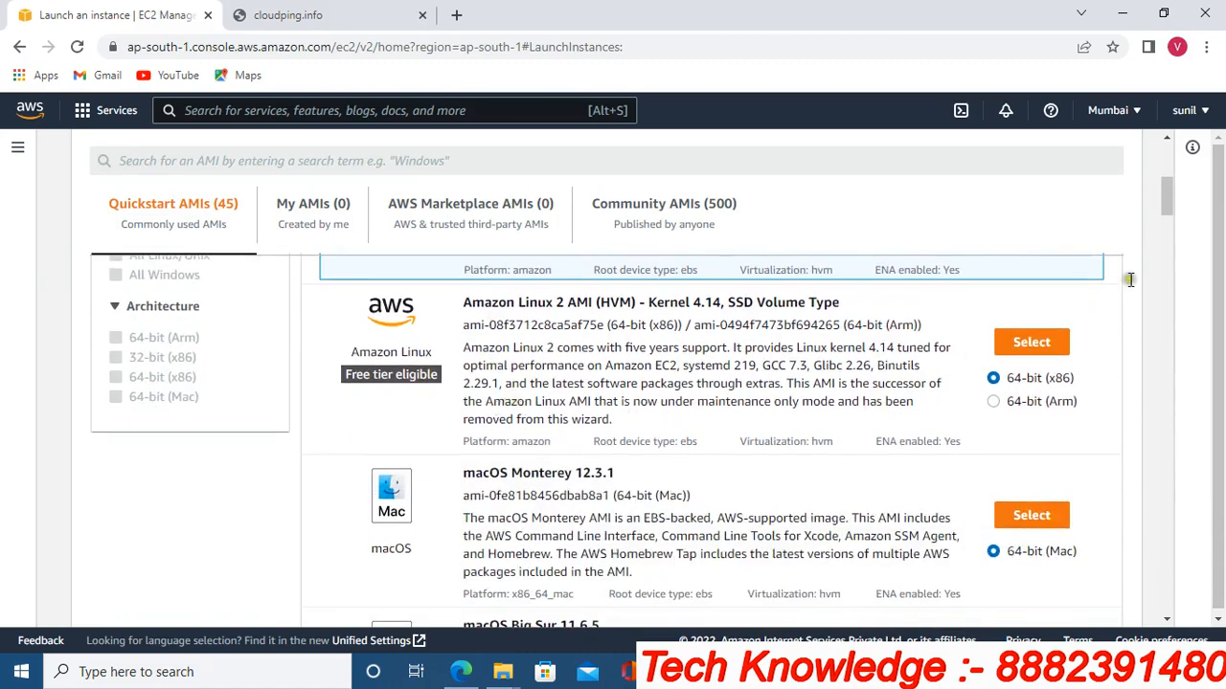
{"action": "scroll", "coordinate": [783, 431], "scroll_direction": "down", "scroll_amount": 1}
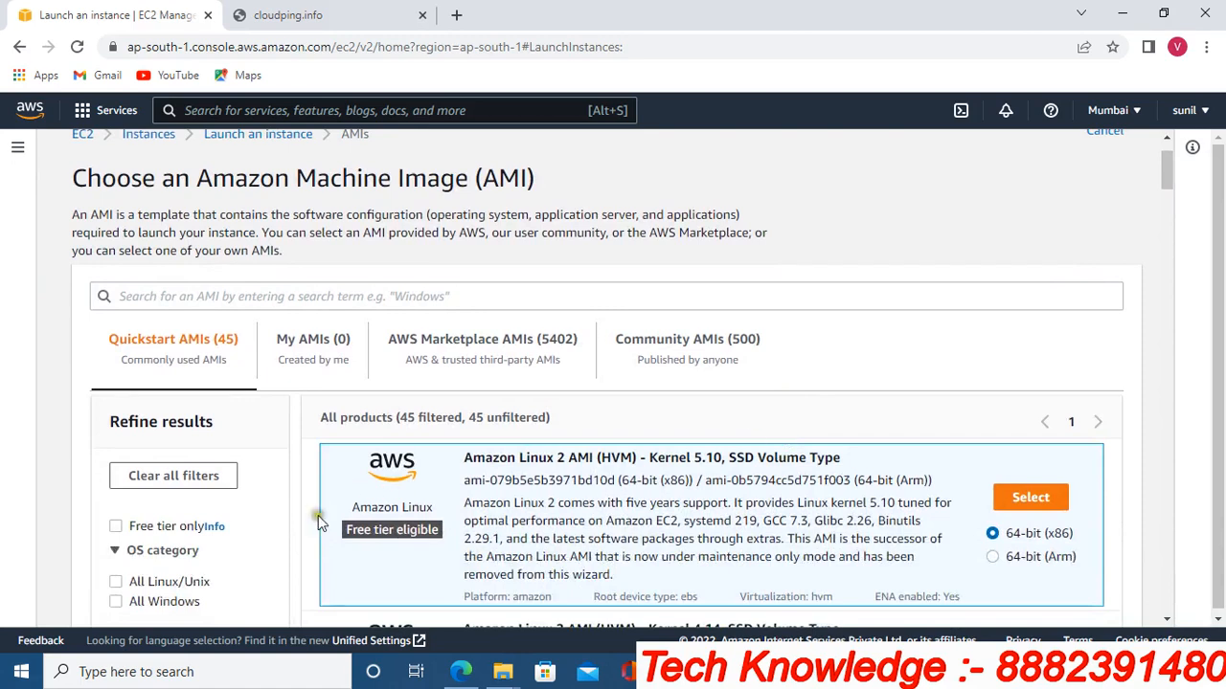
{"action": "left_click", "coordinate": [1030, 498]}
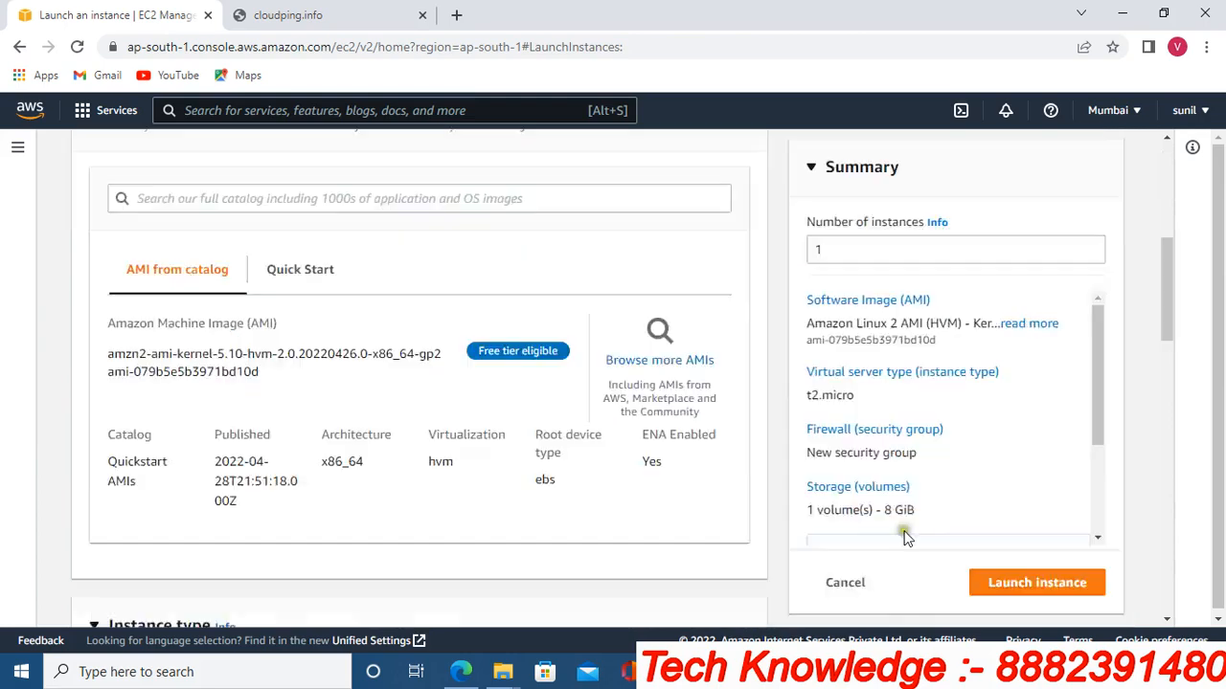
- Review the instance type section and browse the available types and their pricing, keeping t2.micro
{"action": "scroll", "coordinate": [507, 410], "scroll_direction": "down", "scroll_amount": 4}
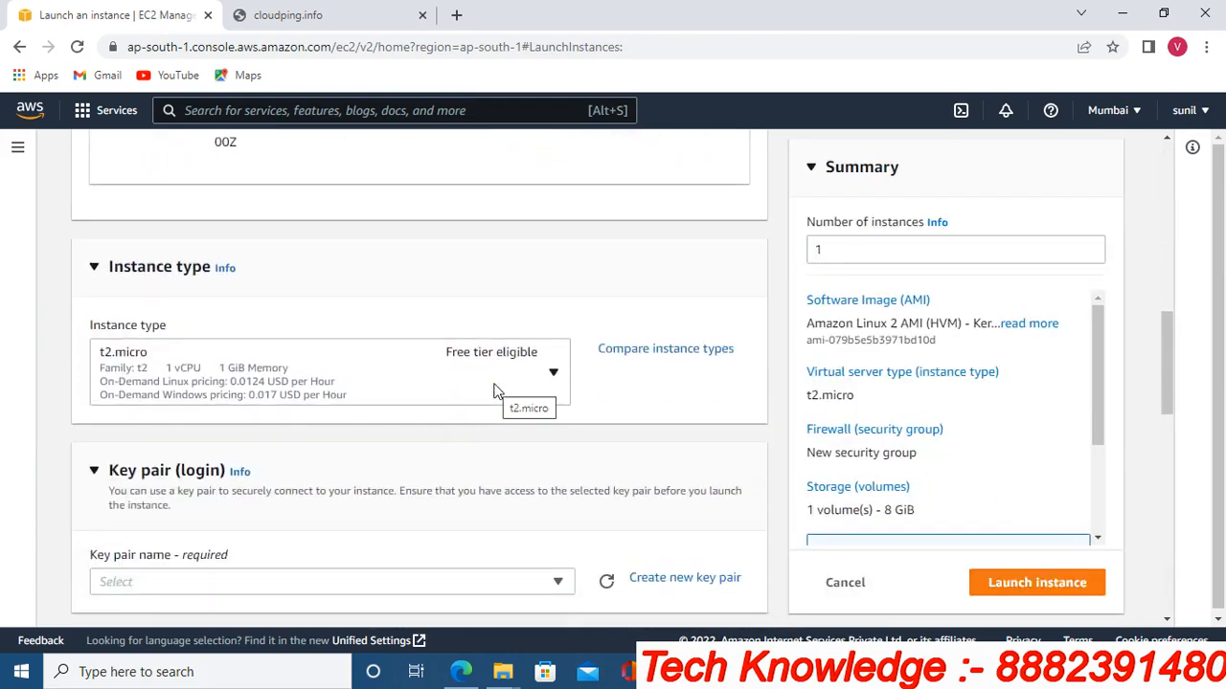
{"action": "left_click", "coordinate": [286, 333]}
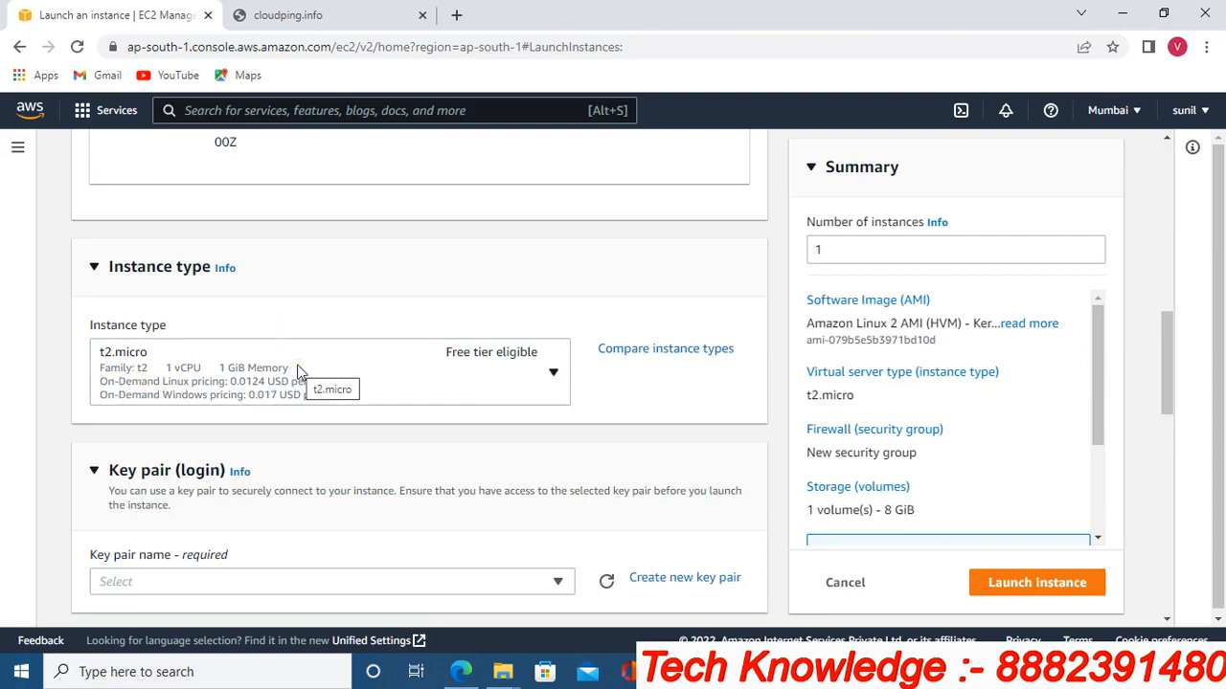
{"action": "left_click", "coordinate": [551, 375]}
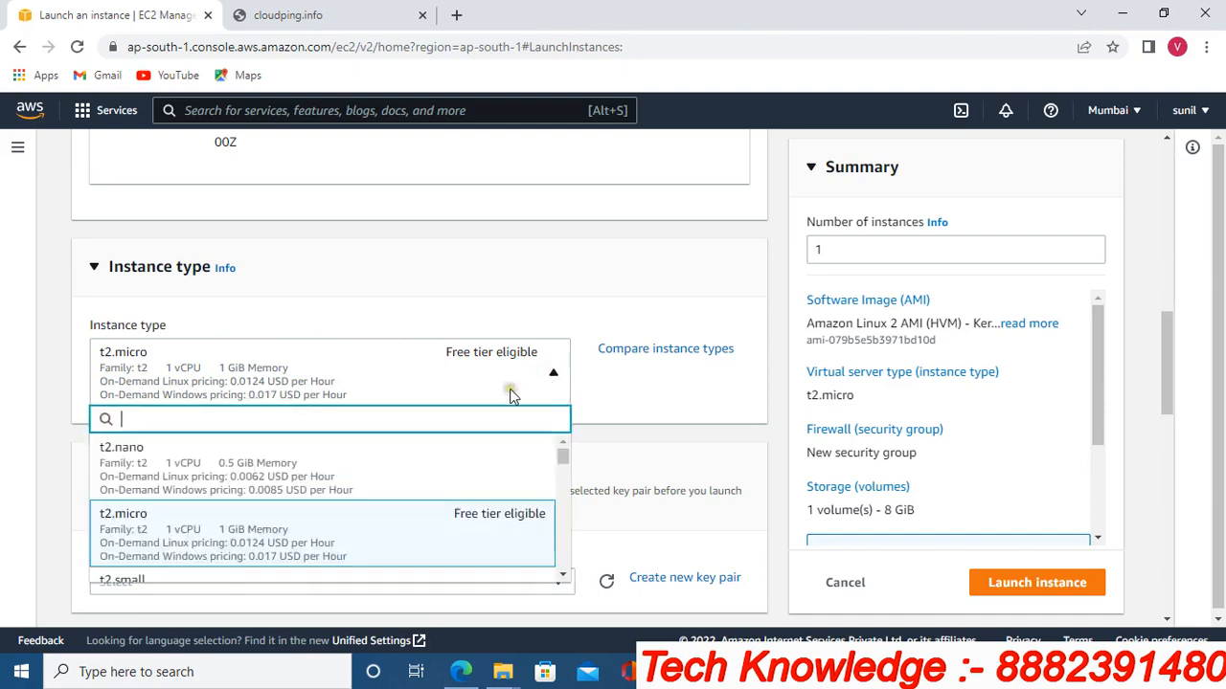
{"action": "scroll", "coordinate": [375, 486], "scroll_direction": "down", "scroll_amount": 3}
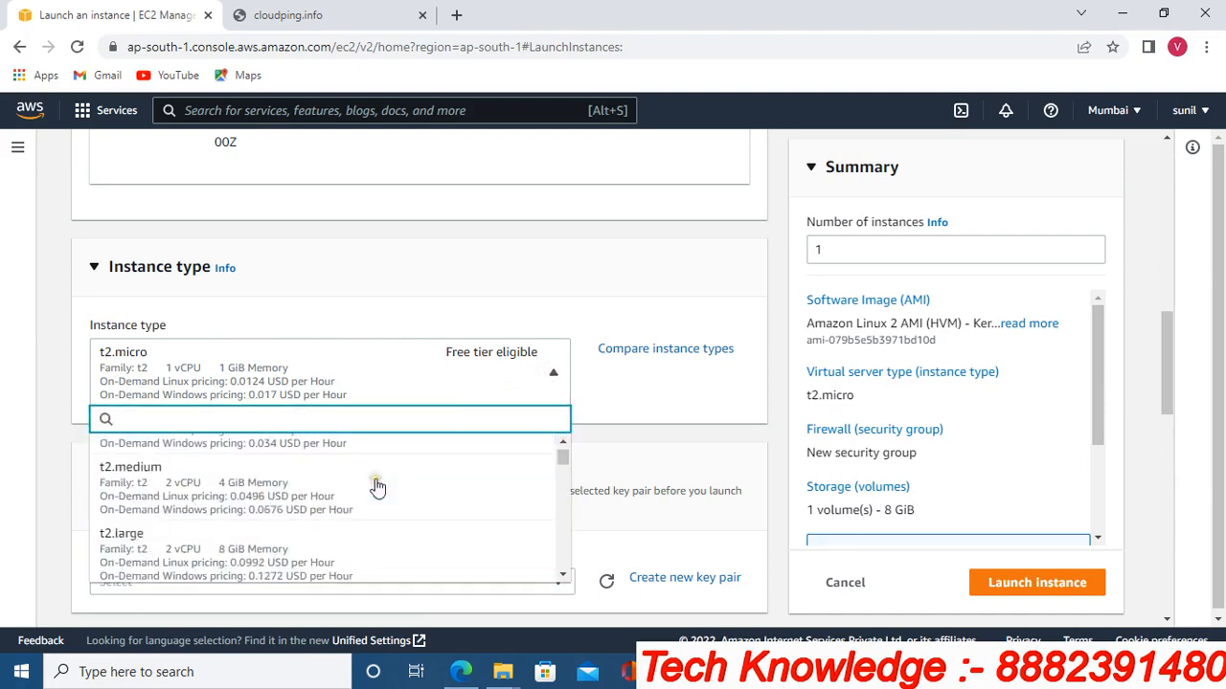
{"action": "left_click", "coordinate": [446, 293]}
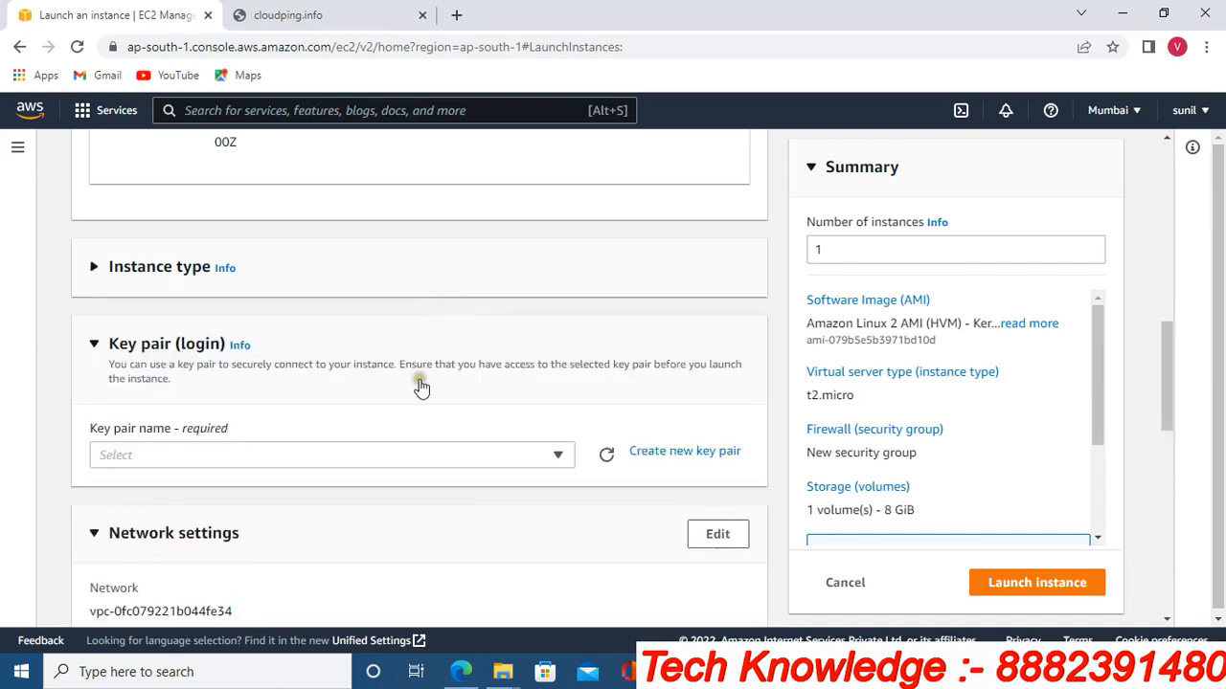
{"action": "scroll", "coordinate": [421, 387], "scroll_direction": "up", "scroll_amount": 2}
{"action": "scroll", "coordinate": [422, 387], "scroll_direction": "down", "scroll_amount": 2}
{"action": "left_click", "coordinate": [149, 275]}
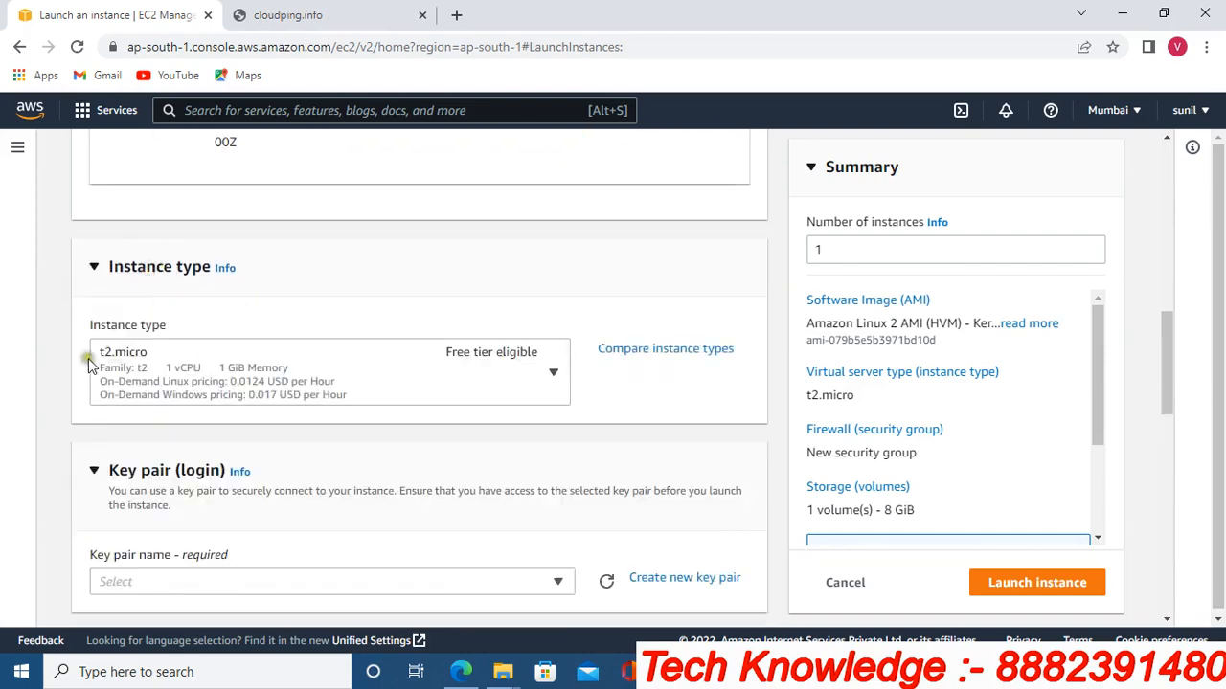
{"action": "left_click", "coordinate": [155, 374]}
- Check the existing key pair choices for logging in to the instance
{"action": "scroll", "coordinate": [479, 331], "scroll_direction": "down", "scroll_amount": 1}
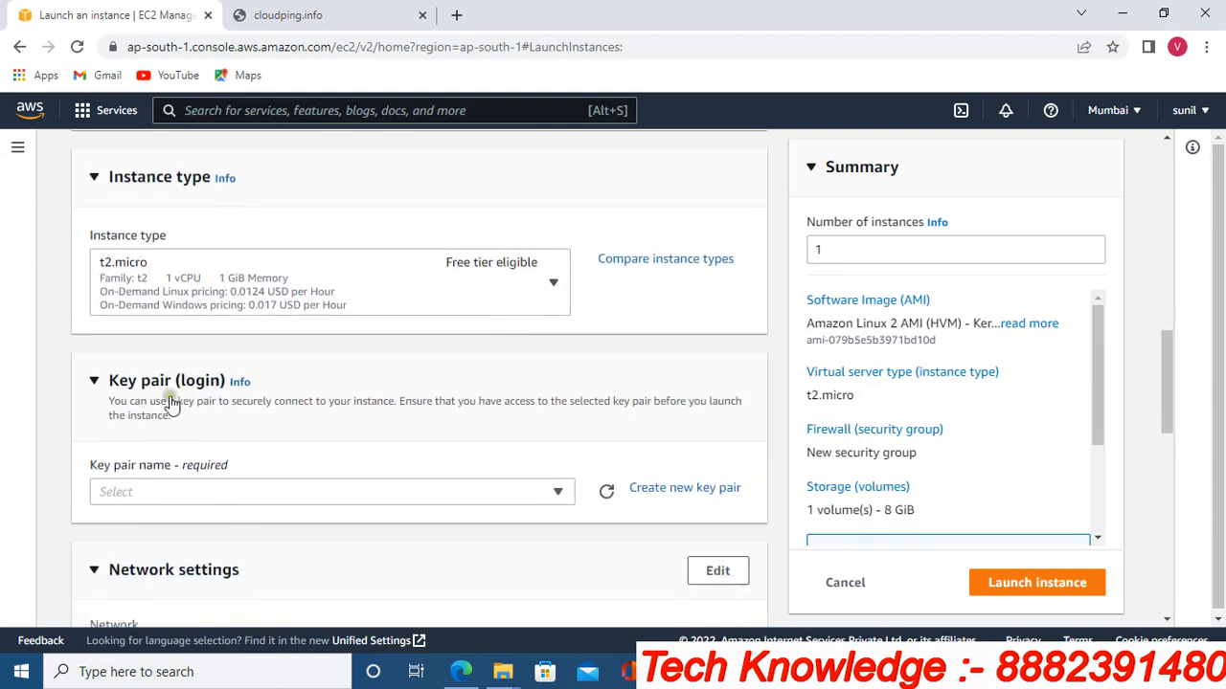
{"action": "scroll", "coordinate": [353, 371], "scroll_direction": "down", "scroll_amount": 1}
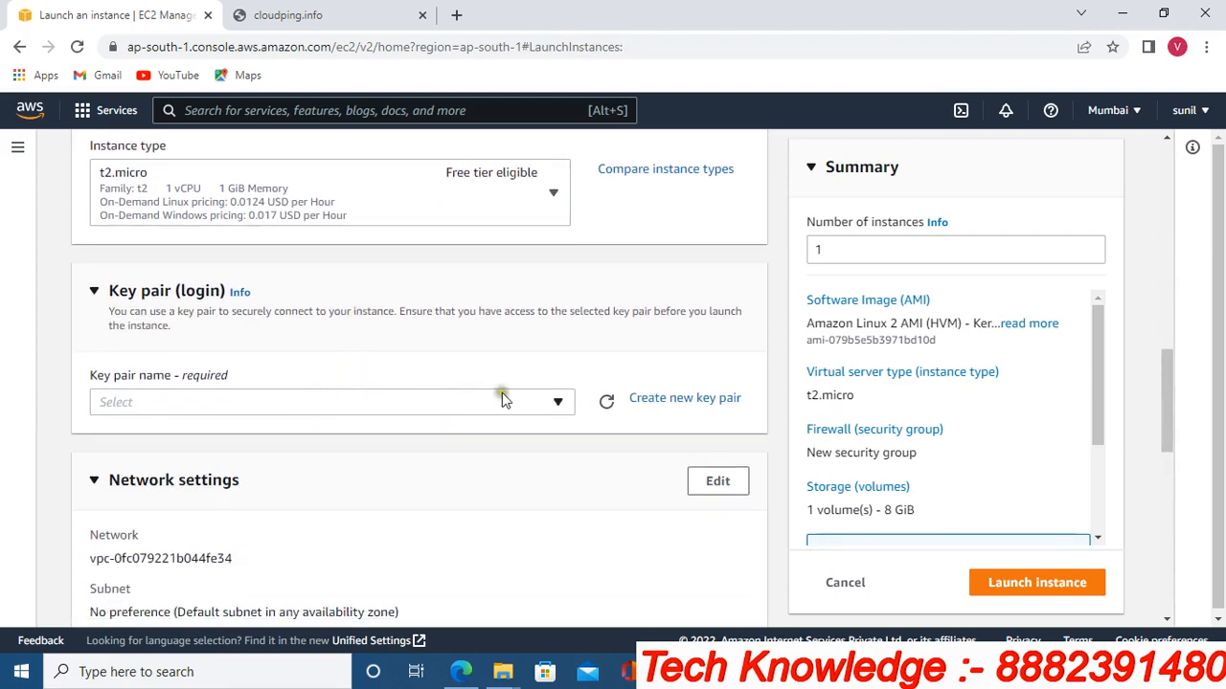
{"action": "left_click", "coordinate": [542, 403]}
{"action": "left_click", "coordinate": [430, 388]}
{"action": "left_click", "coordinate": [404, 377]}
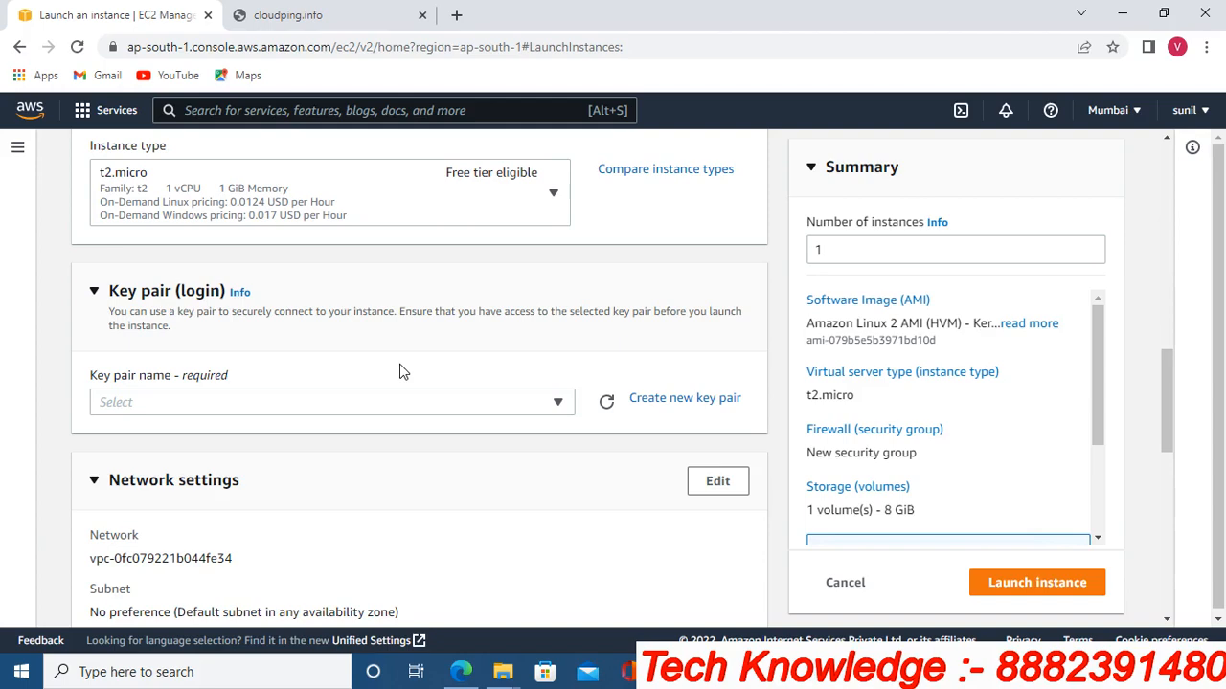
- Create a new RSA key pair named techkey with the .pem private key file format
{"action": "left_click", "coordinate": [671, 400]}
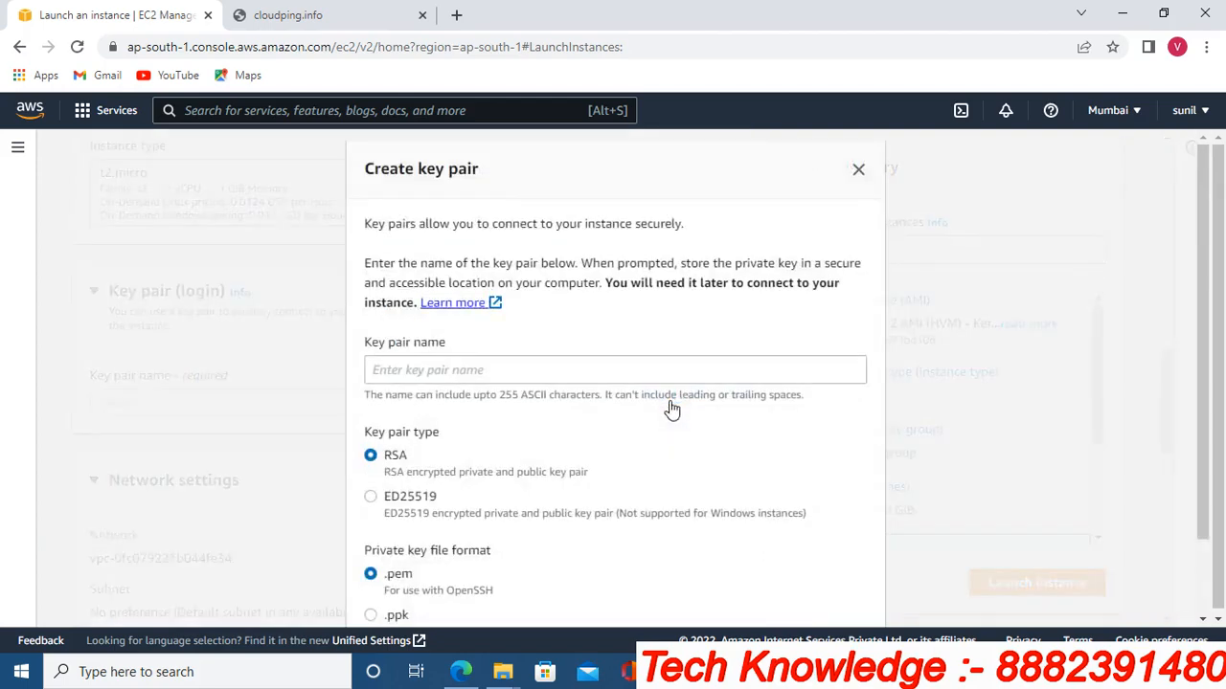
{"action": "scroll", "coordinate": [666, 395], "scroll_direction": "down", "scroll_amount": 2}
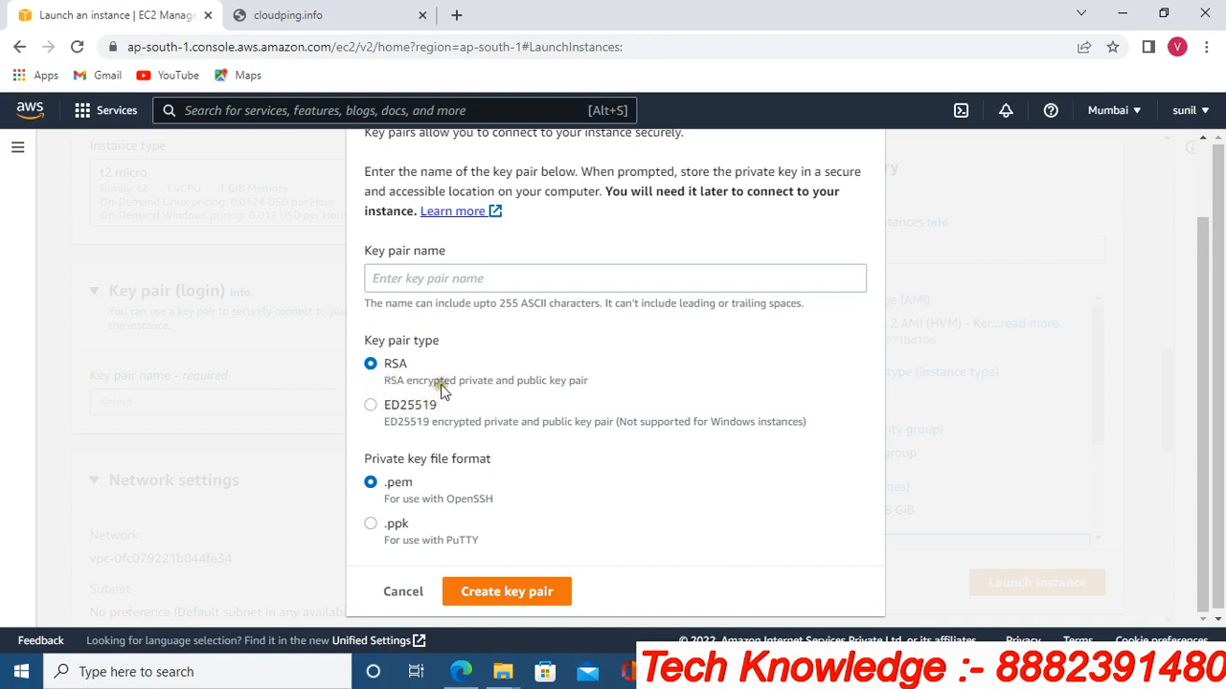
{"action": "scroll", "coordinate": [482, 440], "scroll_direction": "down", "scroll_amount": 1}
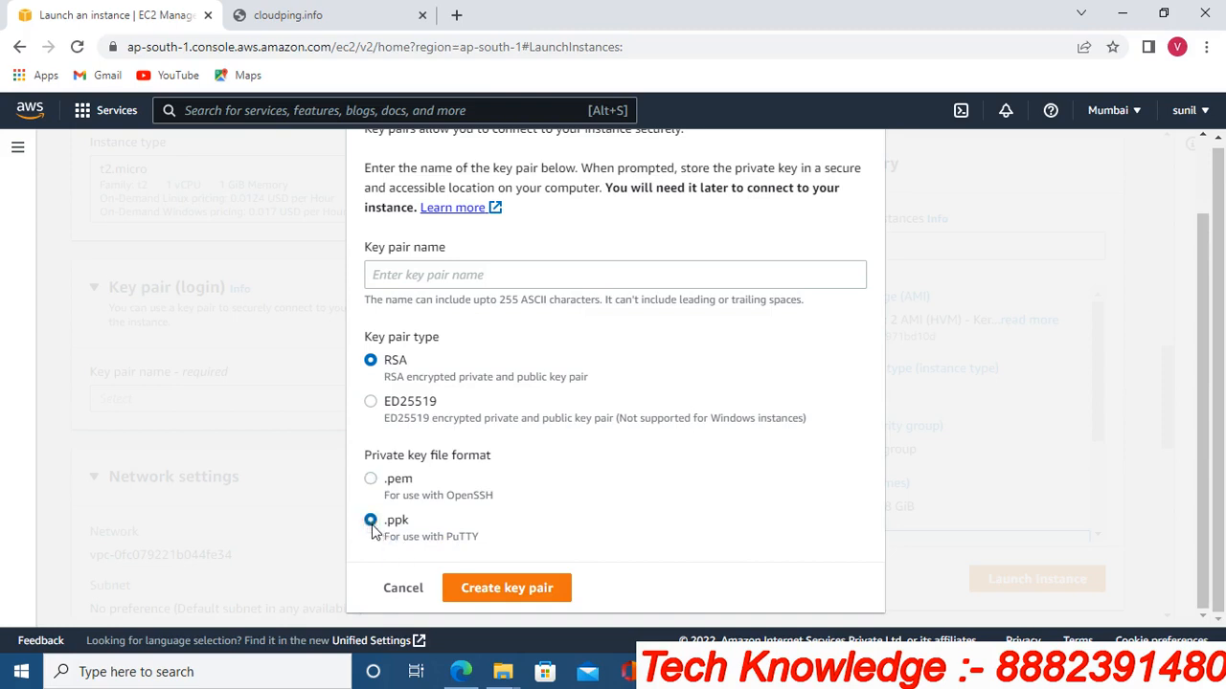
{"action": "left_click", "coordinate": [370, 479]}
{"action": "left_click", "coordinate": [504, 590]}
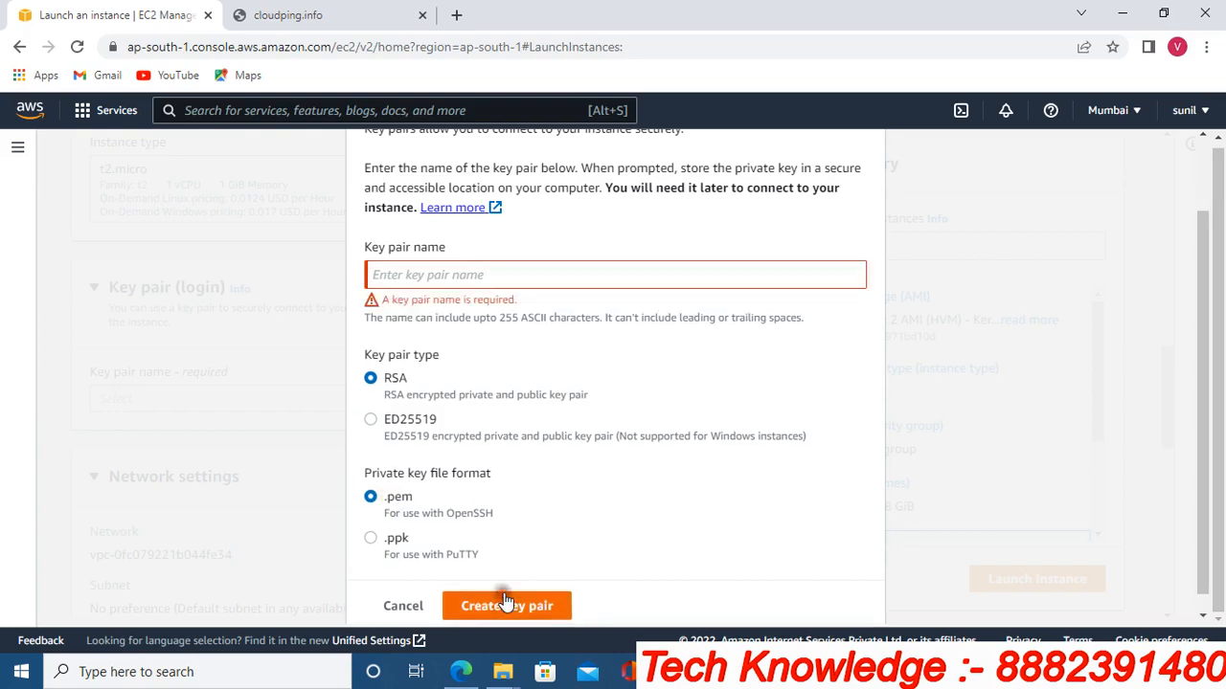
{"action": "left_click", "coordinate": [446, 276]}
{"action": "type", "text": "techkey"}
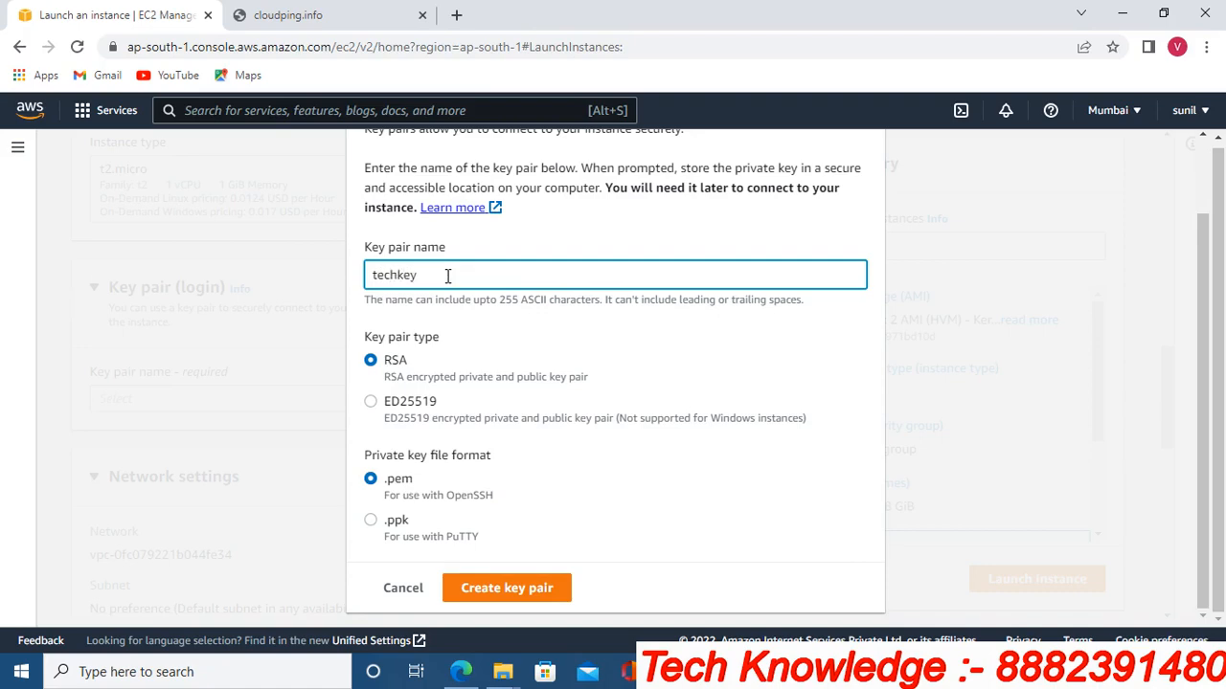
{"action": "left_click", "coordinate": [522, 590]}
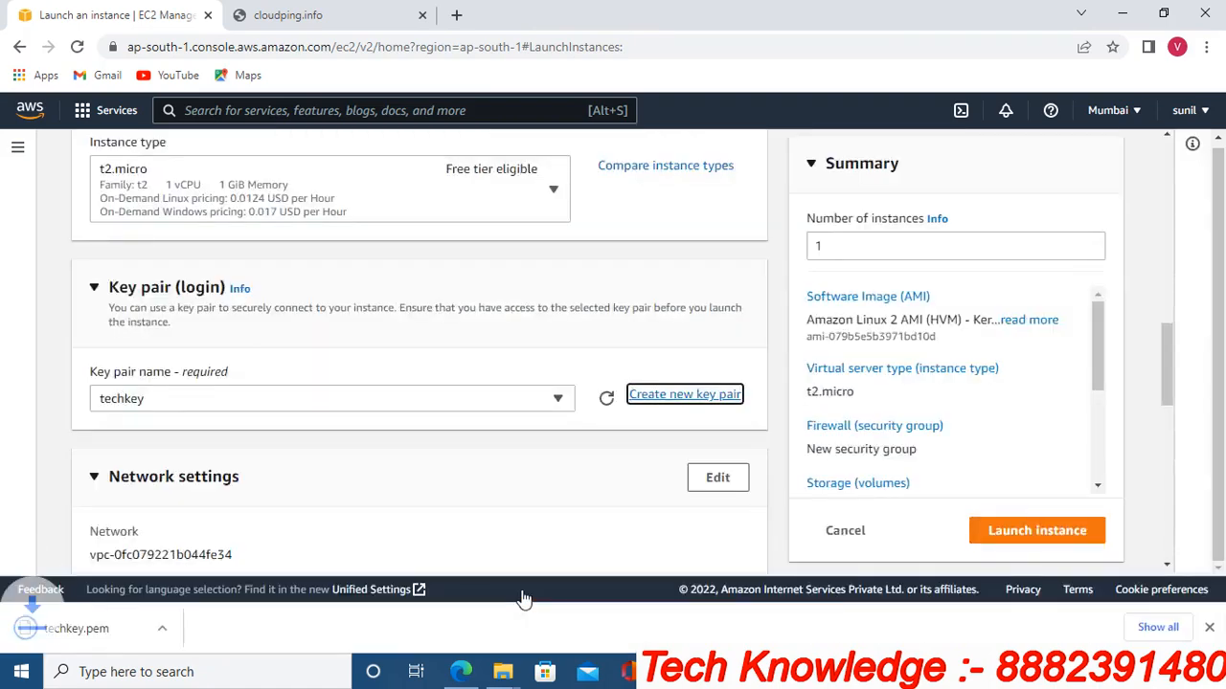
- Review the instance's network settings and the security group rules for SSH, HTTPS and HTTP traffic
{"action": "scroll", "coordinate": [517, 515], "scroll_direction": "down", "scroll_amount": 2}
{"action": "scroll", "coordinate": [466, 393], "scroll_direction": "down", "scroll_amount": 2}
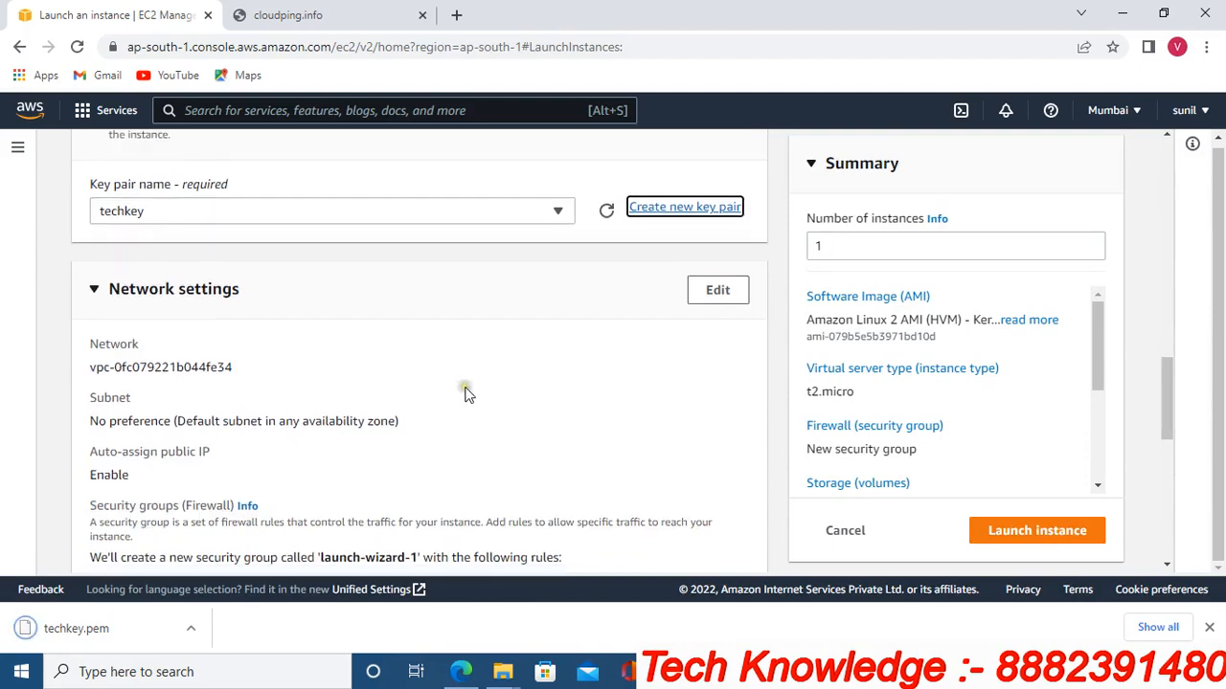
{"action": "scroll", "coordinate": [467, 393], "scroll_direction": "down", "scroll_amount": 1}
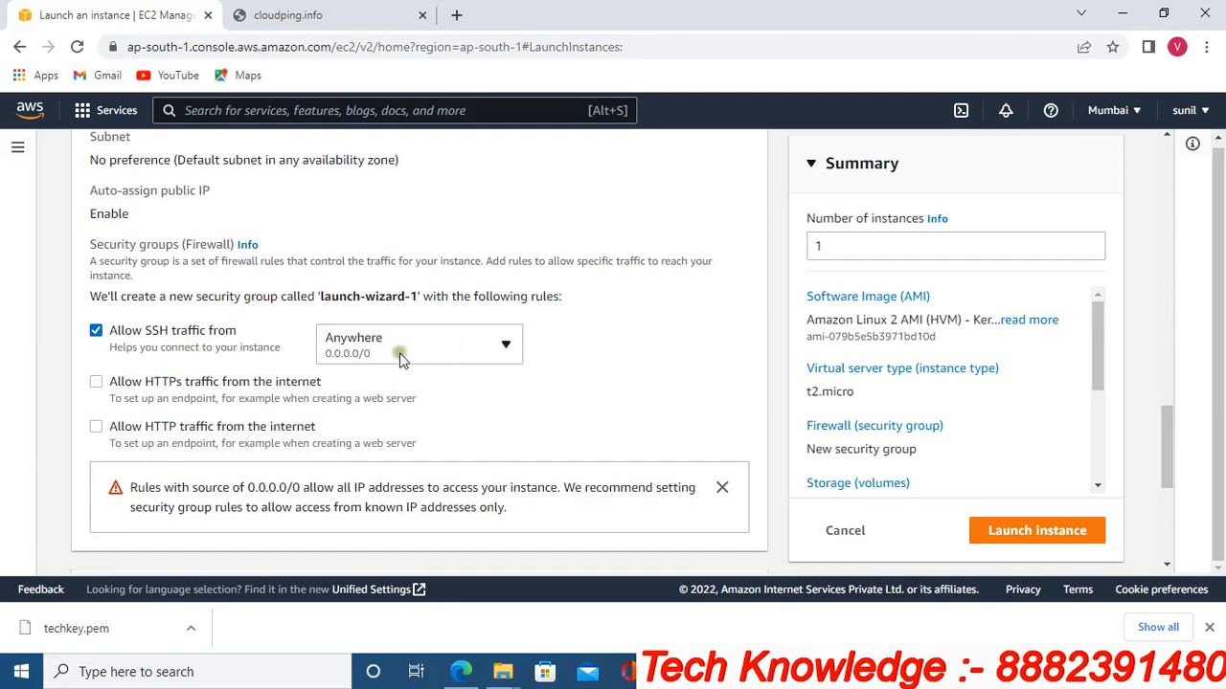
{"action": "scroll", "coordinate": [280, 343], "scroll_direction": "down", "scroll_amount": 2}
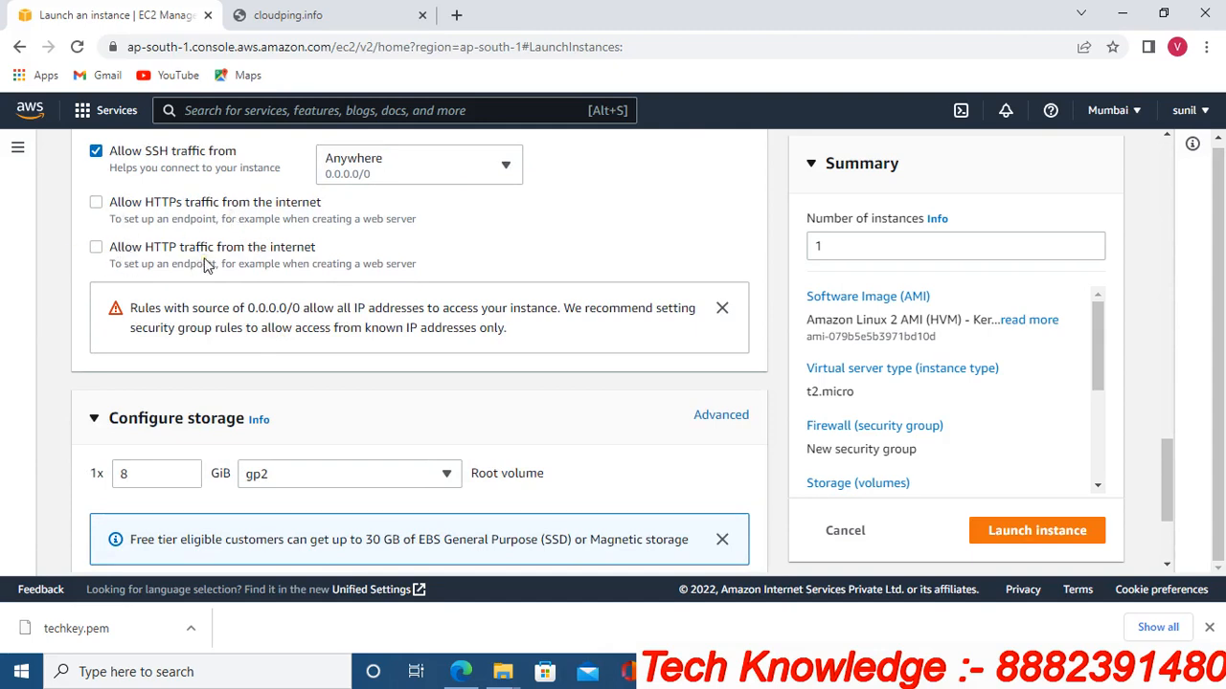
{"action": "scroll", "coordinate": [431, 403], "scroll_direction": "down", "scroll_amount": 1}
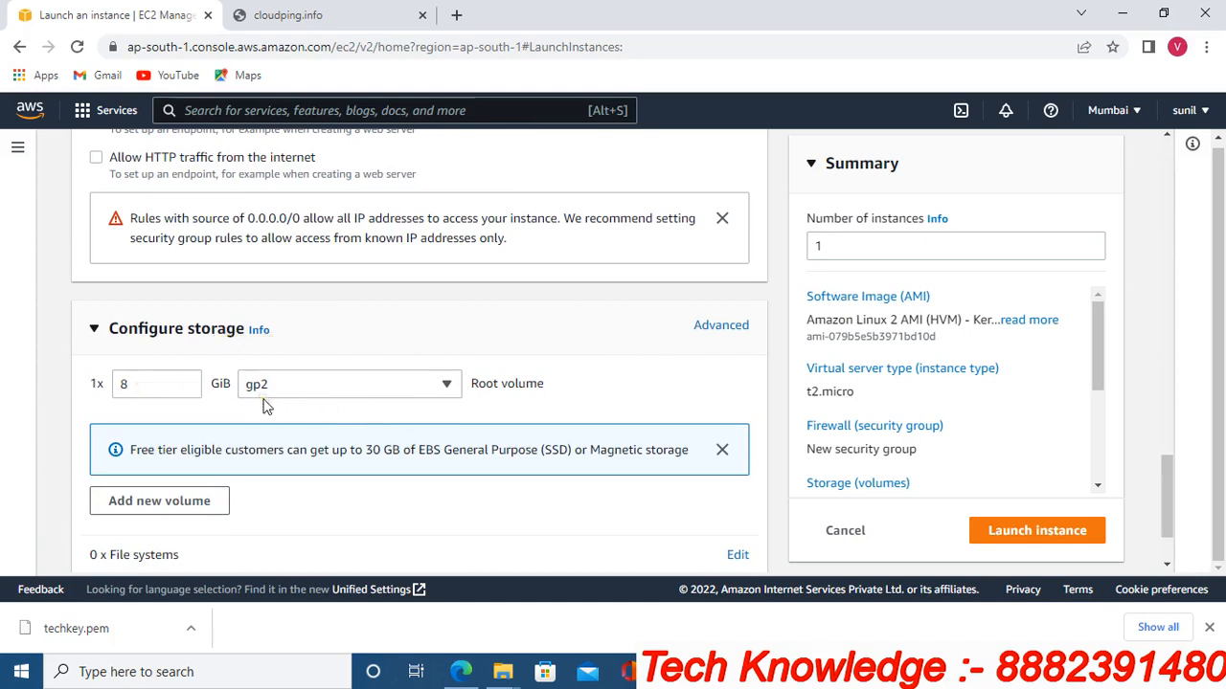
- Examine the storage configuration, including the root volume's size and type
{"action": "left_click", "coordinate": [412, 392]}
{"action": "left_click", "coordinate": [534, 330]}
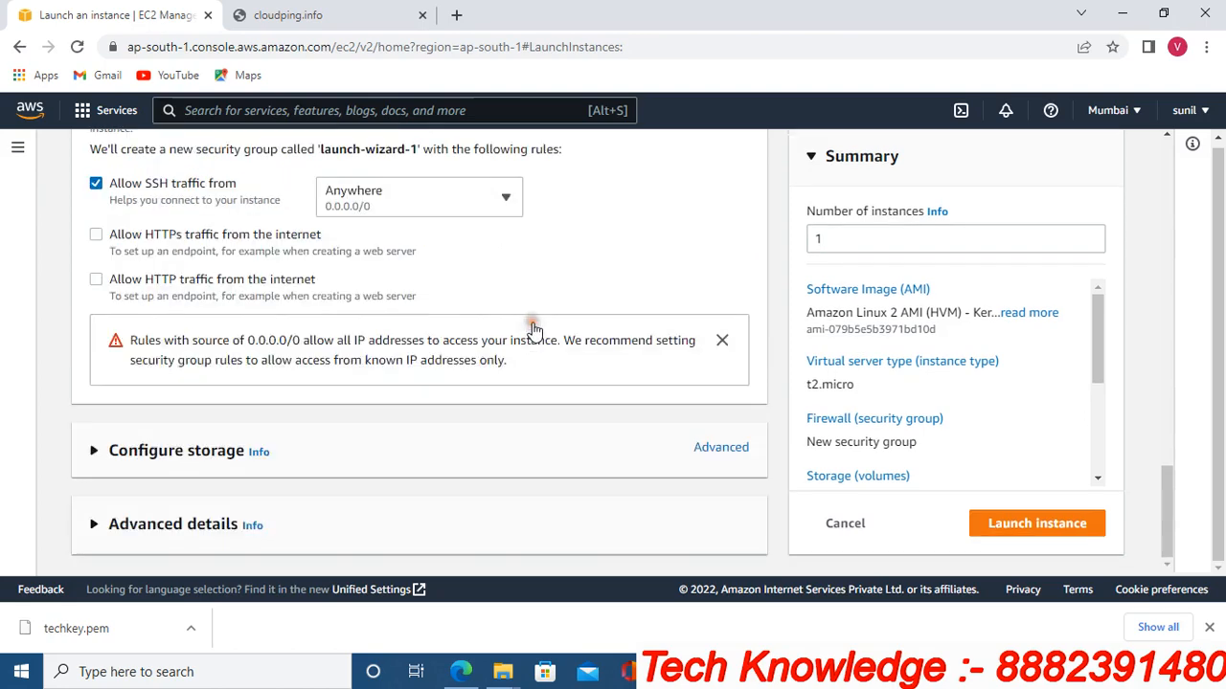
{"action": "scroll", "coordinate": [436, 421], "scroll_direction": "up", "scroll_amount": 1}
{"action": "scroll", "coordinate": [437, 415], "scroll_direction": "down", "scroll_amount": 1}
{"action": "scroll", "coordinate": [436, 416], "scroll_direction": "up", "scroll_amount": 2}
{"action": "scroll", "coordinate": [436, 417], "scroll_direction": "down", "scroll_amount": 2}
{"action": "scroll", "coordinate": [437, 416], "scroll_direction": "up", "scroll_amount": 4}
{"action": "scroll", "coordinate": [436, 415], "scroll_direction": "down", "scroll_amount": 4}
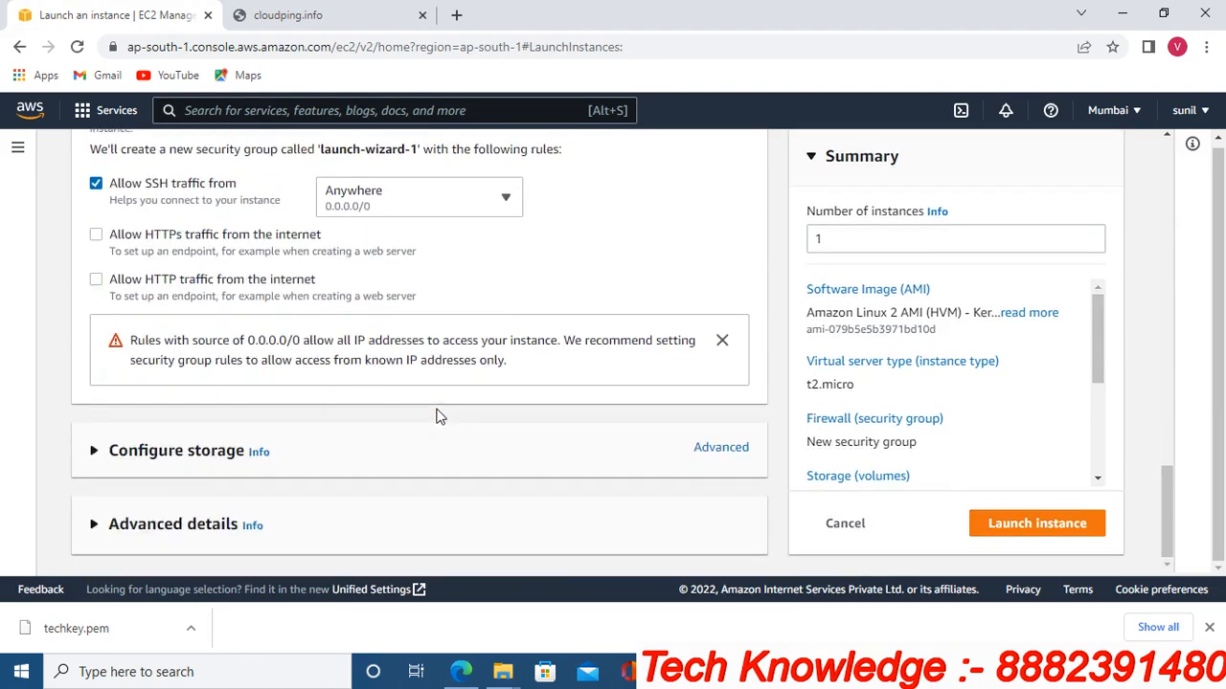
{"action": "left_click", "coordinate": [225, 450]}
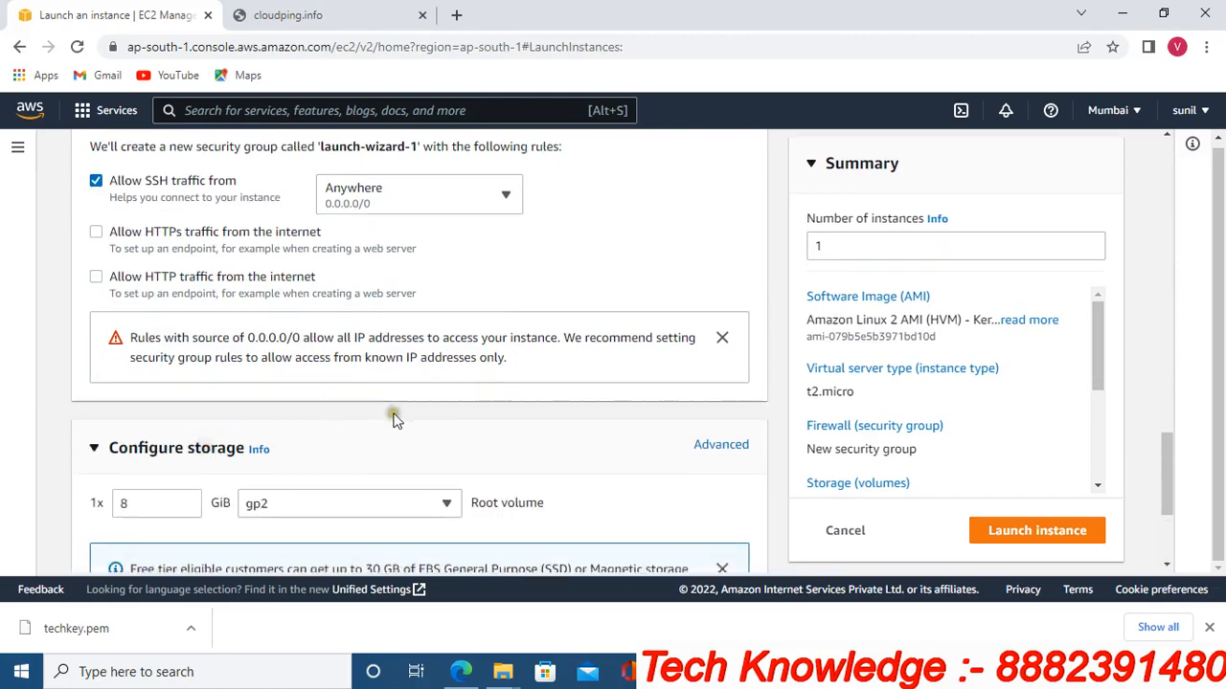
{"action": "scroll", "coordinate": [392, 415], "scroll_direction": "down", "scroll_amount": 2}
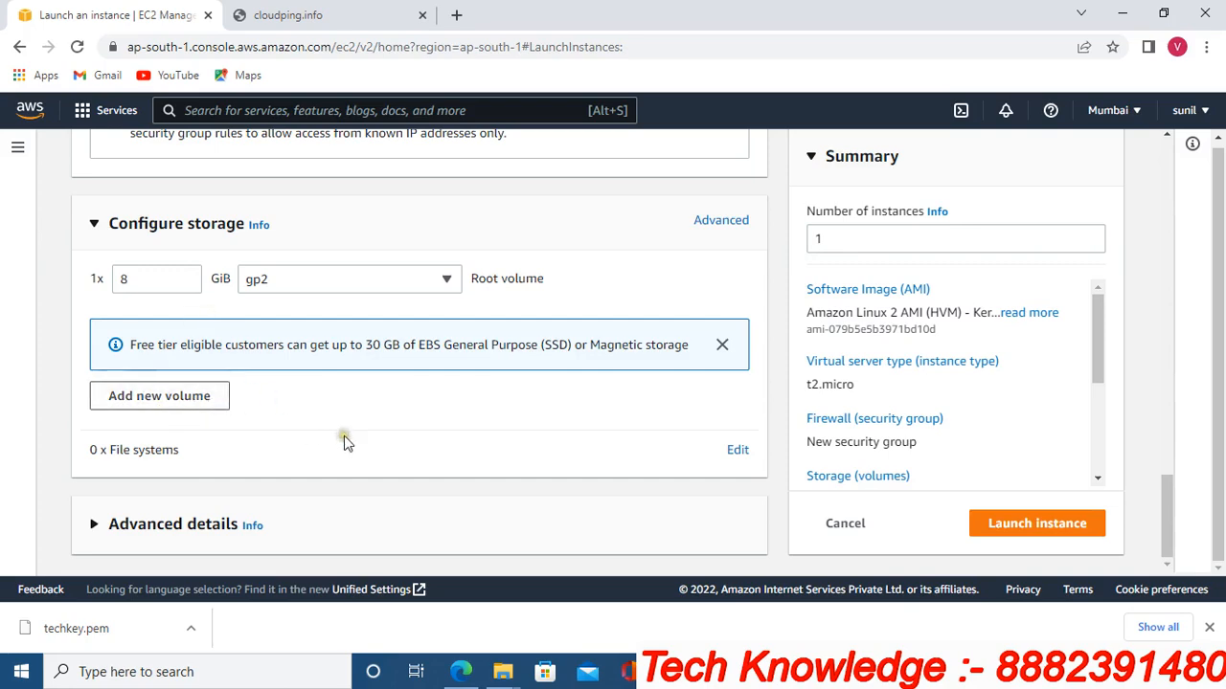
- Check the configuration once more and launch the instance
{"action": "scroll", "coordinate": [412, 411], "scroll_direction": "up", "scroll_amount": 15}
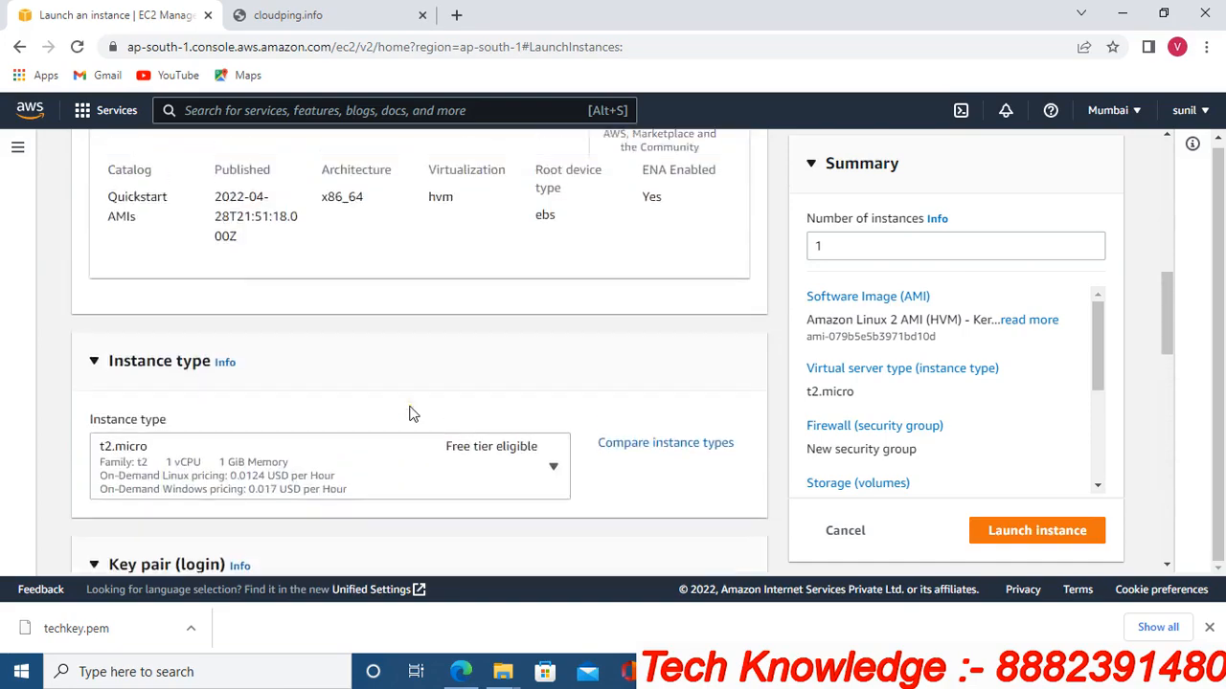
{"action": "scroll", "coordinate": [413, 413], "scroll_direction": "up", "scroll_amount": 10}
{"action": "scroll", "coordinate": [840, 402], "scroll_direction": "down", "scroll_amount": 8}
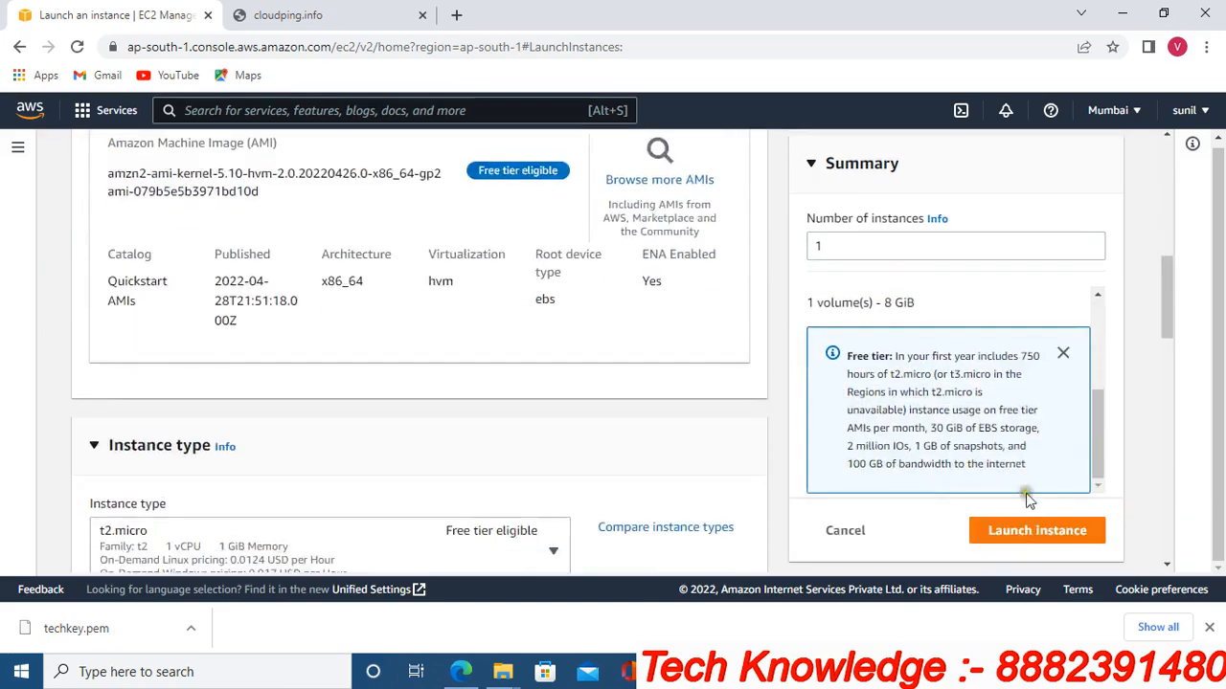
{"action": "left_click", "coordinate": [1037, 532]}
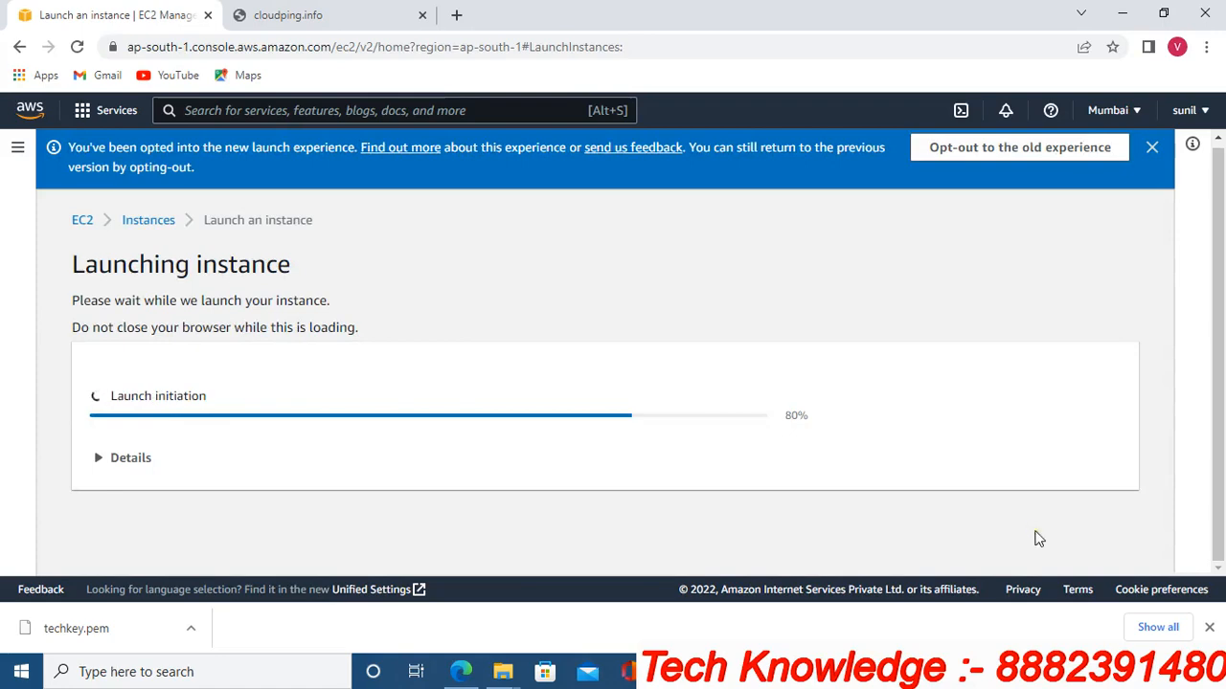
{"action": "scroll", "coordinate": [585, 347], "scroll_direction": "down", "scroll_amount": 3}
{"action": "scroll", "coordinate": [585, 347], "scroll_direction": "up", "scroll_amount": 3}
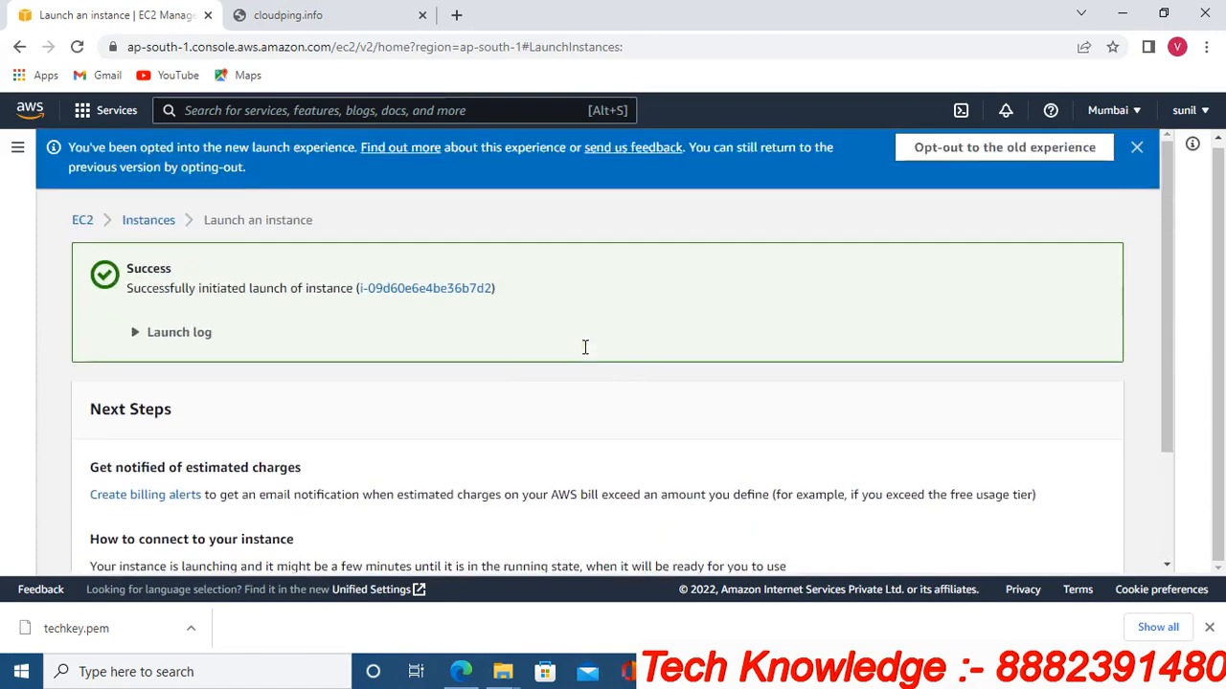
- Open the list of all EC2 instances and refresh it
{"action": "scroll", "coordinate": [585, 348], "scroll_direction": "down", "scroll_amount": 3}
{"action": "left_click", "coordinate": [1045, 557]}
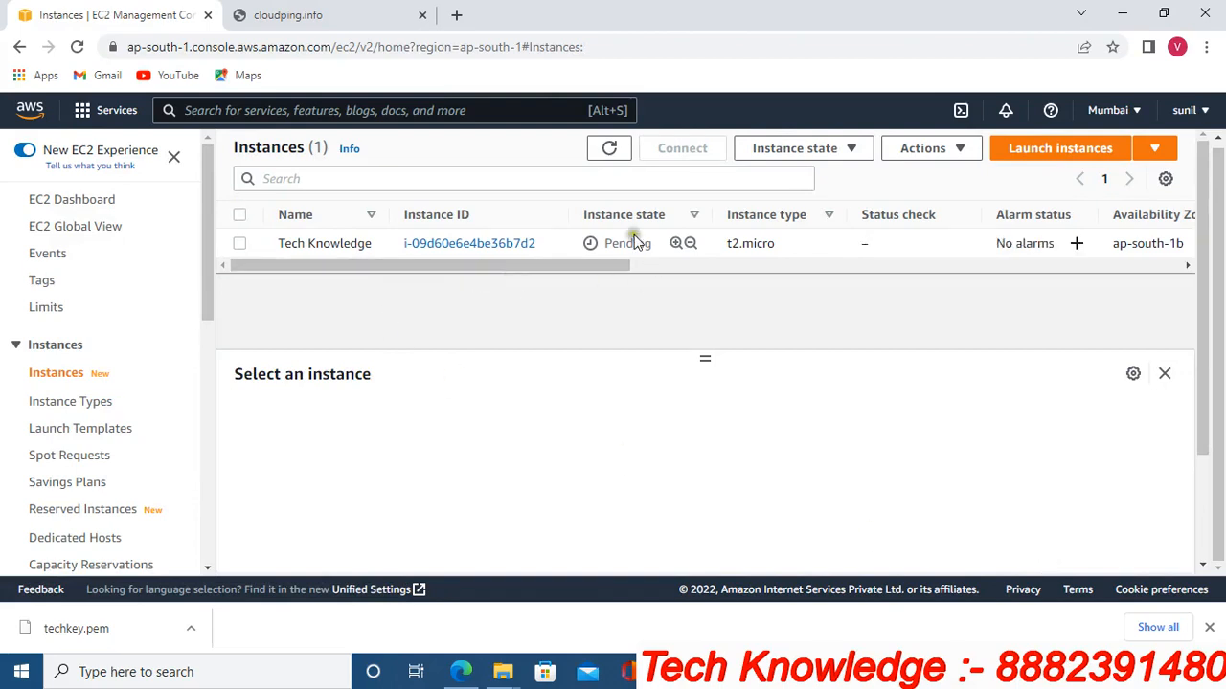
{"action": "left_click", "coordinate": [609, 148]}
- Switch to Paint and draw a dark red ellipse about 108 × 91 px in the laptop box and another in the aws data box
{"action": "mouse_move", "coordinate": [756, 672]}
{"action": "left_click", "coordinate": [1062, 596]}
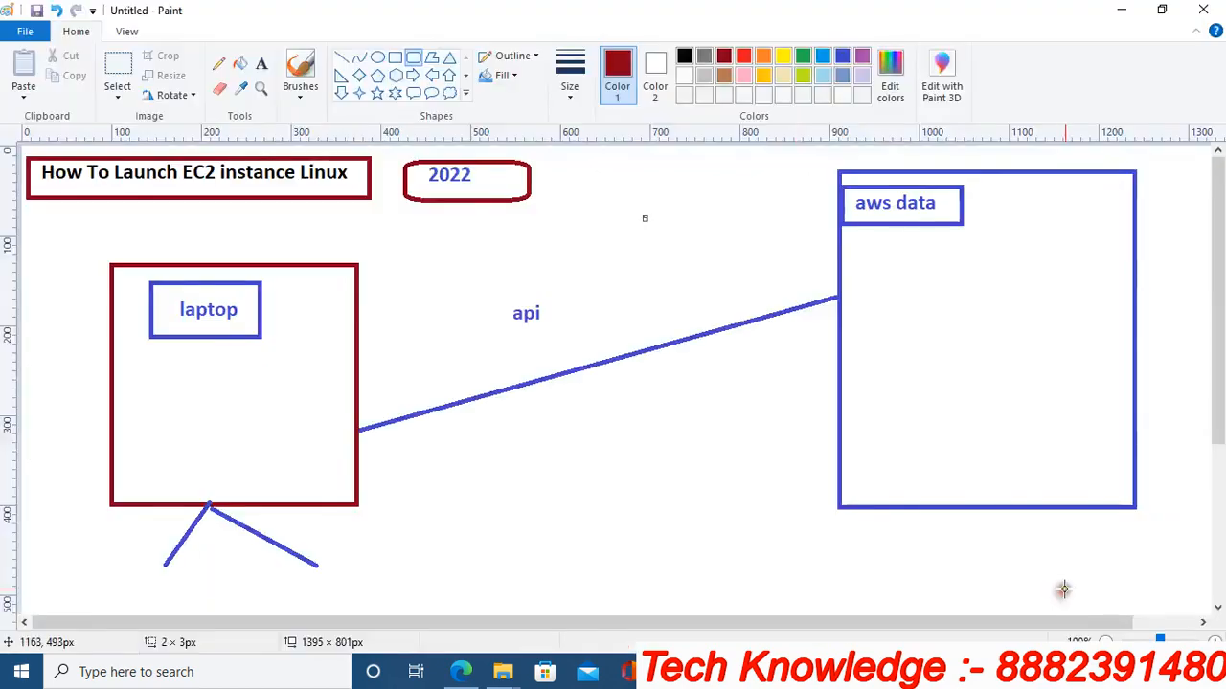
{"action": "left_click", "coordinate": [377, 57]}
{"action": "mouse_move", "coordinate": [144, 356]}
{"action": "left_mouse_down"}
{"action": "mouse_move", "coordinate": [262, 460]}
{"action": "mouse_move", "coordinate": [246, 443]}
{"action": "left_mouse_up"}
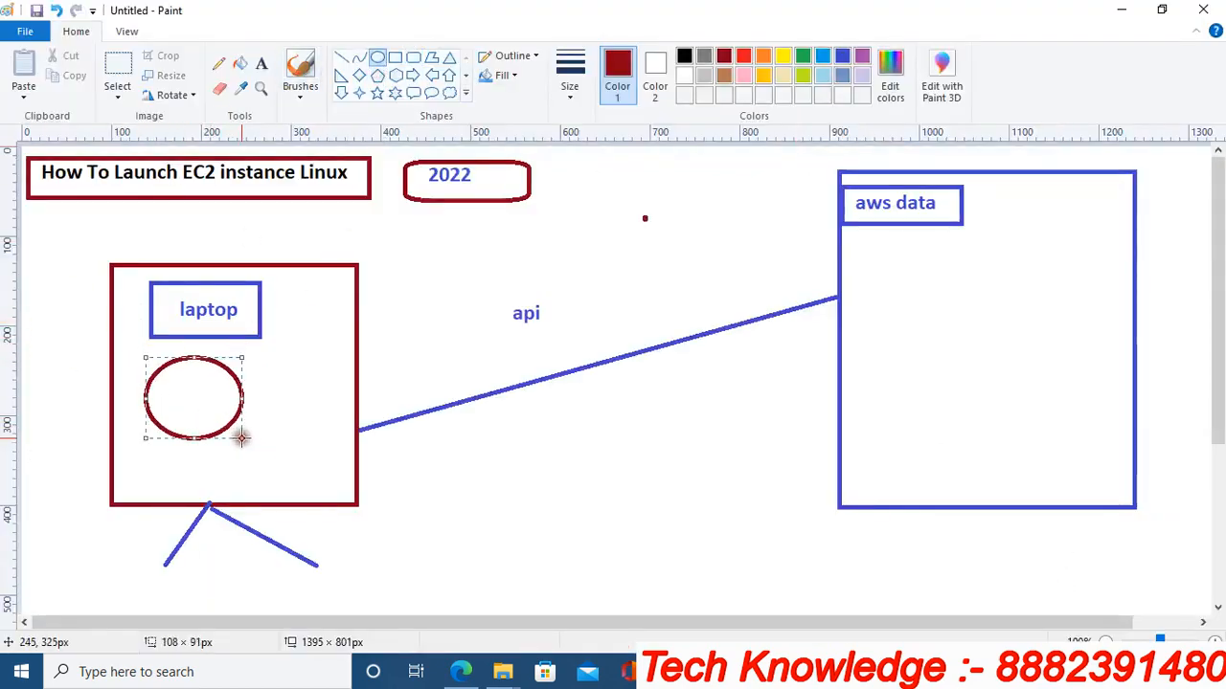
{"action": "left_click", "coordinate": [946, 336]}
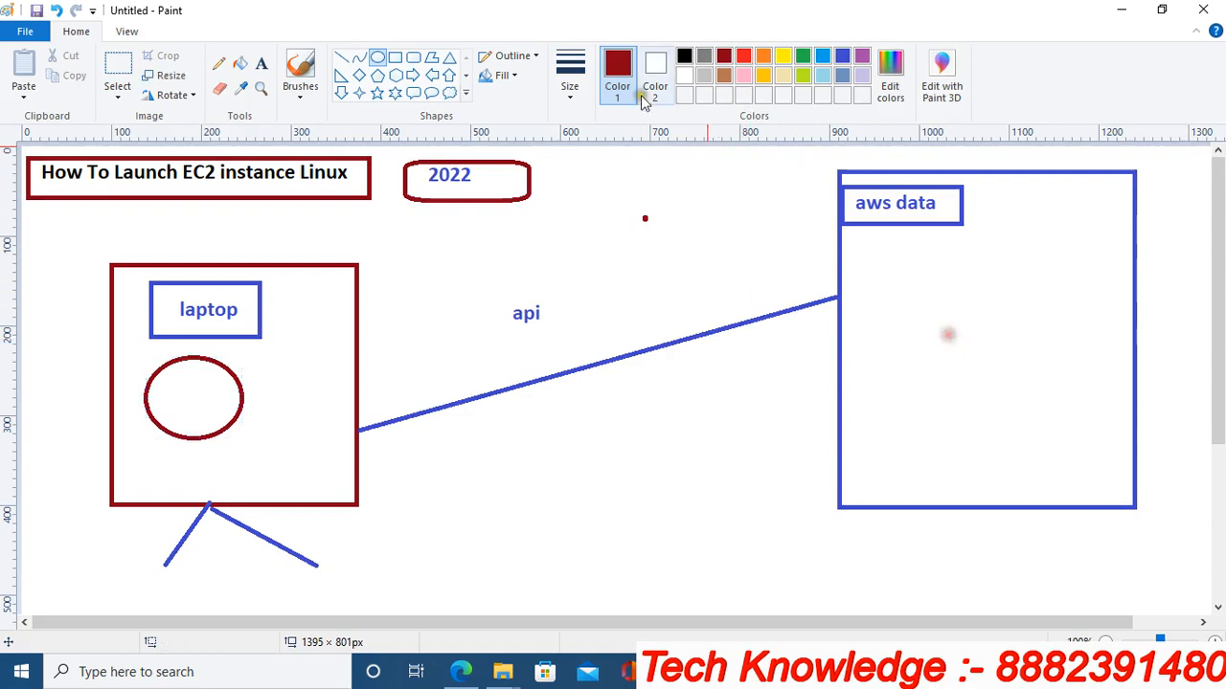
{"action": "left_click_drag", "start_coordinate": [886, 236], "coordinate": [976, 341]}
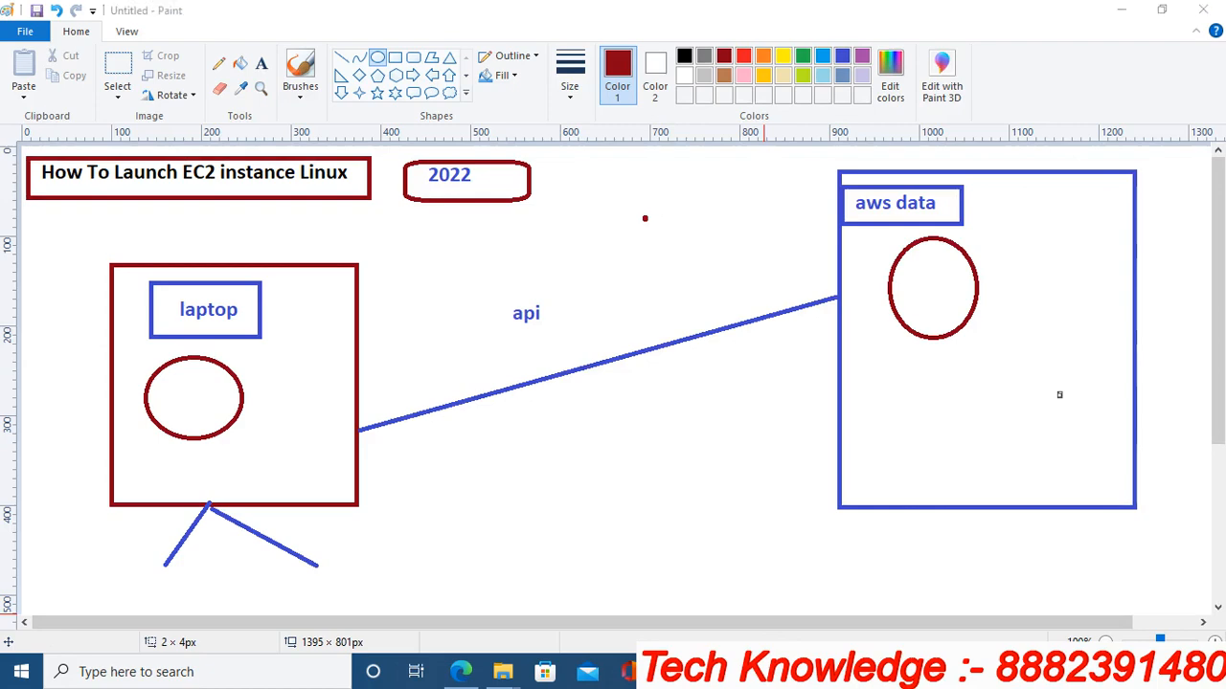
- Return to the AWS console in Chrome, refresh the instance list and select the Tech Knowledge instance to show its details
{"action": "mouse_move", "coordinate": [670, 672]}
{"action": "left_click", "coordinate": [738, 605]}
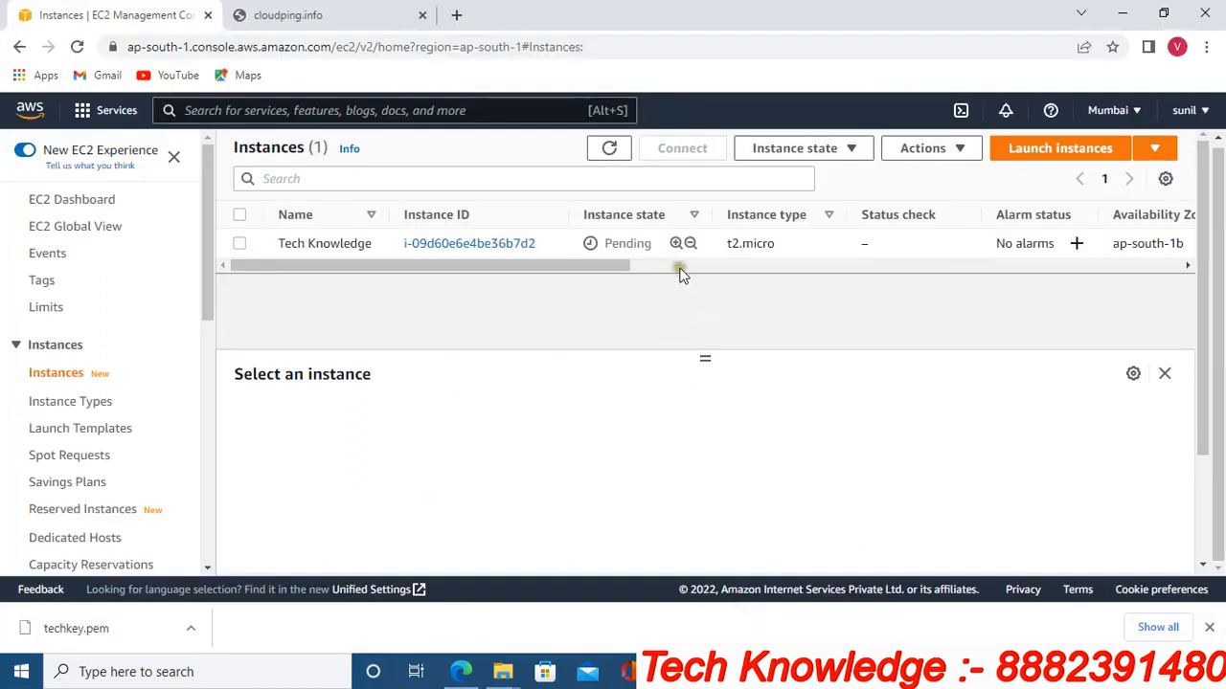
{"action": "left_click", "coordinate": [601, 147]}
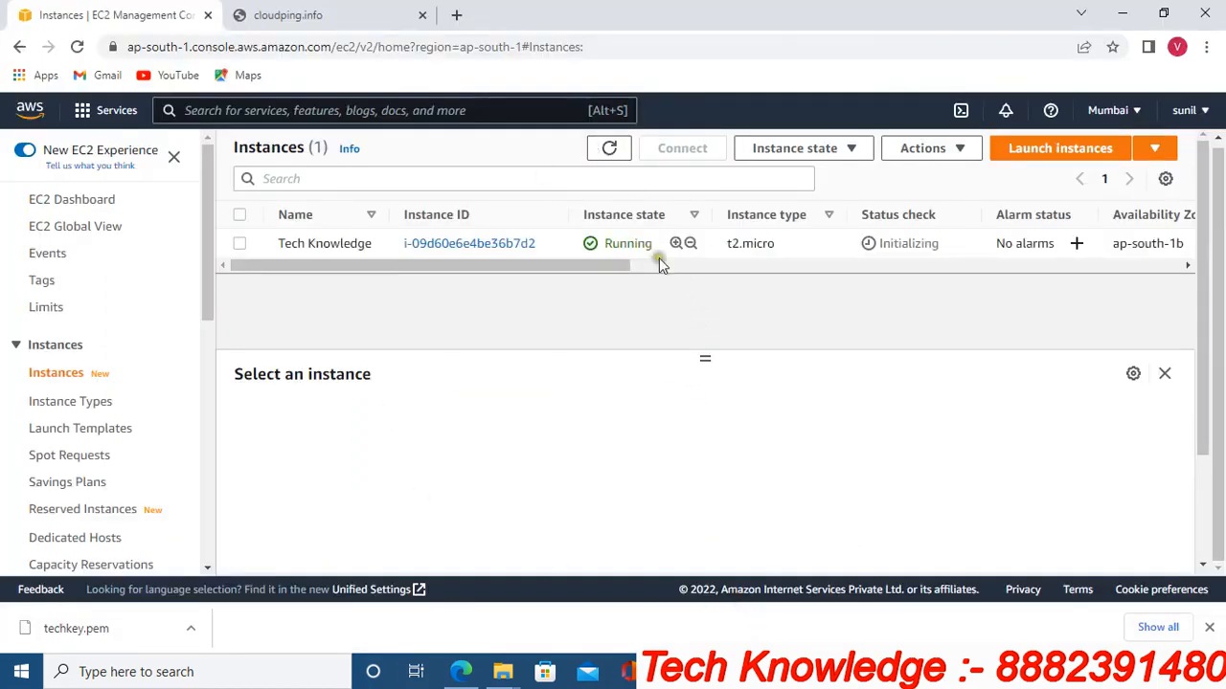
{"action": "left_click_drag", "start_coordinate": [569, 268], "coordinate": [297, 292]}
{"action": "left_click", "coordinate": [240, 244]}
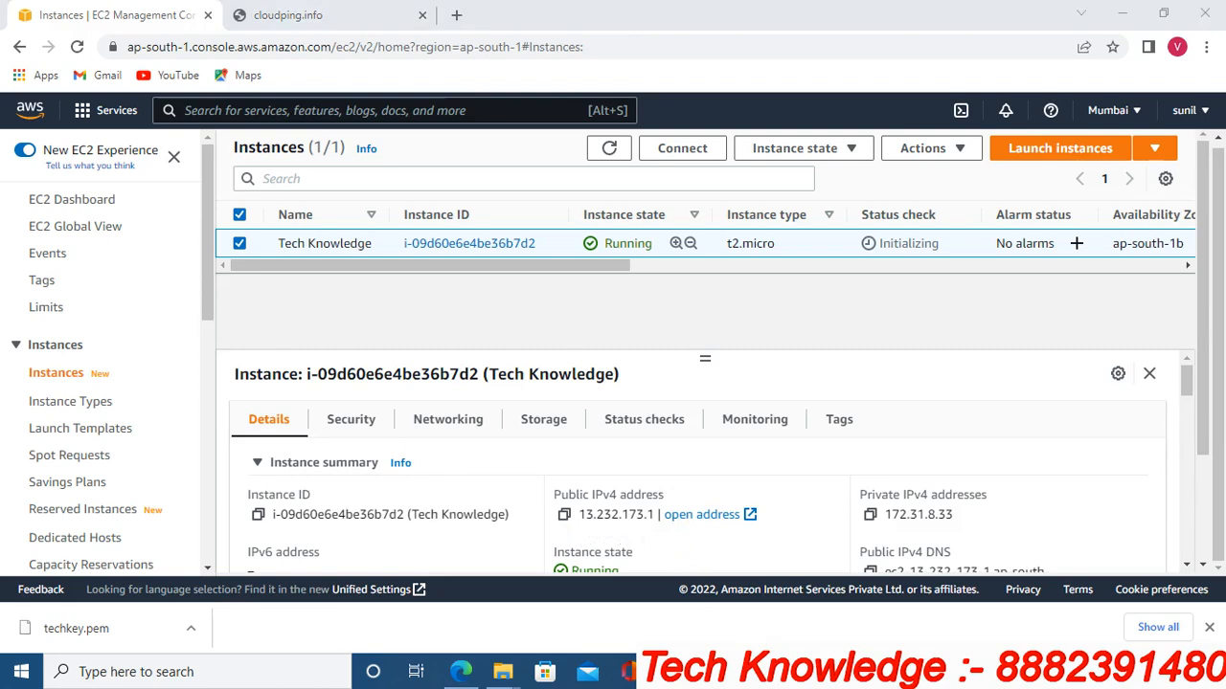
- Switch to Paint and draw a dark red cloud callout between the 2022 box and the aws data box
{"action": "mouse_move", "coordinate": [627, 672]}
{"action": "left_click", "coordinate": [1133, 608]}
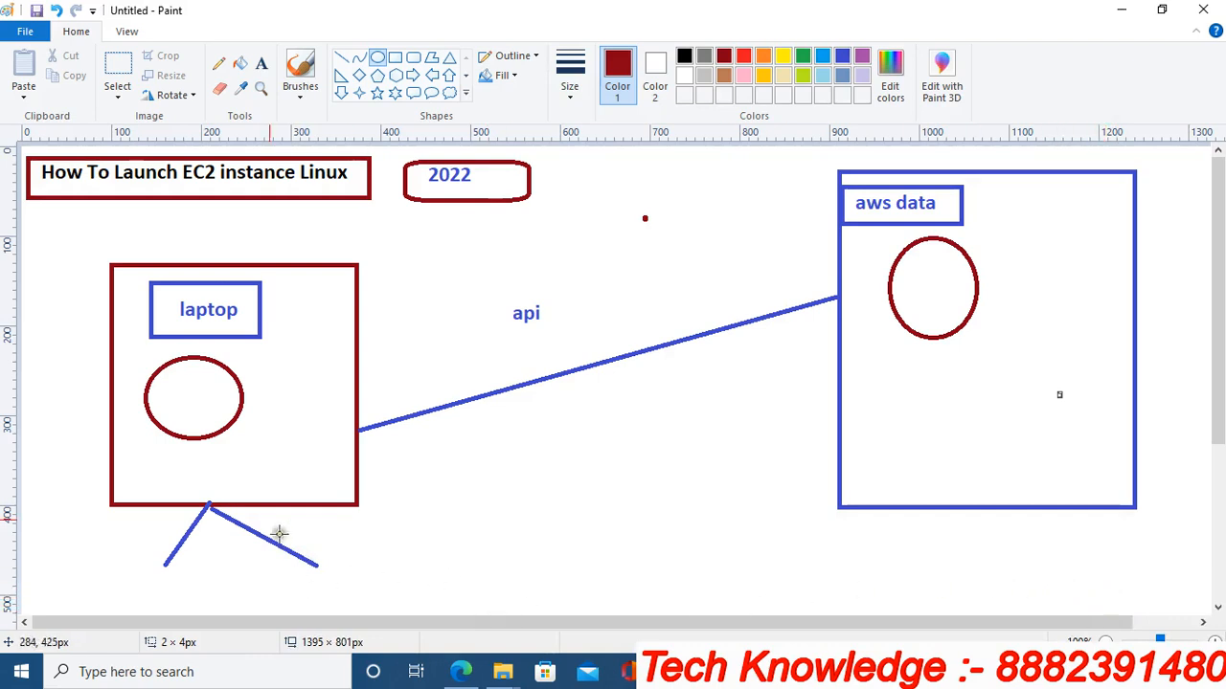
{"action": "left_click", "coordinate": [449, 93]}
{"action": "left_click_drag", "start_coordinate": [555, 188], "coordinate": [662, 273]}
{"action": "left_click_drag", "start_coordinate": [631, 237], "coordinate": [621, 221]}
{"action": "left_click", "coordinate": [675, 277]}
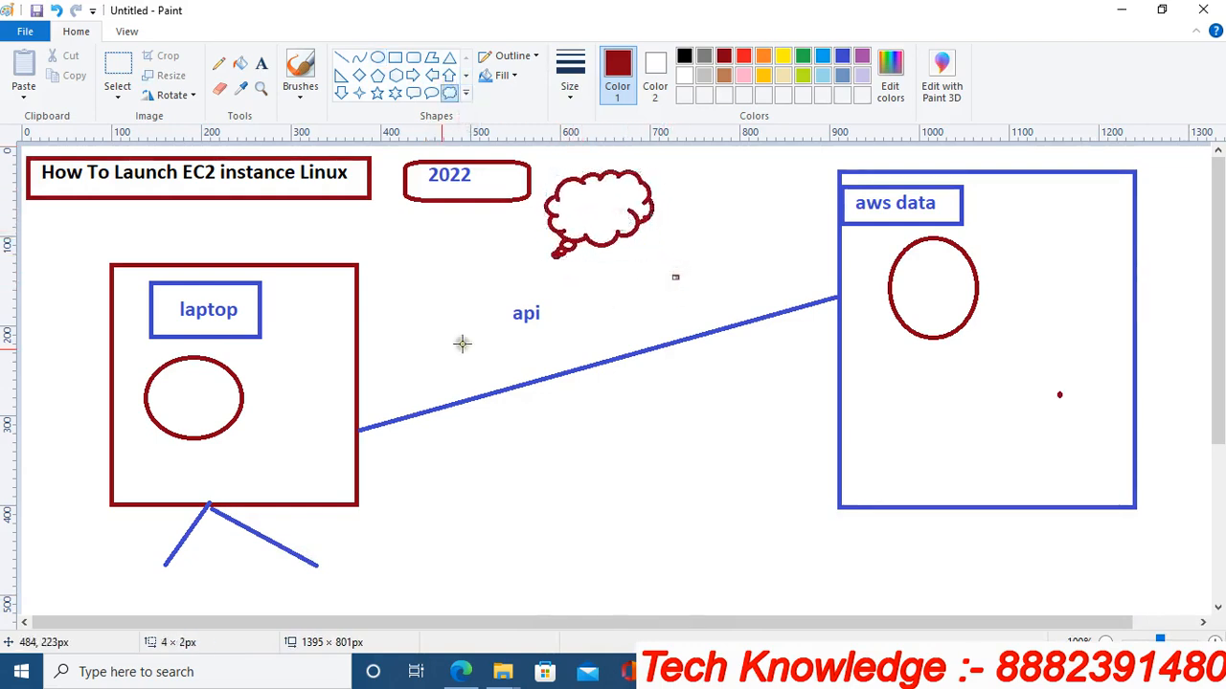
- Draw dark red lines from the laptop box to the cloud, about 220 × 260 px, and from the cloud to the aws data ellipse
{"action": "left_click_drag", "start_coordinate": [338, 505], "coordinate": [527, 278]}
{"action": "left_click", "coordinate": [56, 11]}
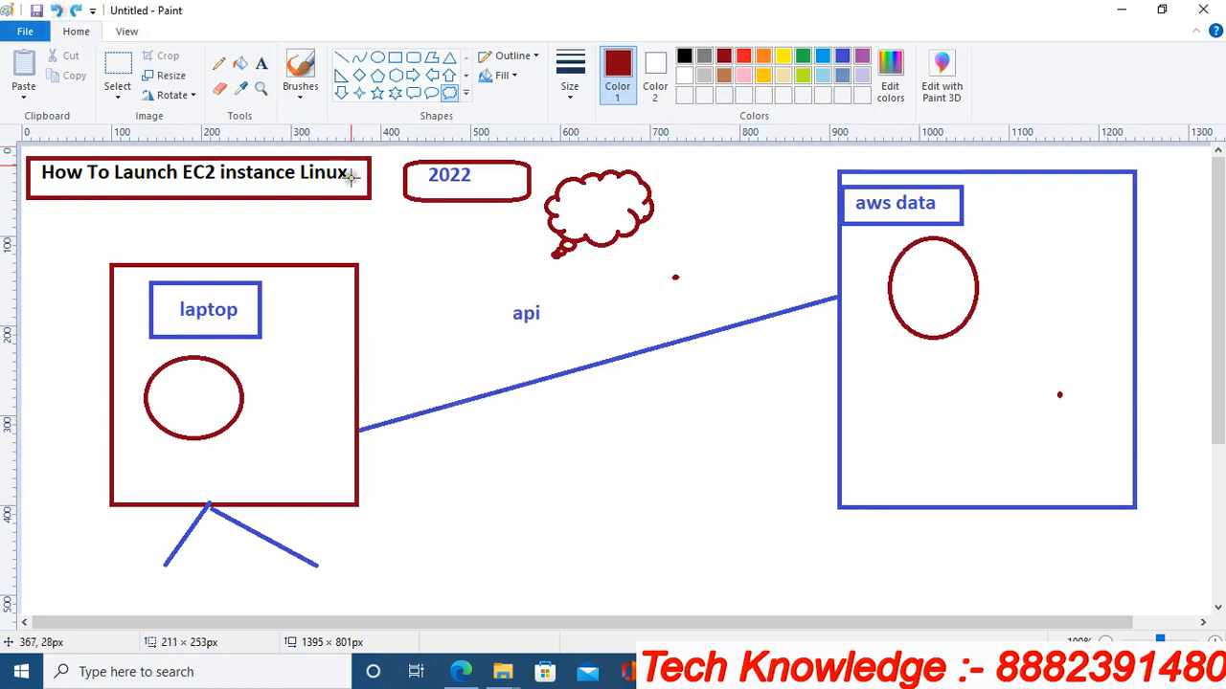
{"action": "left_click", "coordinate": [343, 60]}
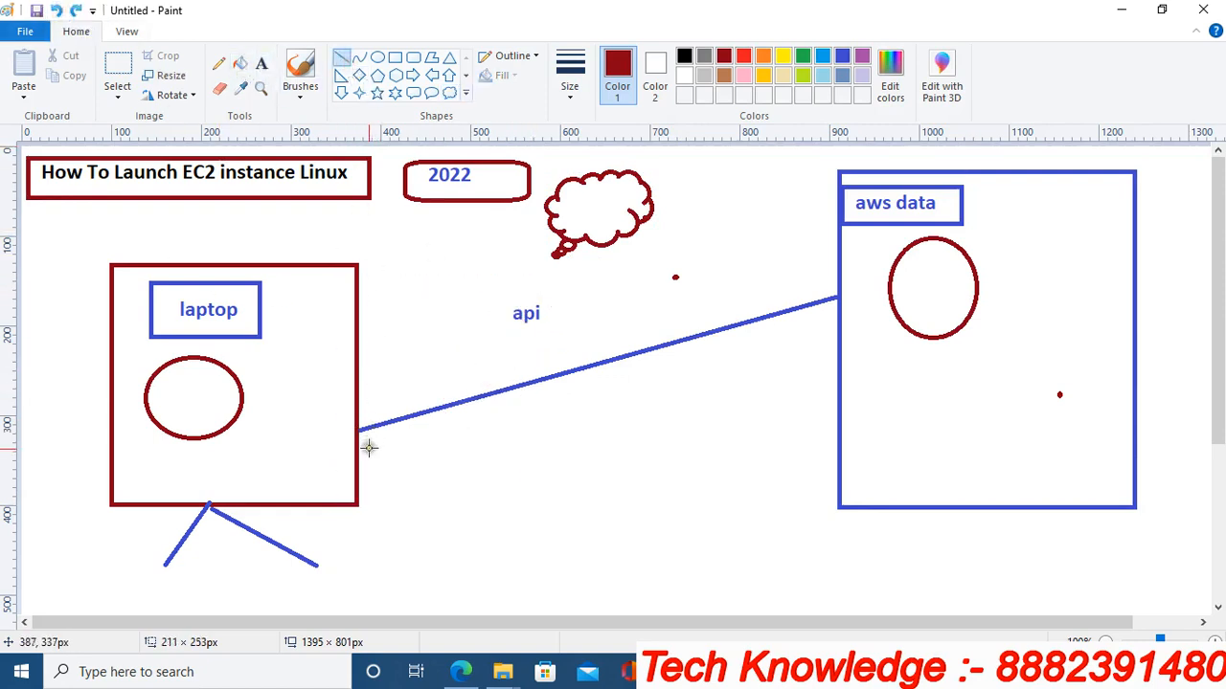
{"action": "mouse_move", "coordinate": [360, 464]}
{"action": "left_mouse_down"}
{"action": "mouse_move", "coordinate": [505, 273]}
{"action": "mouse_move", "coordinate": [556, 252]}
{"action": "mouse_move", "coordinate": [558, 234]}
{"action": "left_mouse_up"}
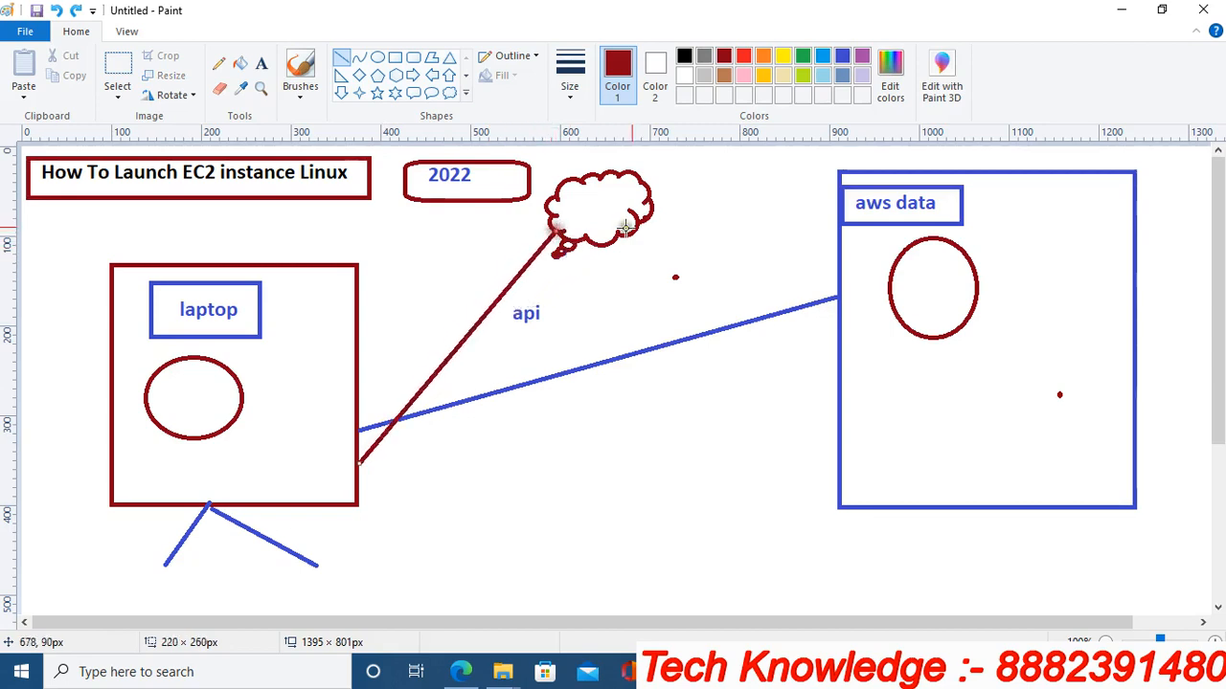
{"action": "left_click_drag", "start_coordinate": [654, 213], "coordinate": [897, 303]}
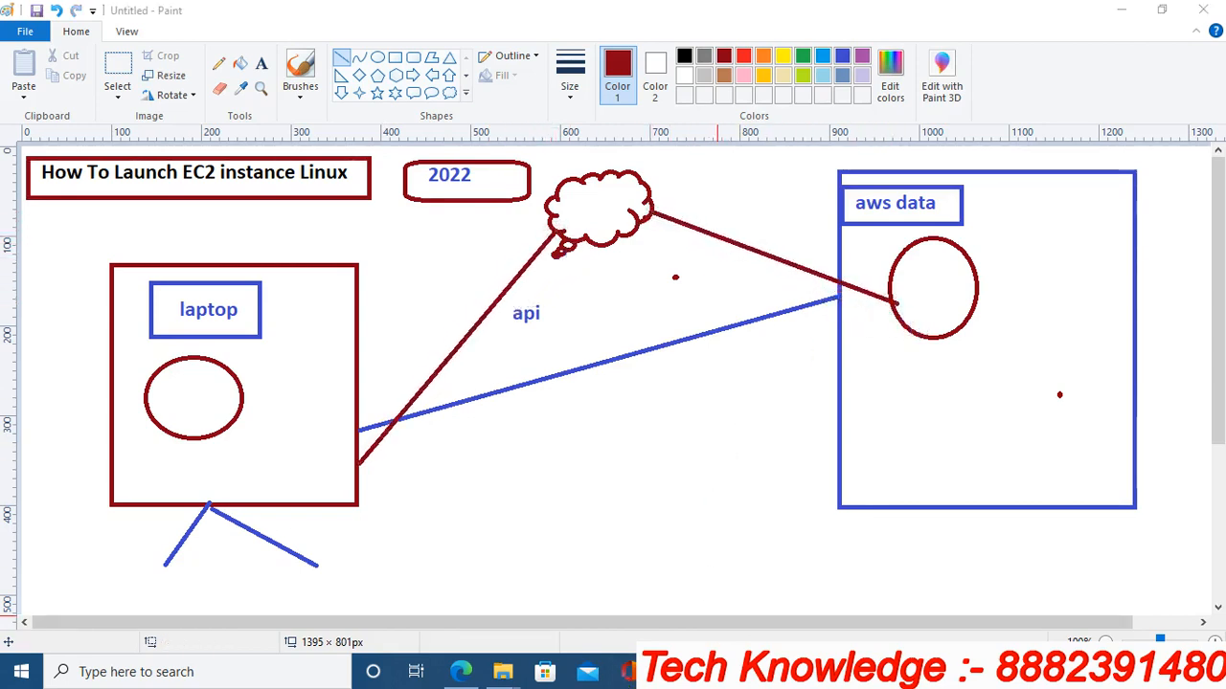
- Copy the instance's public IPv4 address from the AWS console in Chrome and add it as text below the cloud in the Paint diagram
{"action": "mouse_move", "coordinate": [628, 671]}
{"action": "left_click", "coordinate": [709, 574]}
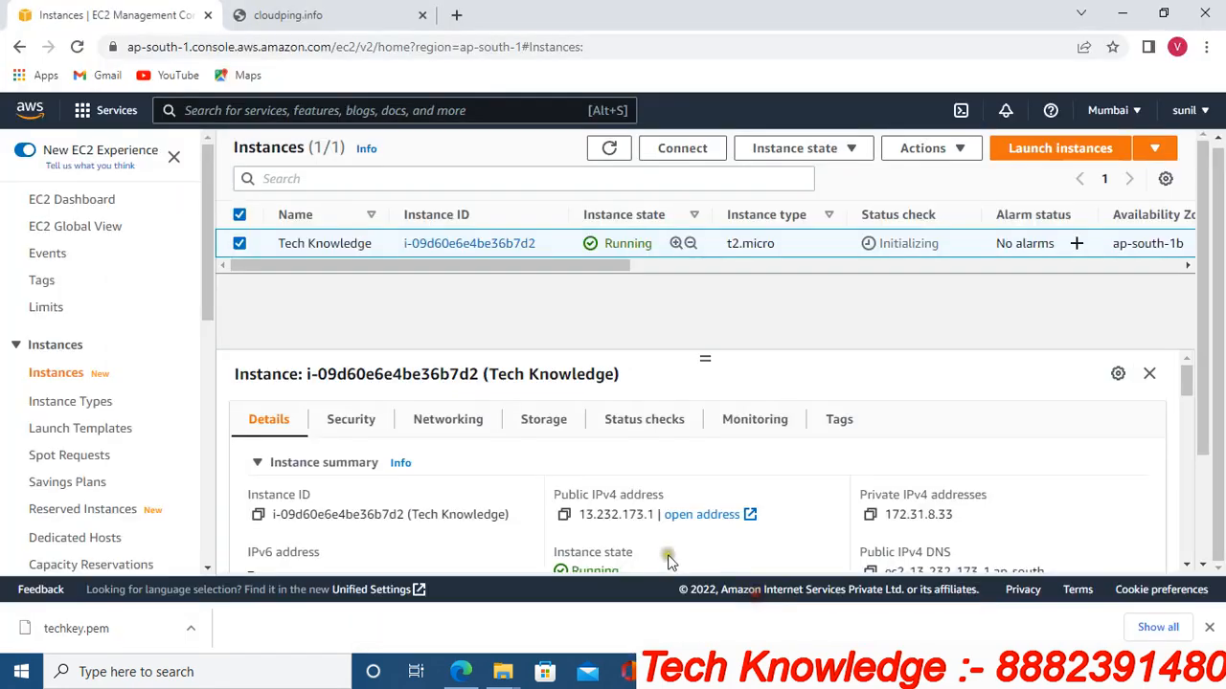
{"action": "left_click", "coordinate": [564, 517]}
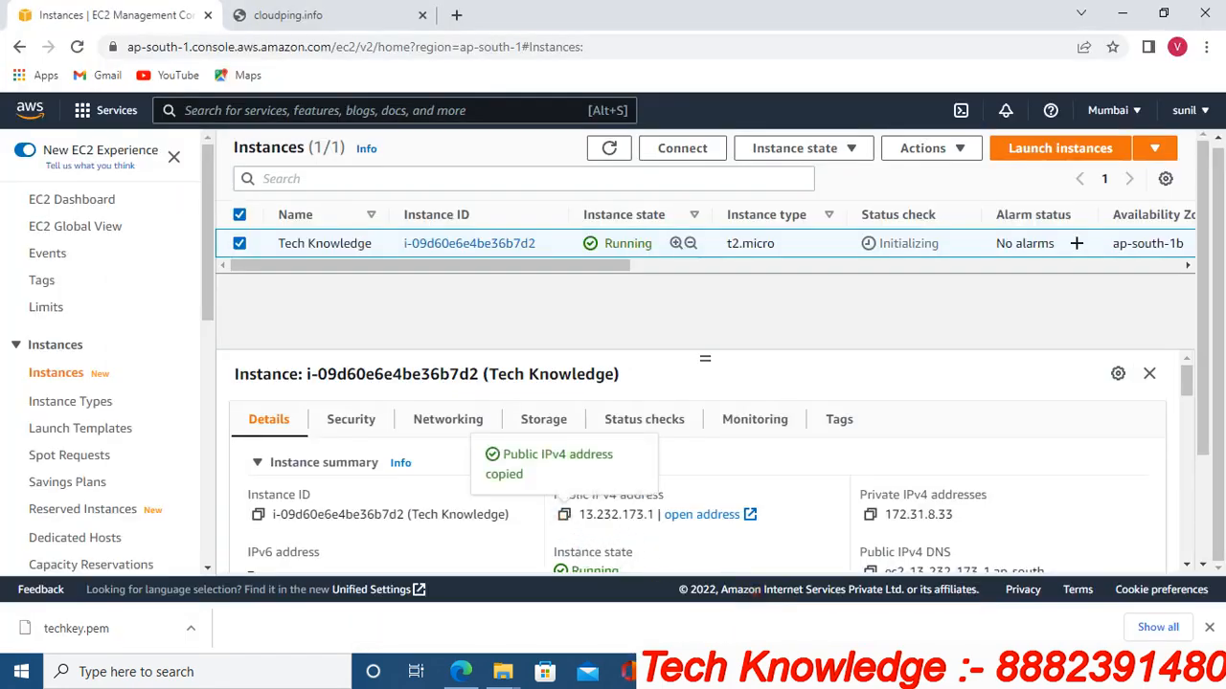
{"action": "mouse_move", "coordinate": [754, 671]}
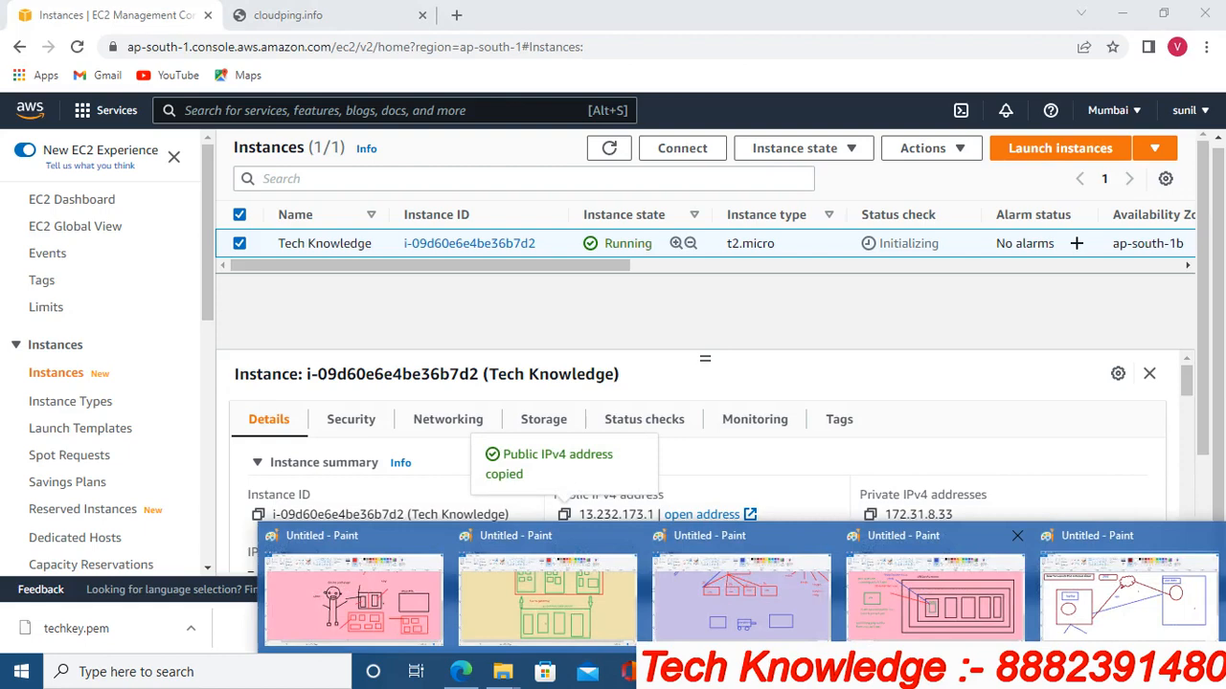
{"action": "left_click", "coordinate": [1045, 604]}
{"action": "left_click", "coordinate": [258, 65]}
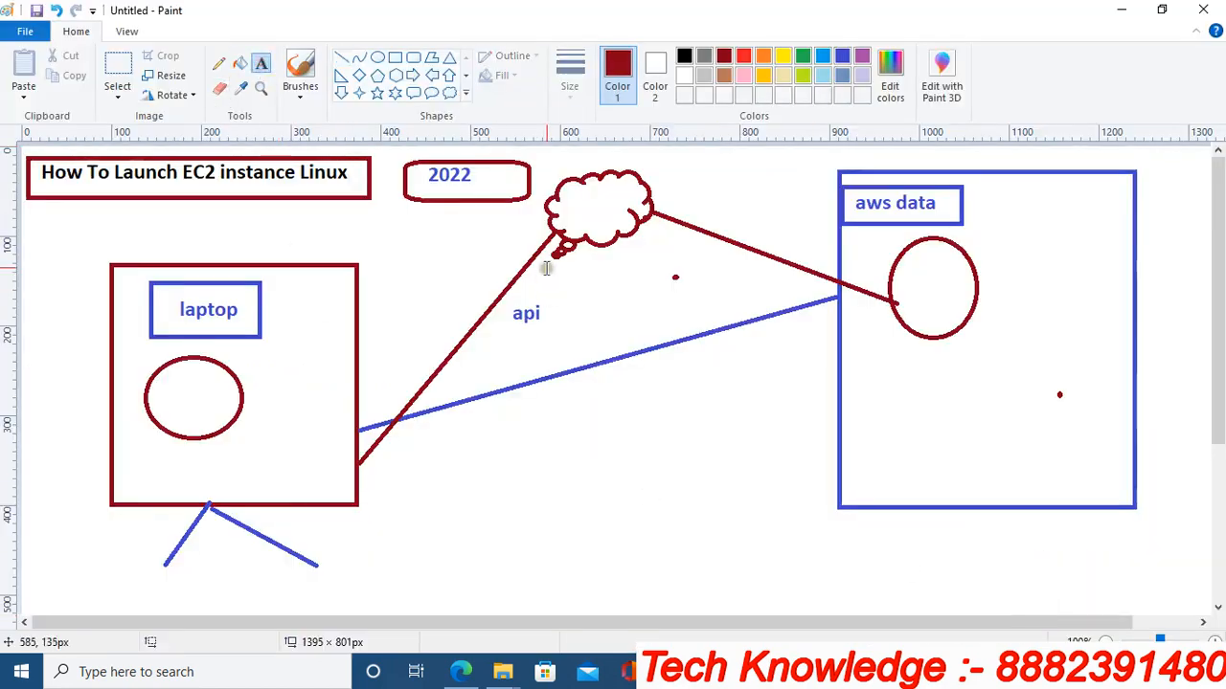
{"action": "left_click_drag", "start_coordinate": [546, 264], "coordinate": [696, 287]}
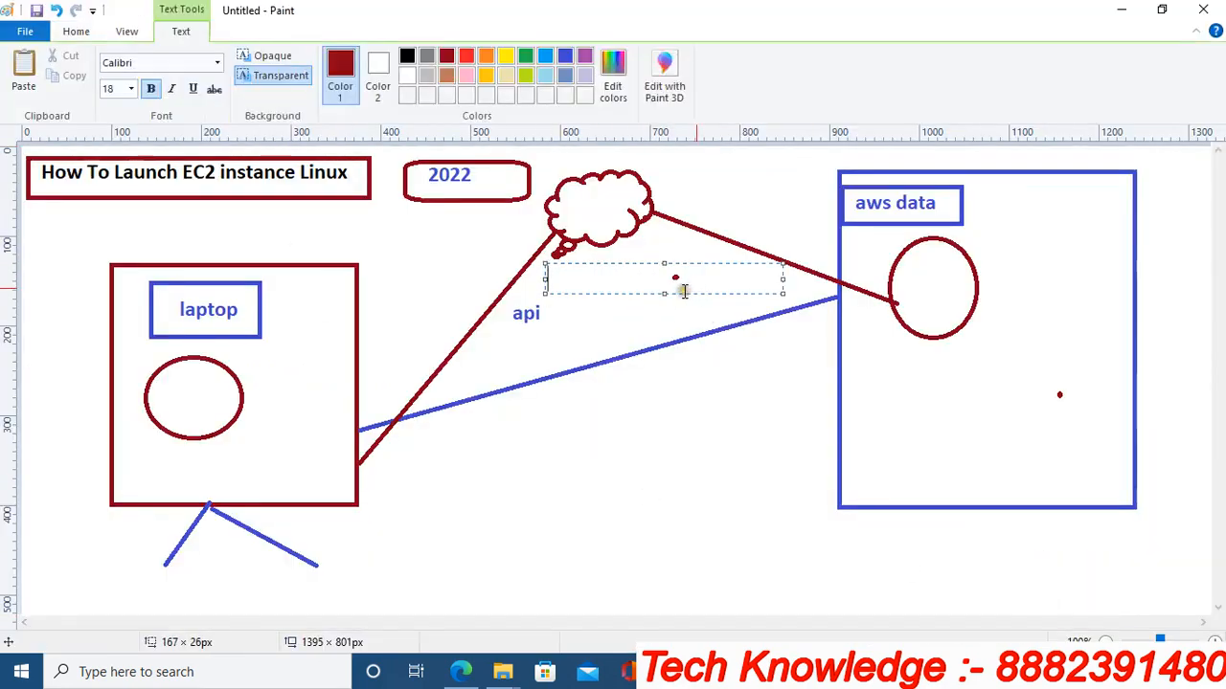
{"action": "key", "text": "ctrl+v"}
{"action": "left_click", "coordinate": [698, 411]}
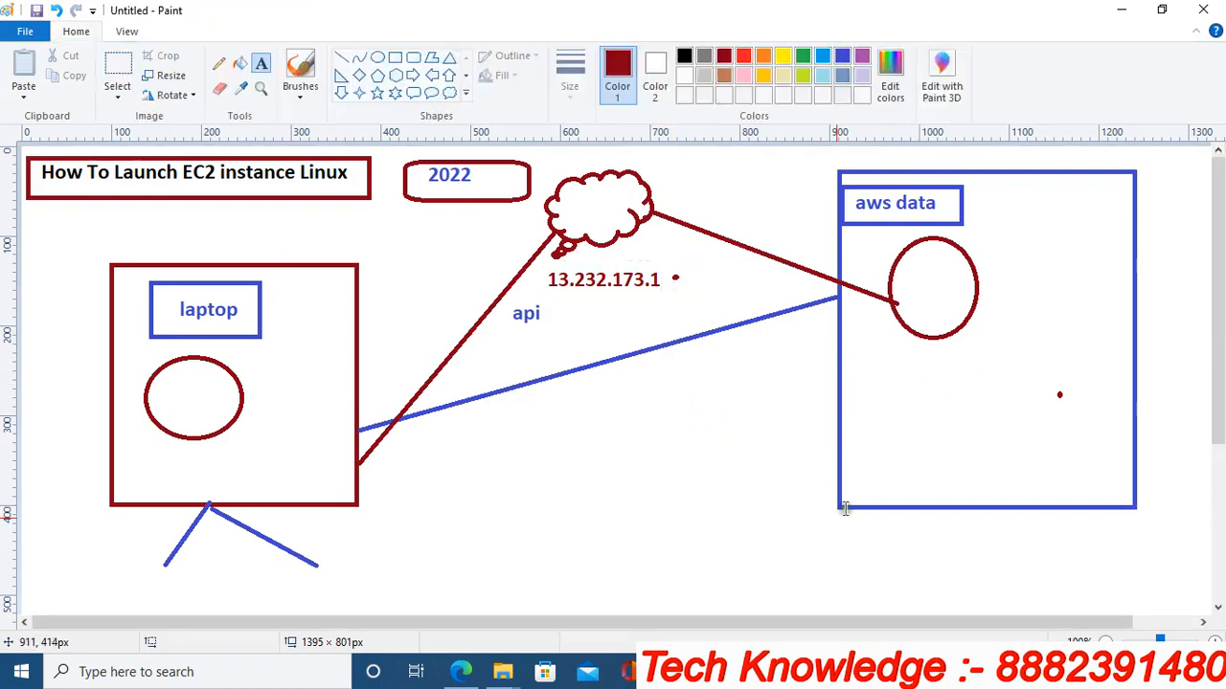
- Copy the instance's private IPv4 address from the AWS console and add it as text below the aws data ellipse in Paint
{"action": "mouse_move", "coordinate": [672, 671]}
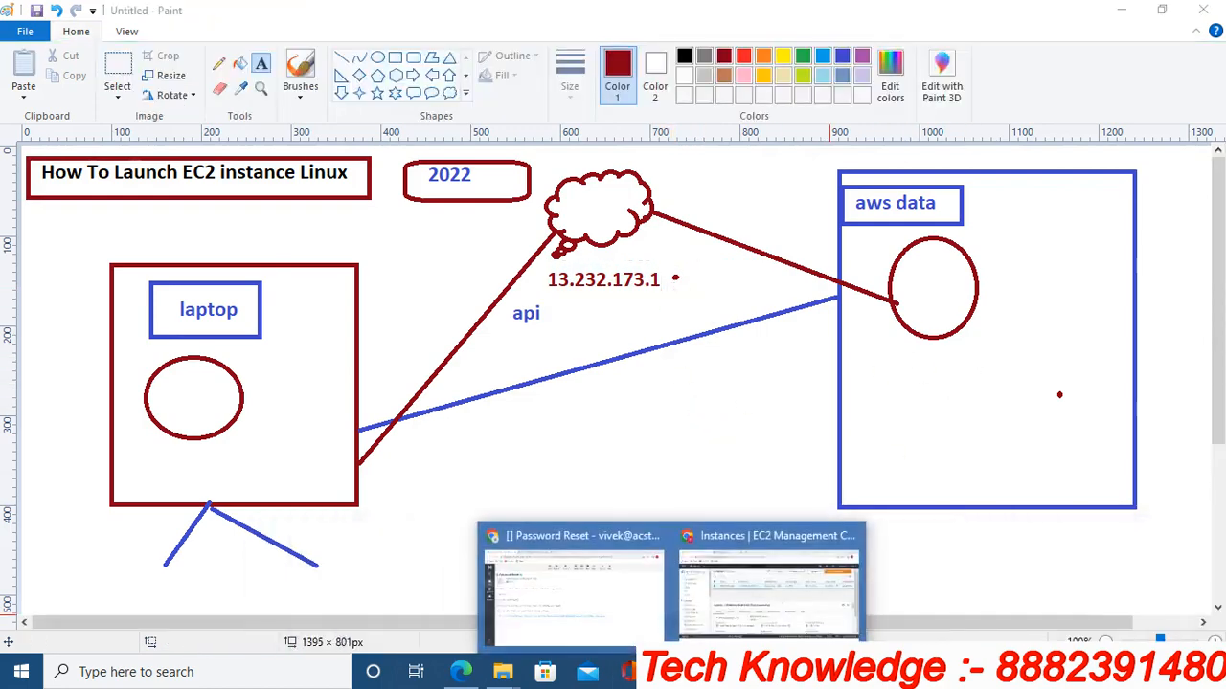
{"action": "left_click", "coordinate": [733, 603]}
{"action": "scroll", "coordinate": [756, 507], "scroll_direction": "down", "scroll_amount": 1}
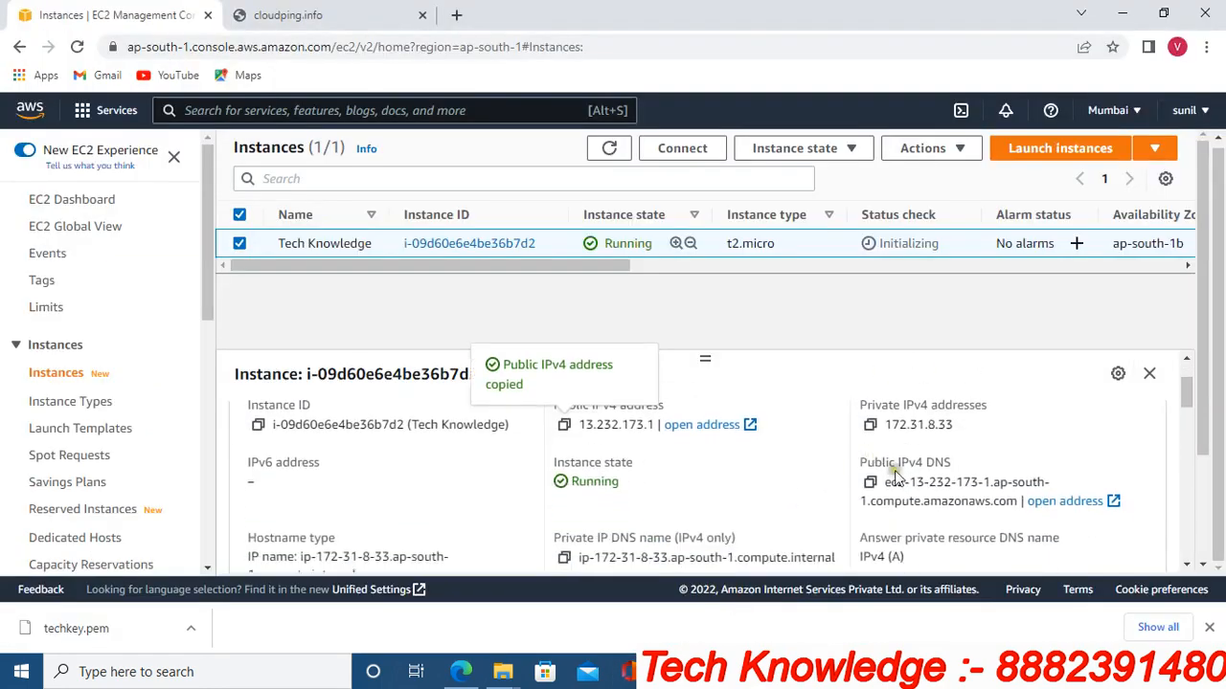
{"action": "scroll", "coordinate": [909, 489], "scroll_direction": "up", "scroll_amount": 1}
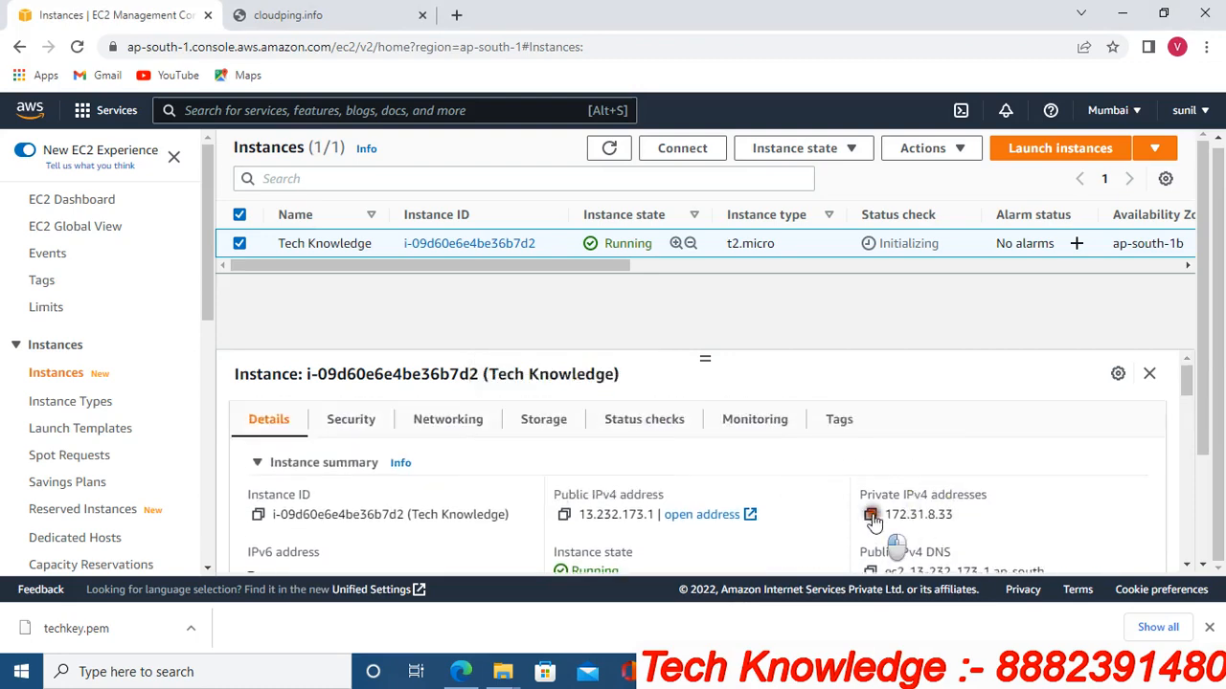
{"action": "left_click", "coordinate": [869, 514]}
{"action": "mouse_move", "coordinate": [670, 672]}
{"action": "left_click", "coordinate": [994, 568]}
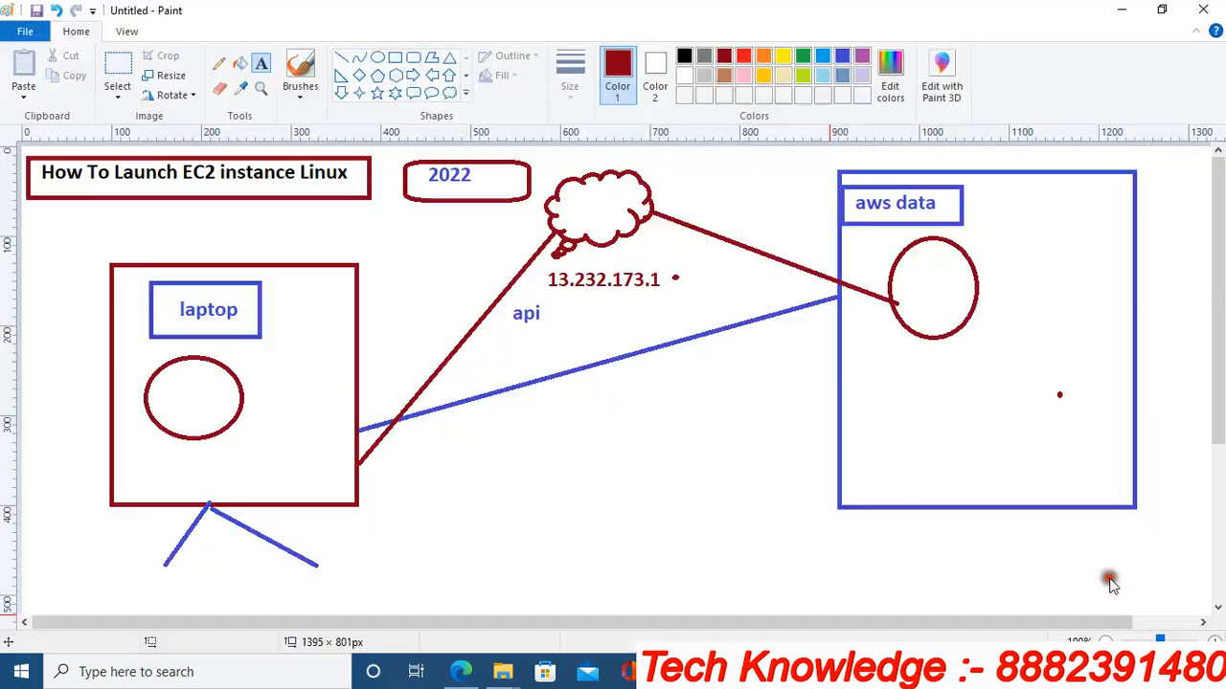
{"action": "left_click_drag", "start_coordinate": [1047, 410], "coordinate": [1053, 402]}
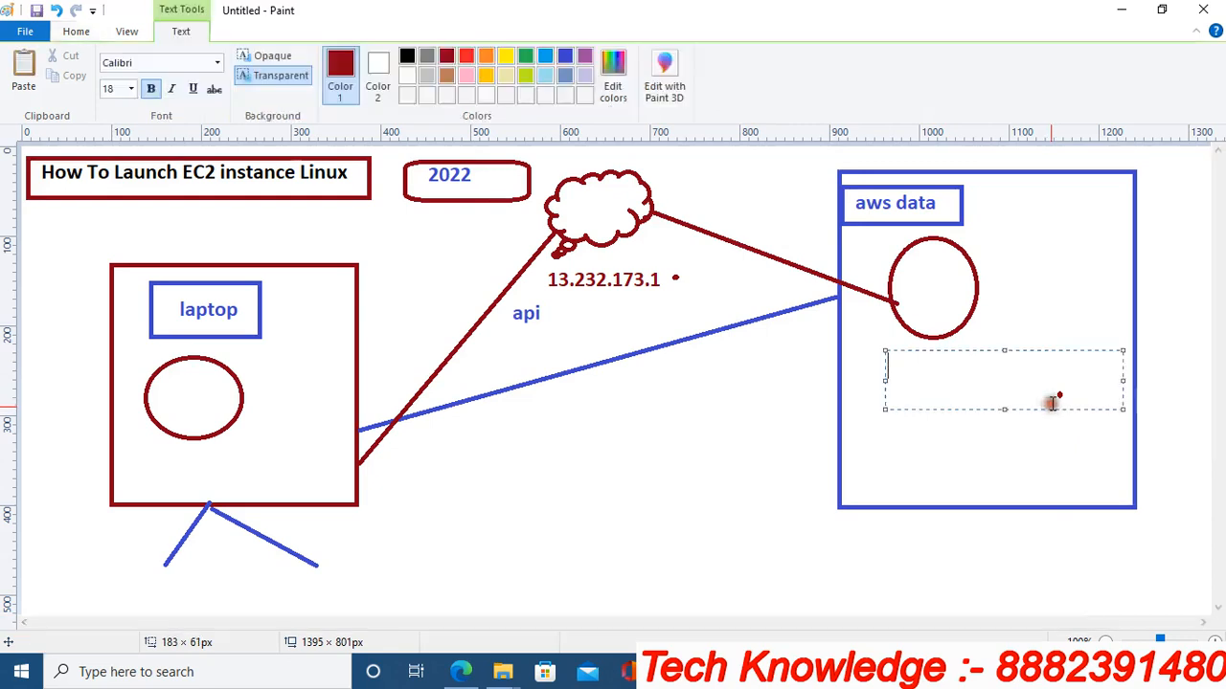
{"action": "key", "text": "ctrl+v"}
{"action": "left_click", "coordinate": [693, 519]}
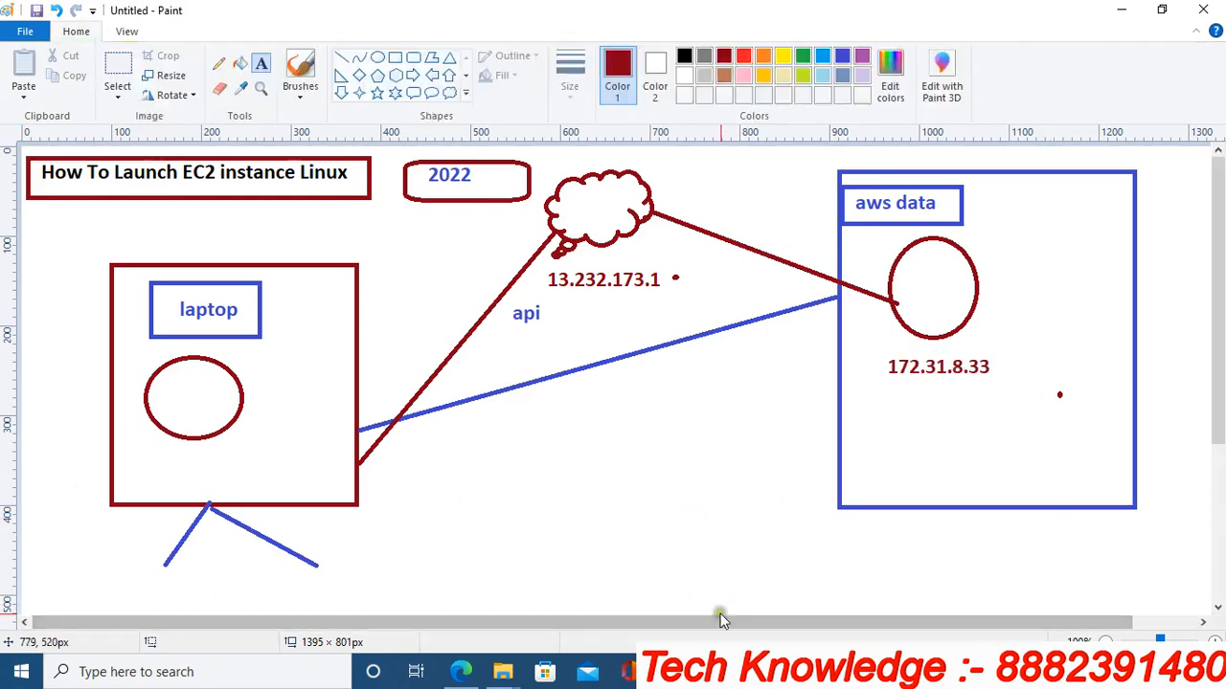
- Return to the AWS console in Chrome and connect to the Tech Knowledge instance through EC2 Instance Connect as ec2-user
{"action": "mouse_move", "coordinate": [628, 671]}
{"action": "left_click", "coordinate": [769, 594]}
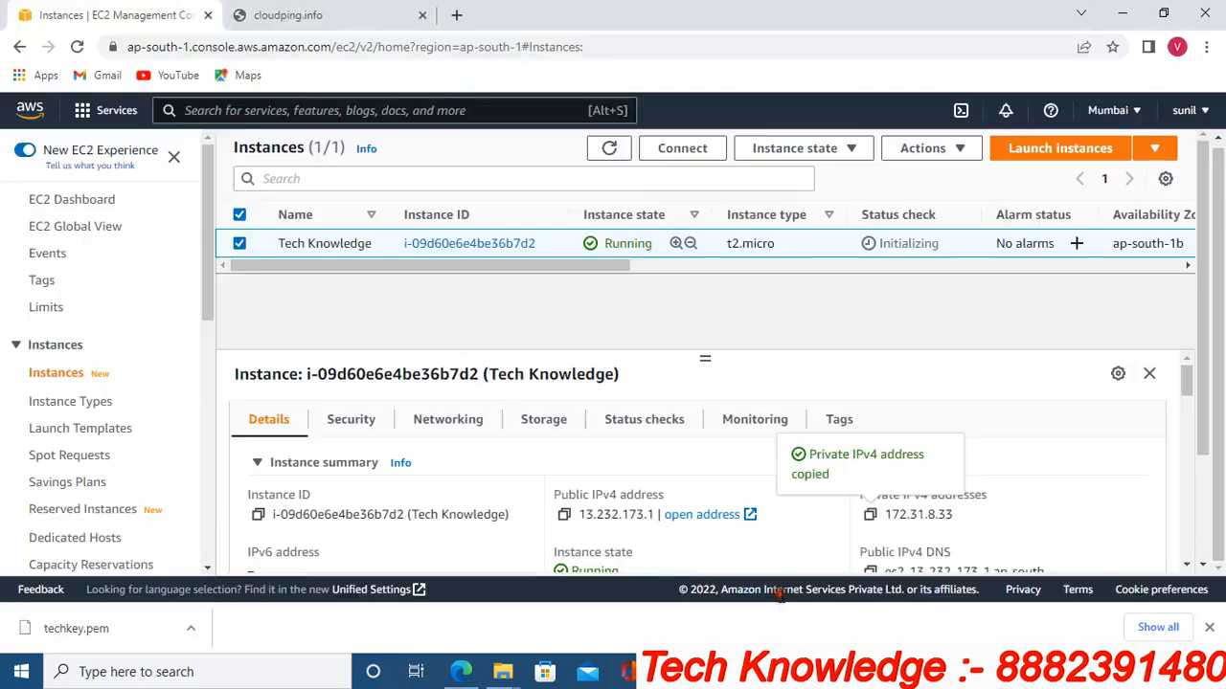
{"action": "left_click", "coordinate": [683, 151]}
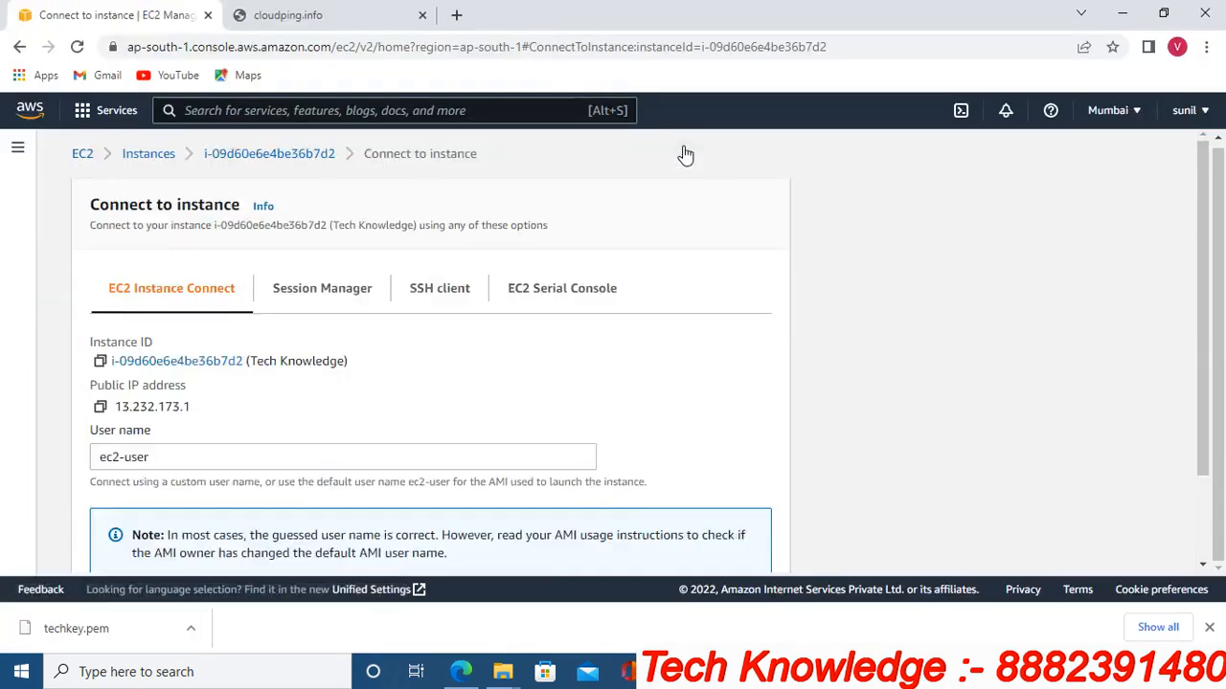
{"action": "scroll", "coordinate": [396, 328], "scroll_direction": "down", "scroll_amount": 2}
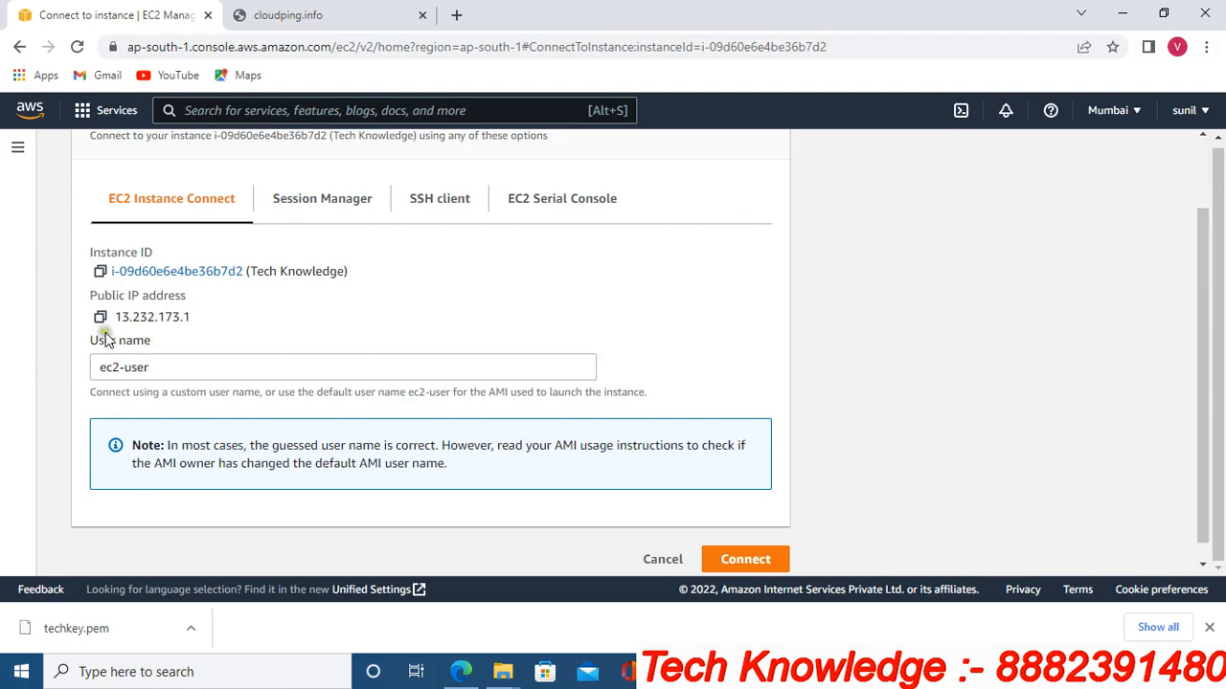
{"action": "left_click", "coordinate": [768, 561]}
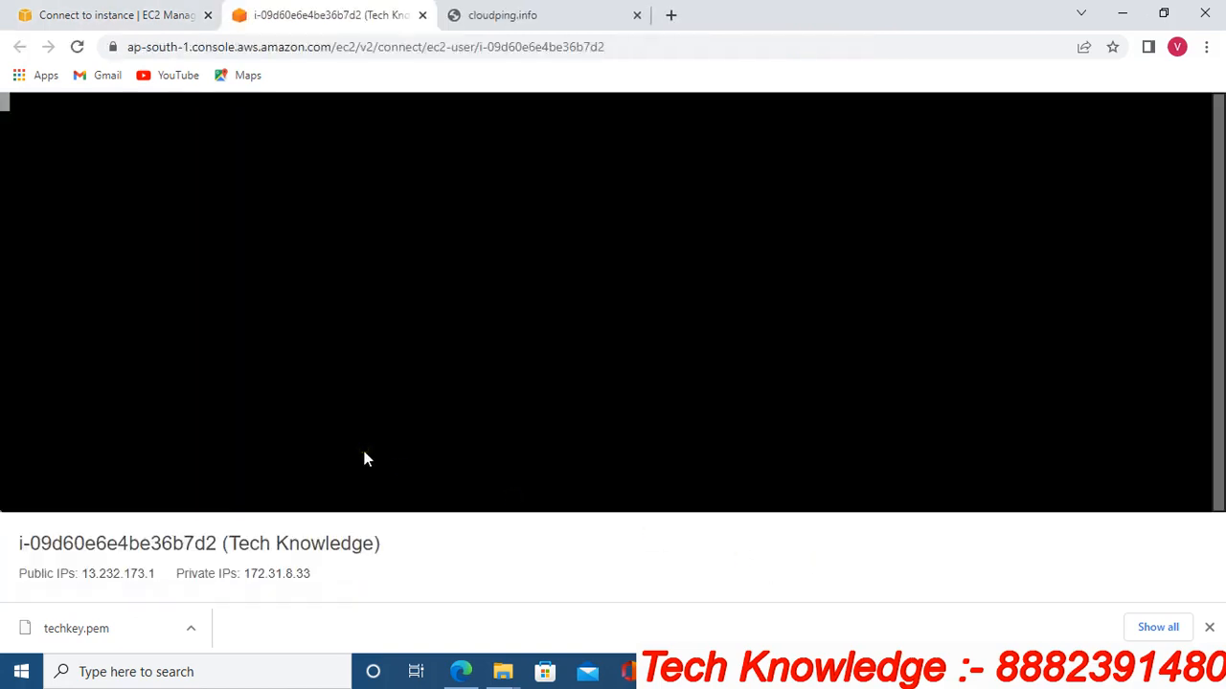
- Run sudo su and cd in the instance's browser terminal, and close that terminal session
{"action": "type", "text": "sud"}
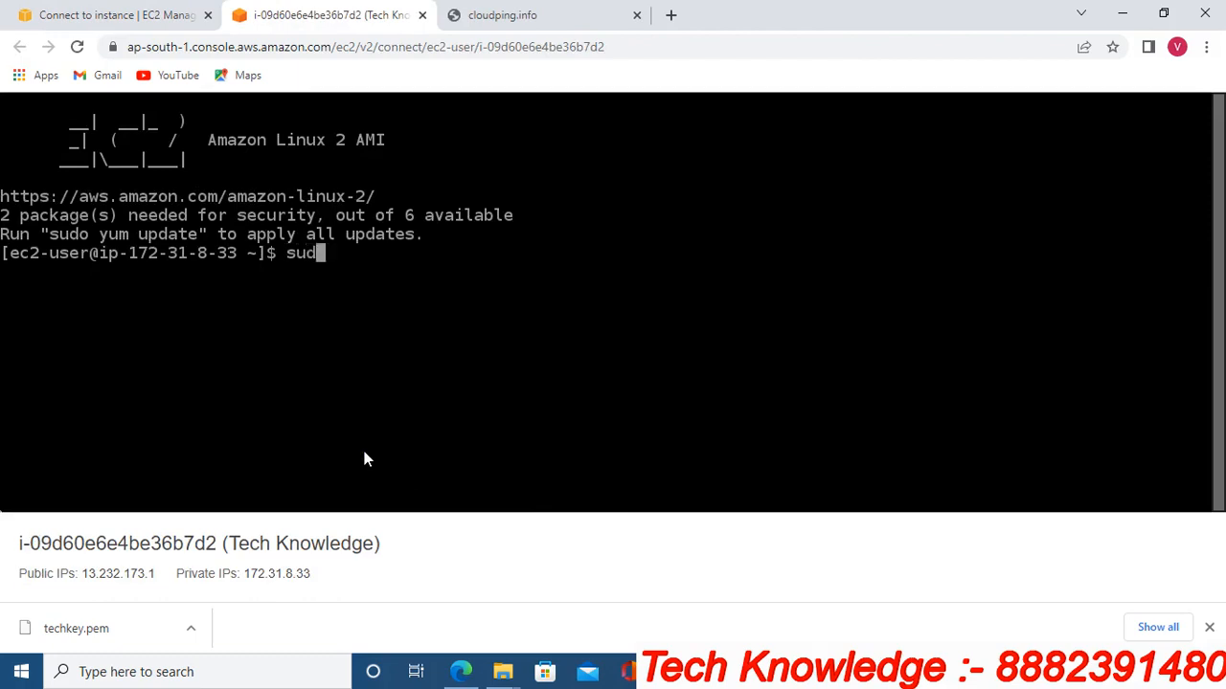
{"action": "type", "text": "o su"}
{"action": "key", "text": "Return"}
{"action": "key", "text": "Return"}
{"action": "key", "text": "Return"}
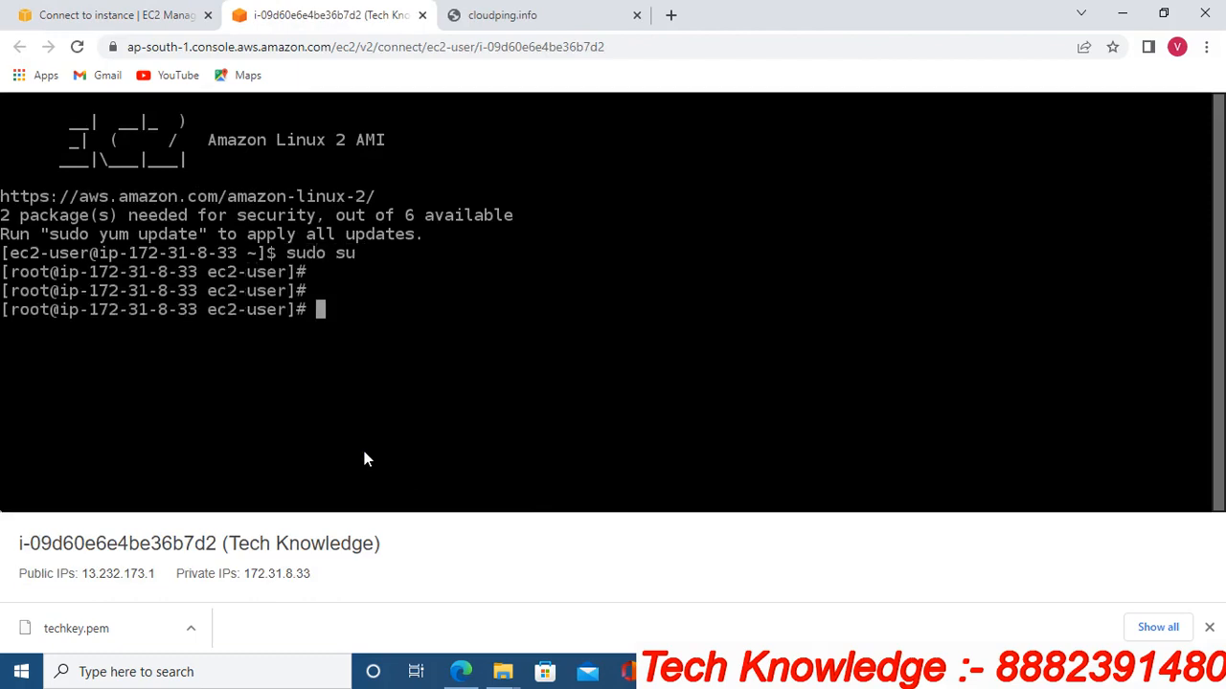
{"action": "type", "text": "cd"}
{"action": "key", "text": "Return"}
{"action": "key", "text": "Return"}
{"action": "key", "text": "Return"}
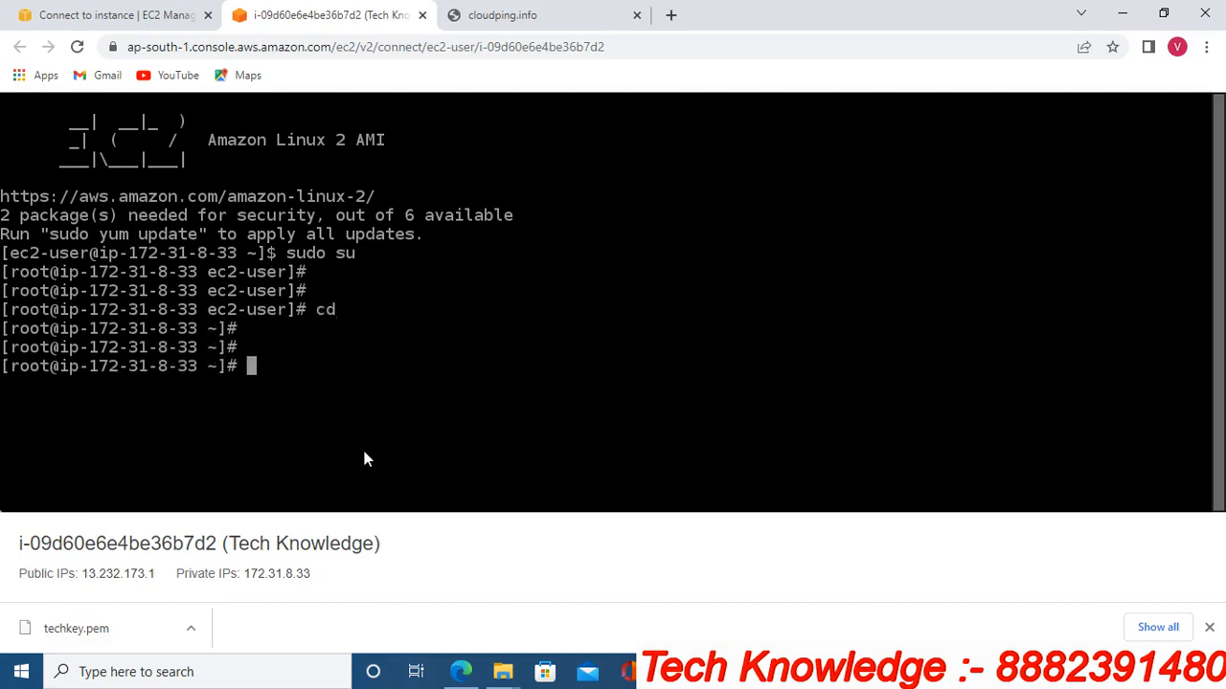
{"action": "left_click", "coordinate": [422, 15]}
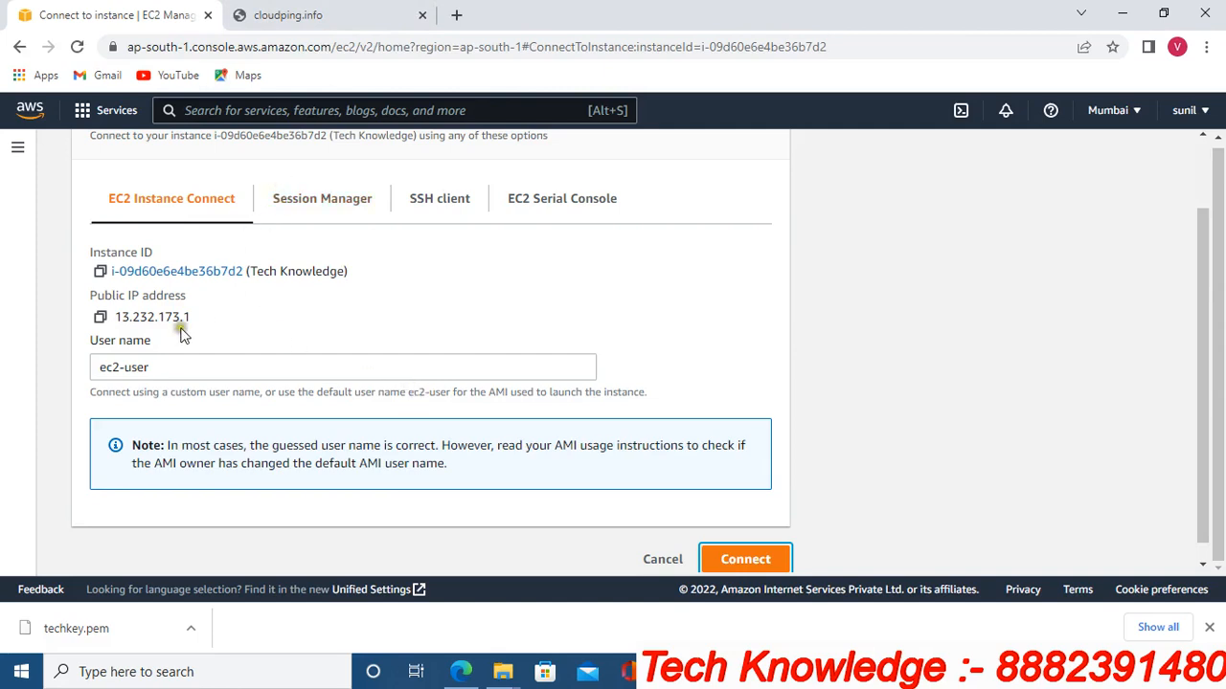
- Copy the instance's public IP address from the connection page and open the Windows Command Prompt
{"action": "left_click", "coordinate": [101, 319]}
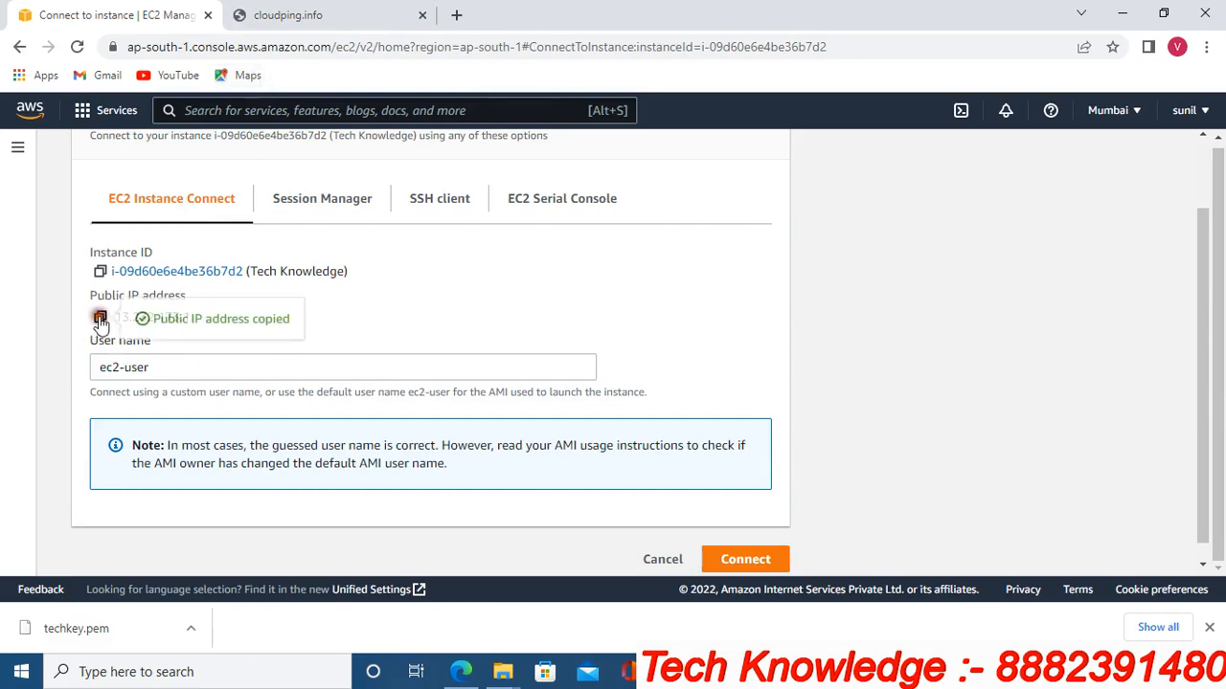
{"action": "left_click", "coordinate": [236, 673]}
{"action": "type", "text": "cmd"}
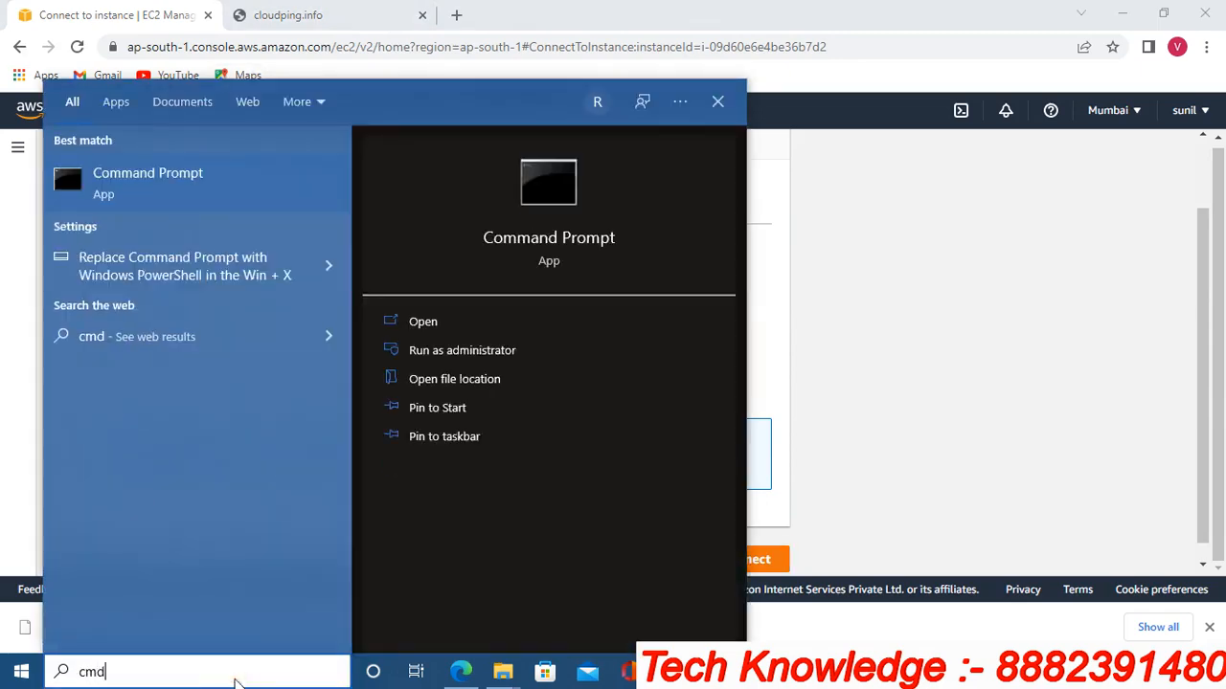
{"action": "key", "text": "Return"}
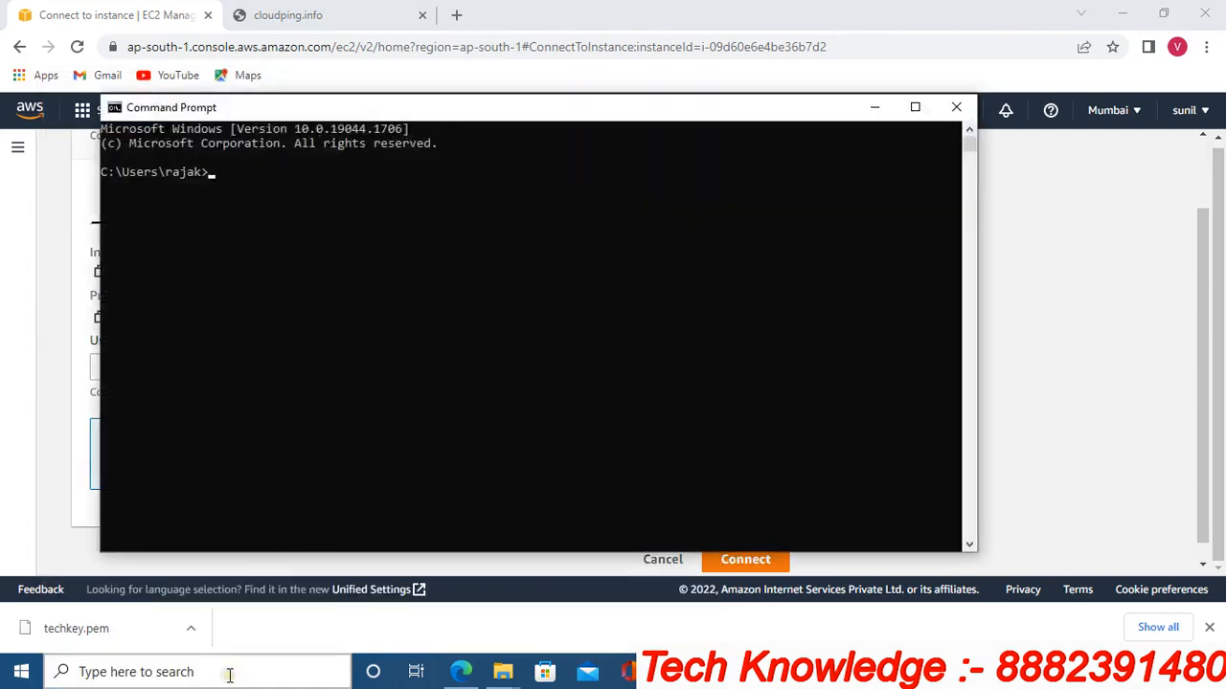
- Change the Command Prompt's working directory to the Downloads folder
{"action": "type", "text": "cd Do"}
{"action": "key", "text": "Tab"}
{"action": "key", "text": "Tab"}
{"action": "key", "text": "Return"}
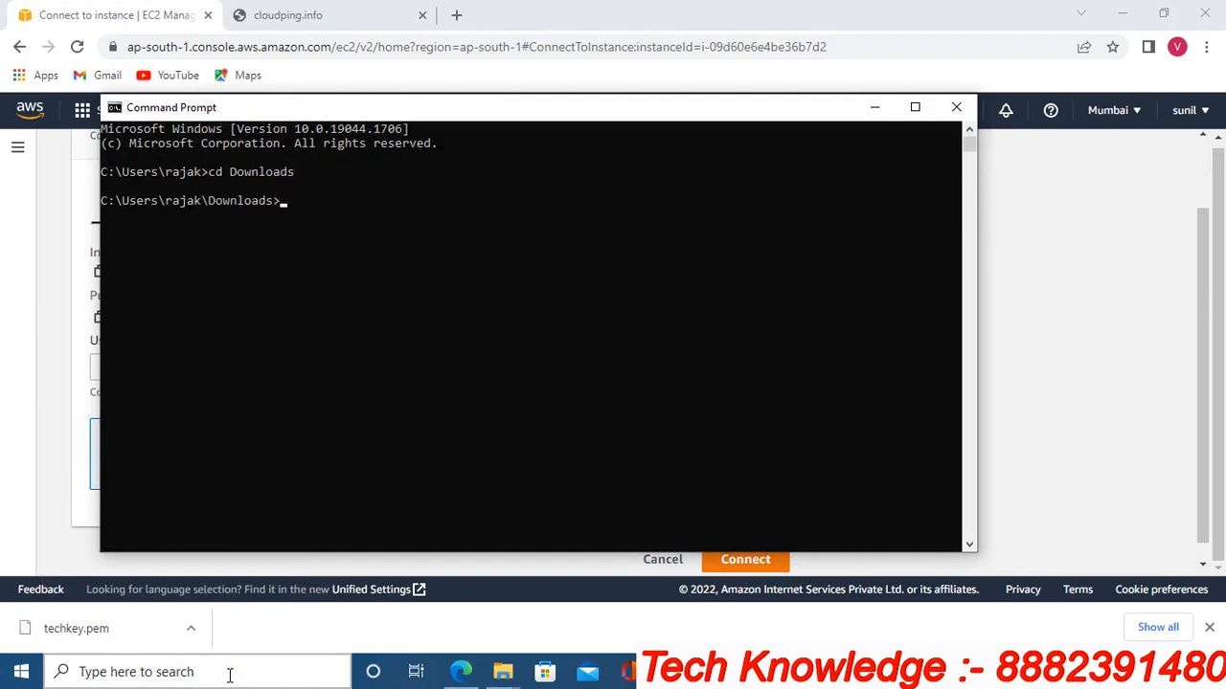
{"action": "type", "text": "ssh ec2-user@"}
{"action": "key", "text": "ctrl+v"}
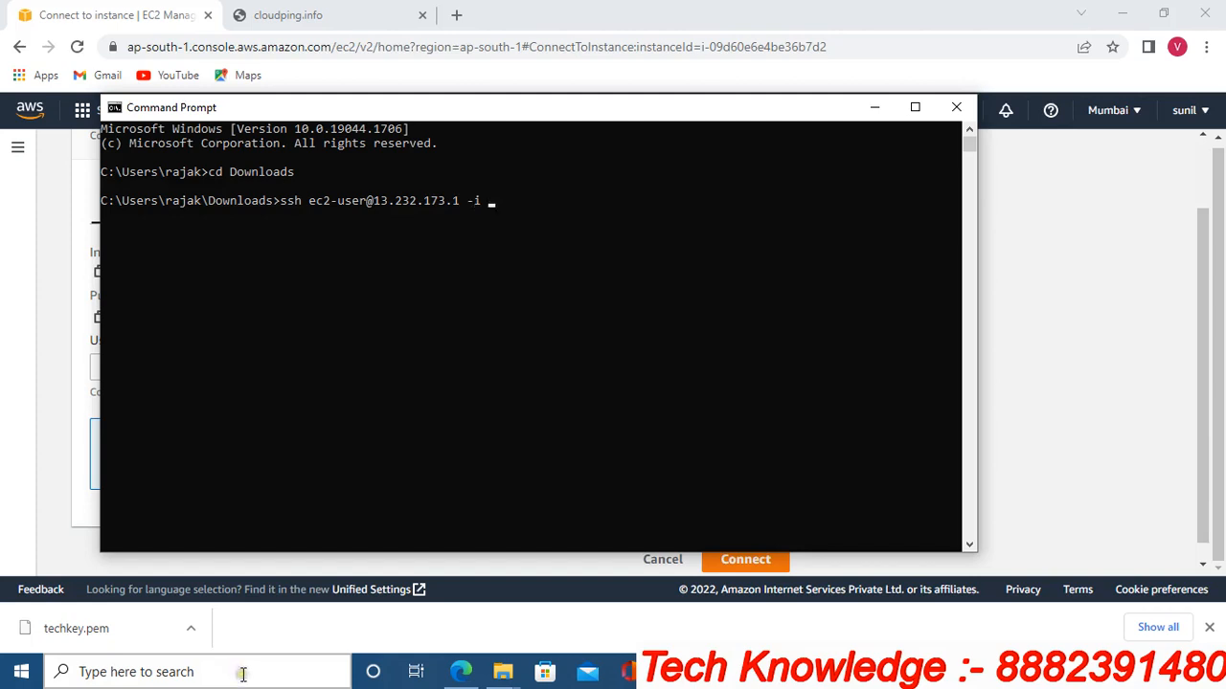
{"action": "type", "text": "te"}
{"action": "key", "text": "Tab"}
{"action": "left_click", "coordinate": [243, 674]}
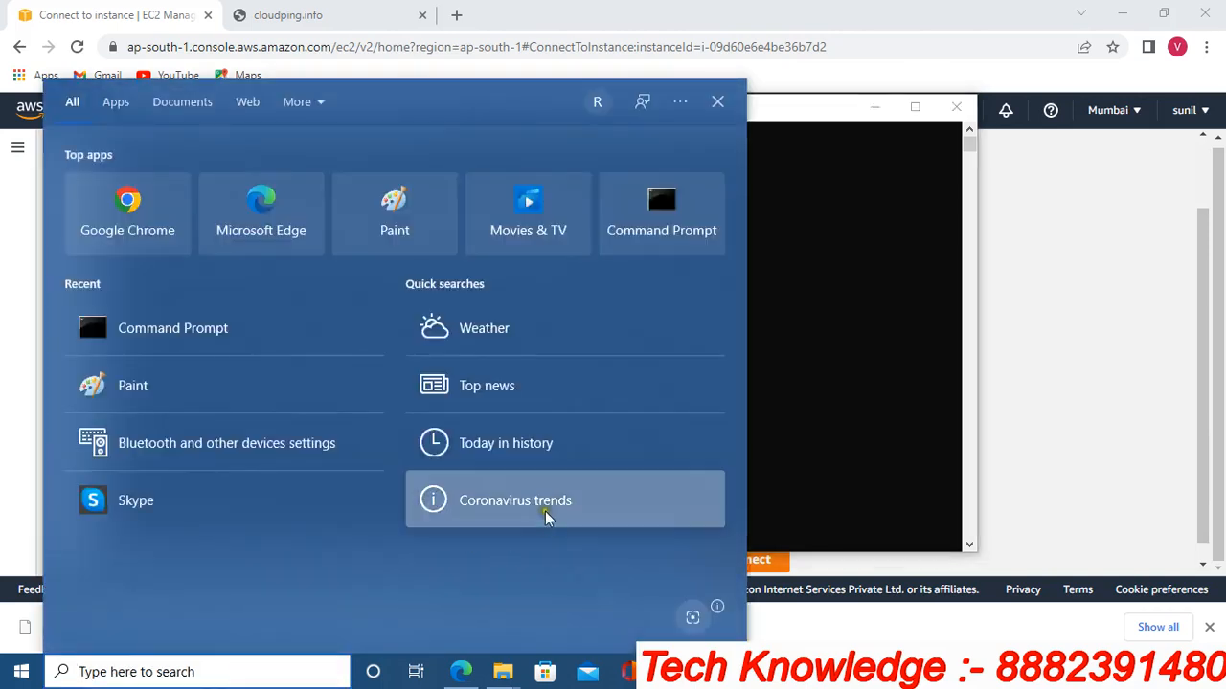
{"action": "left_click", "coordinate": [725, 107]}
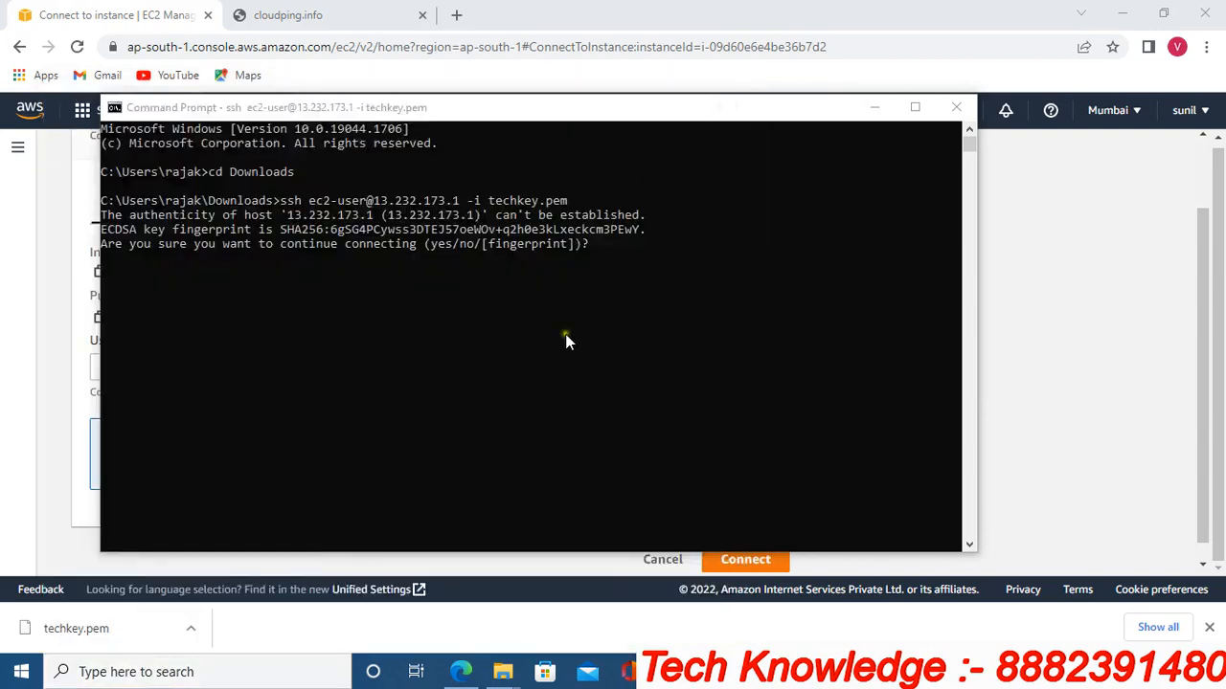
{"action": "left_click", "coordinate": [622, 307]}
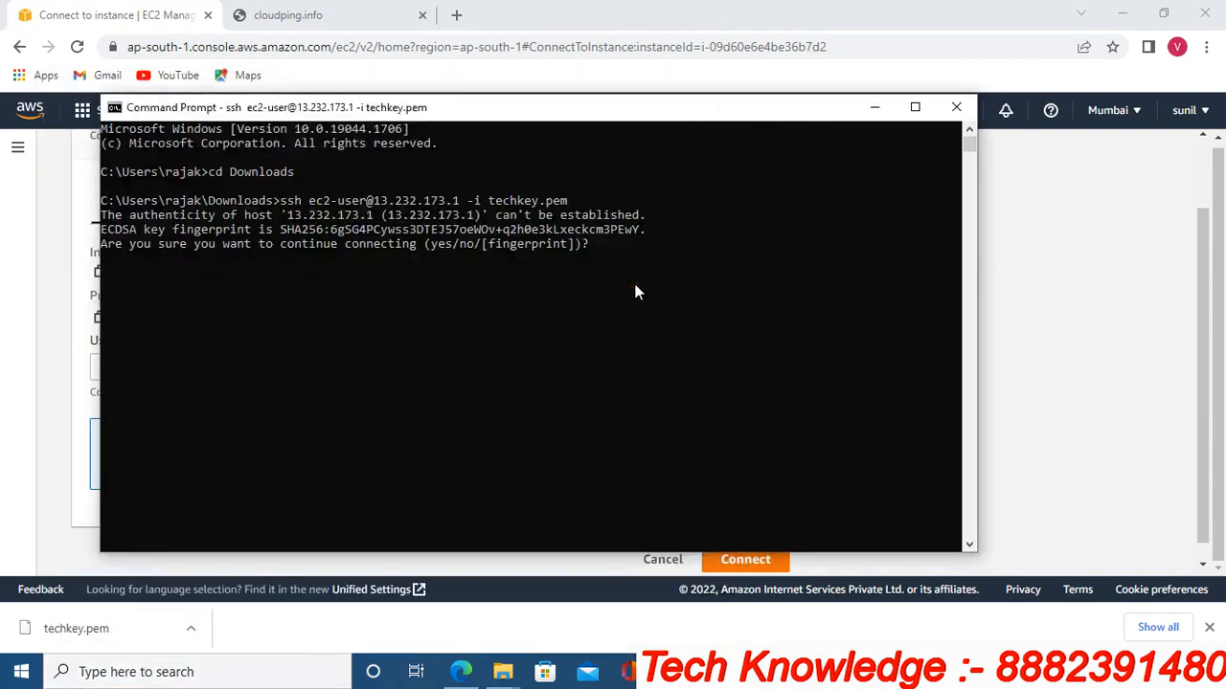
{"action": "key", "text": "Return"}
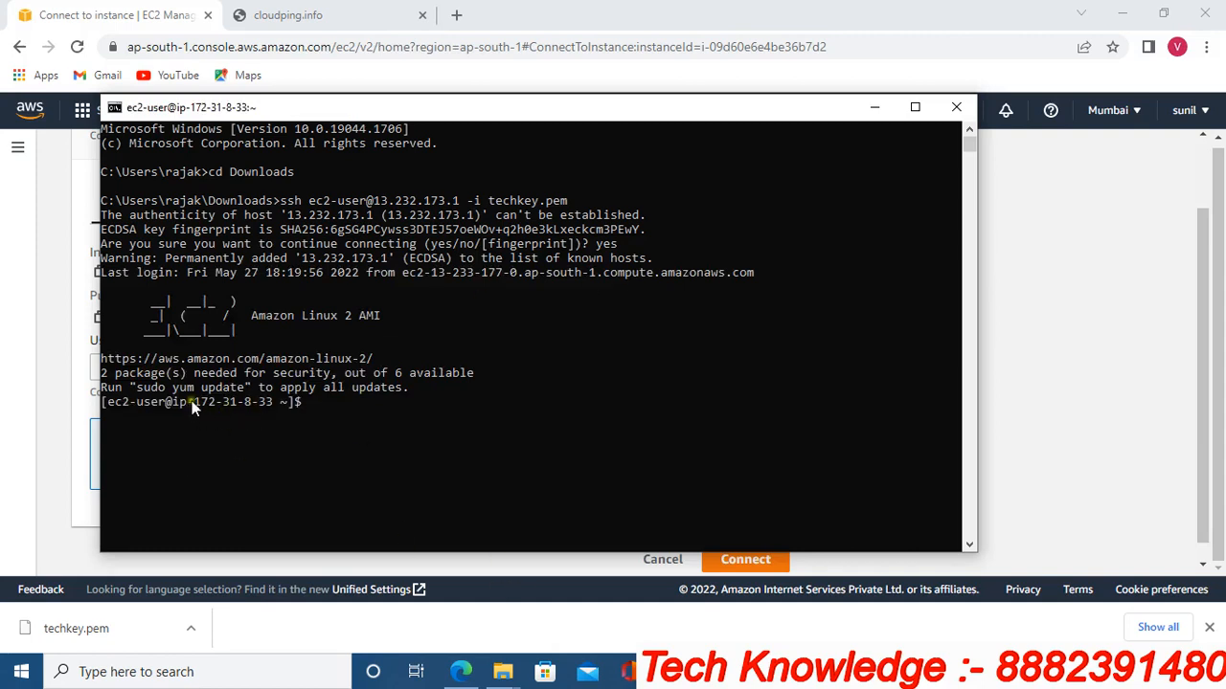
- Copy the private IP 172-31-8-33 from the SSH shell prompt and switch to the Paint diagram
{"action": "mouse_move", "coordinate": [192, 407]}
{"action": "left_mouse_down"}
{"action": "mouse_move", "coordinate": [275, 407]}
{"action": "mouse_move", "coordinate": [196, 406]}
{"action": "left_mouse_up"}
{"action": "right_click", "coordinate": [262, 403]}
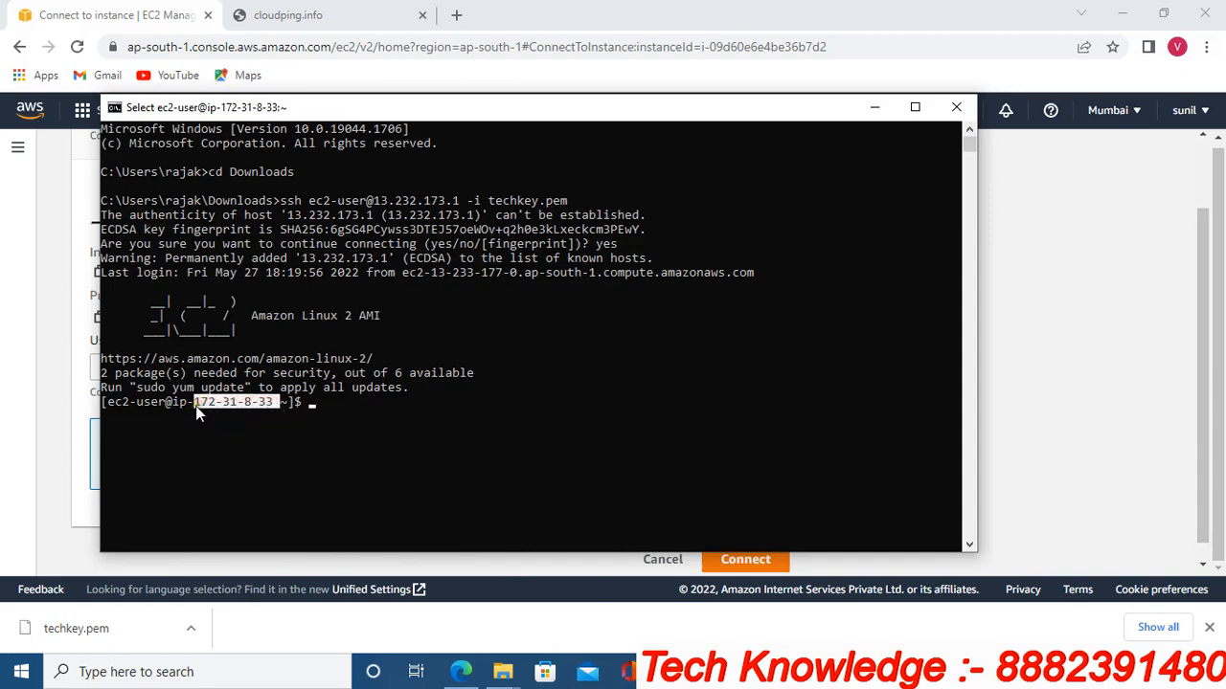
{"action": "right_click", "coordinate": [195, 406]}
{"action": "left_click", "coordinate": [628, 671]}
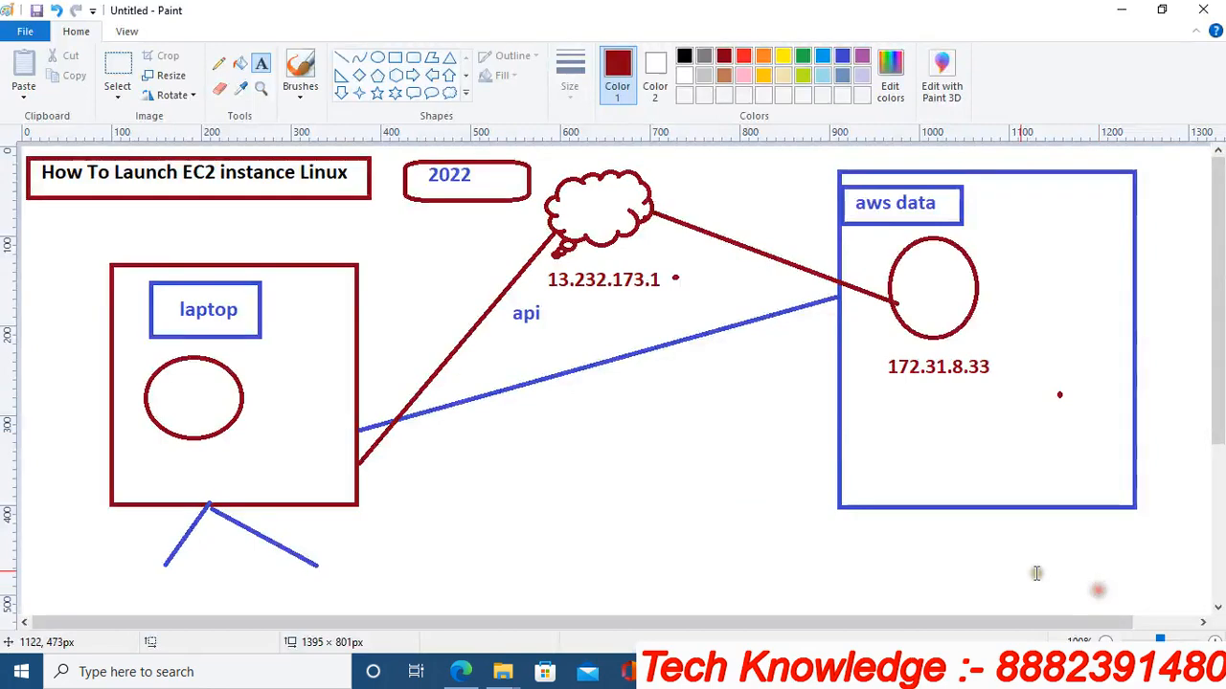
{"action": "left_click", "coordinate": [1115, 598]}
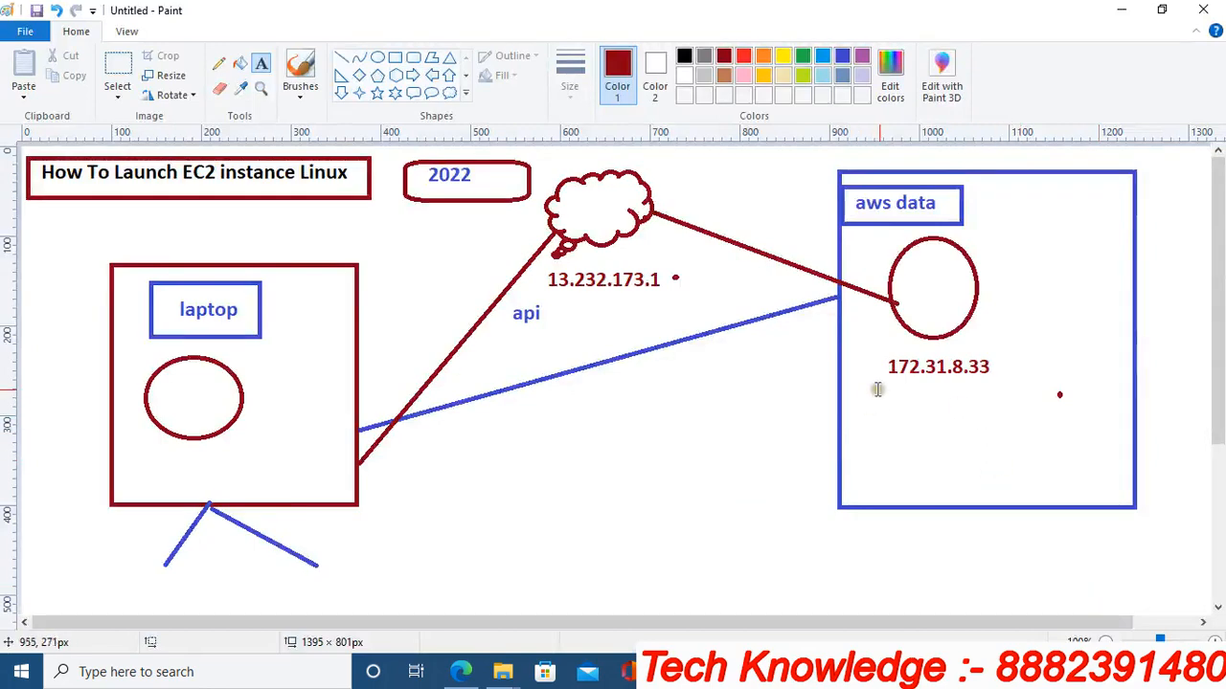
- Paste the copied IP as a text label below 172.31.8.33 inside the aws data box
{"action": "left_click_drag", "start_coordinate": [877, 388], "coordinate": [1115, 442]}
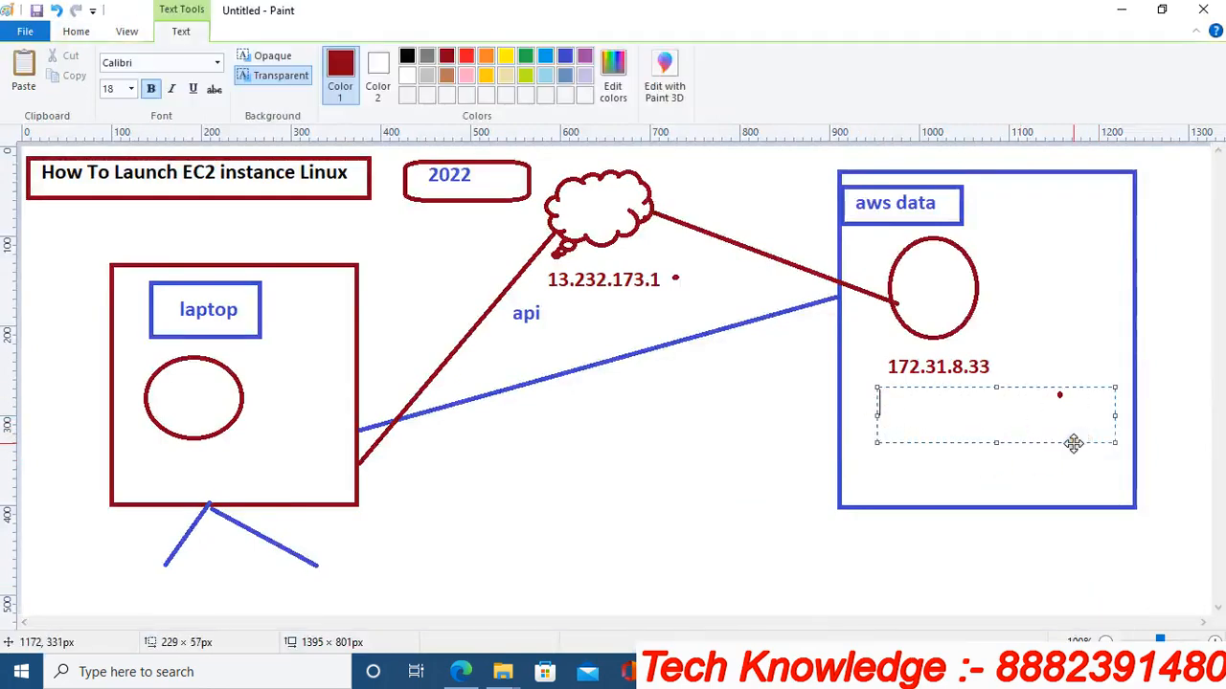
{"action": "key", "text": "ctrl+v"}
{"action": "left_click", "coordinate": [709, 455]}
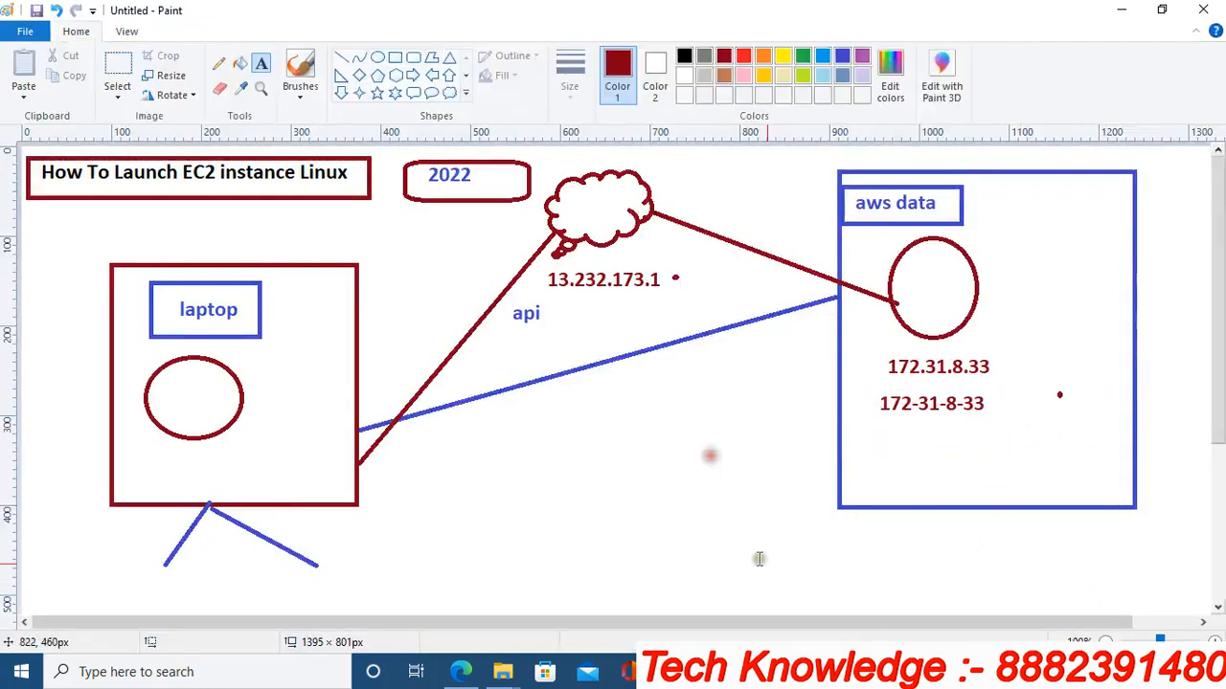
- Switch back to the Command Prompt SSH session and become root with sudo su
{"action": "left_click", "coordinate": [920, 583]}
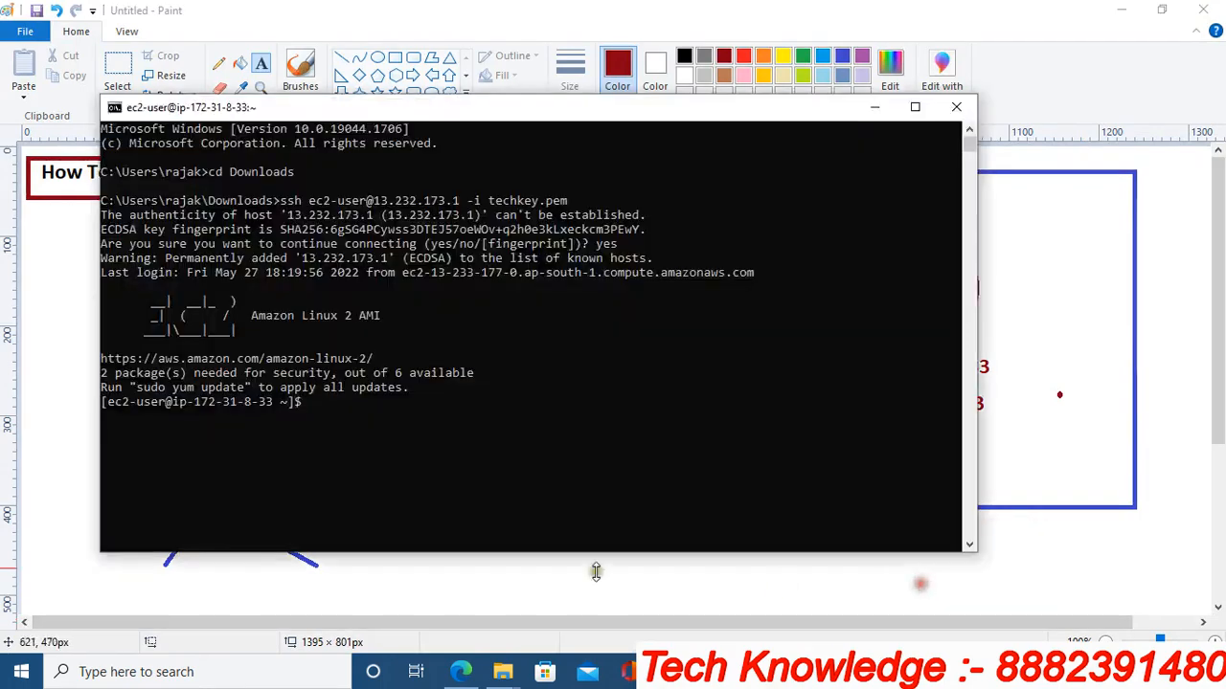
{"action": "left_click", "coordinate": [458, 485]}
{"action": "type", "text": "sudo"}
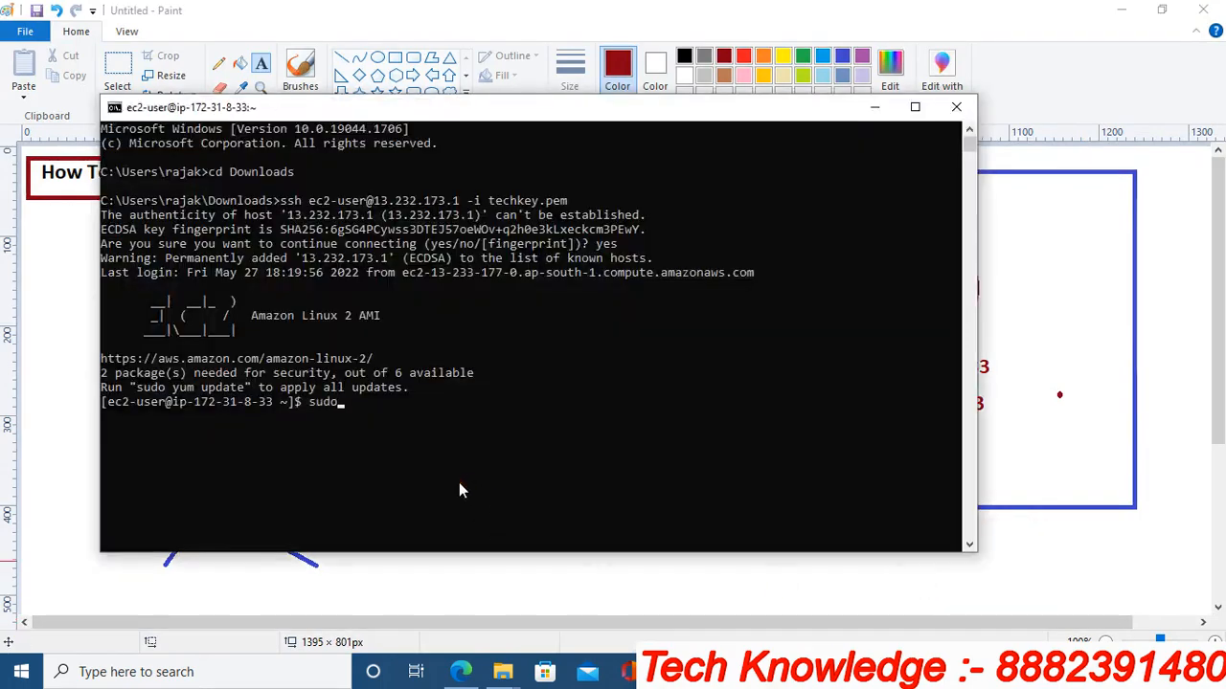
{"action": "type", "text": " su"}
{"action": "key", "text": "Return"}
{"action": "key", "text": "Return"}
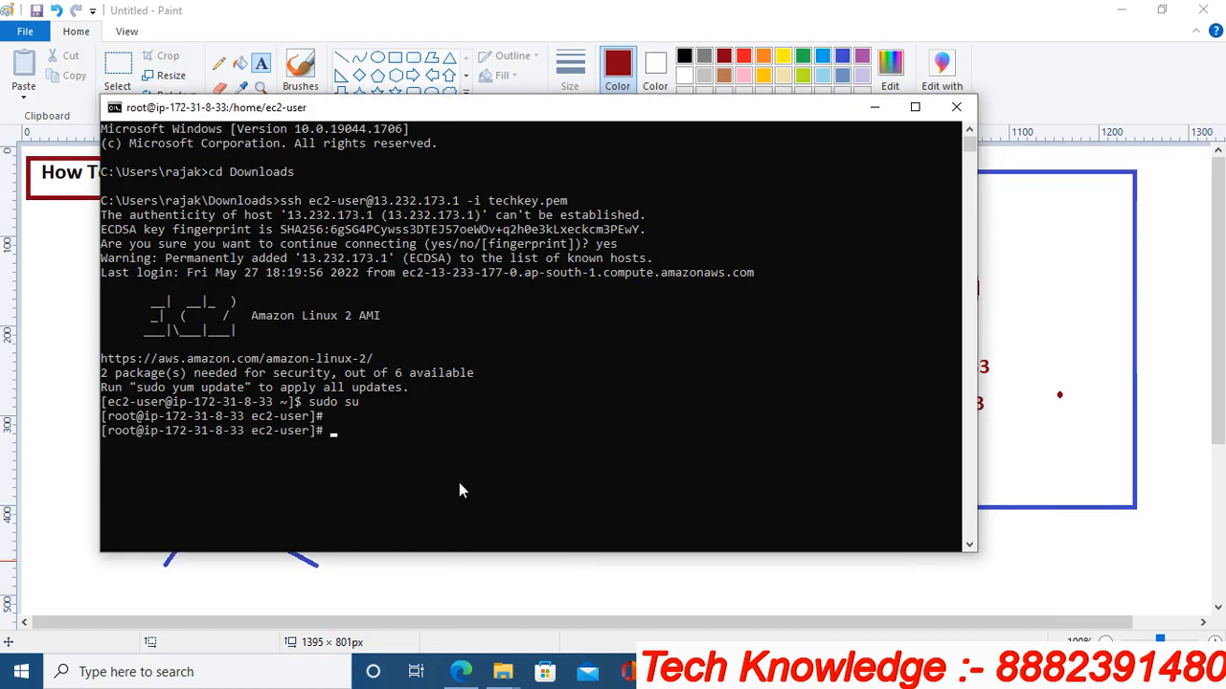
- Change to the root user's home directory with cd and minimize the terminal window
{"action": "type", "text": "cd"}
{"action": "key", "text": "Return"}
{"action": "left_click", "coordinate": [459, 482]}
{"action": "key", "text": "Return"}
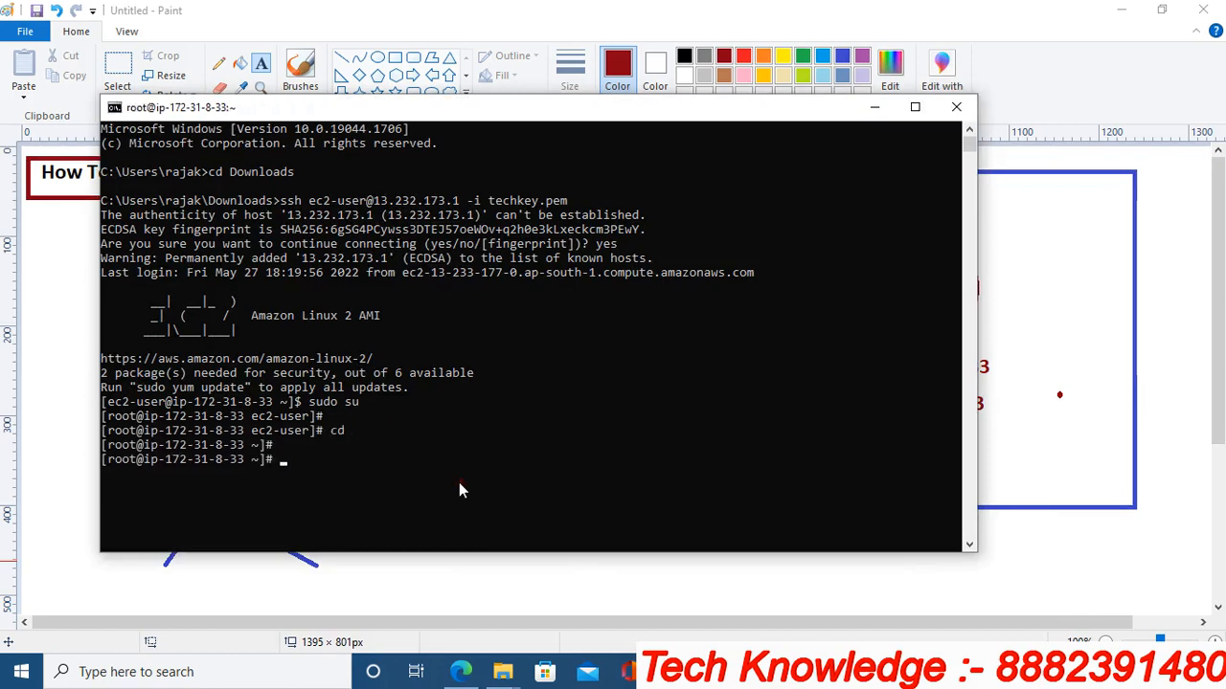
{"action": "left_click", "coordinate": [873, 108]}
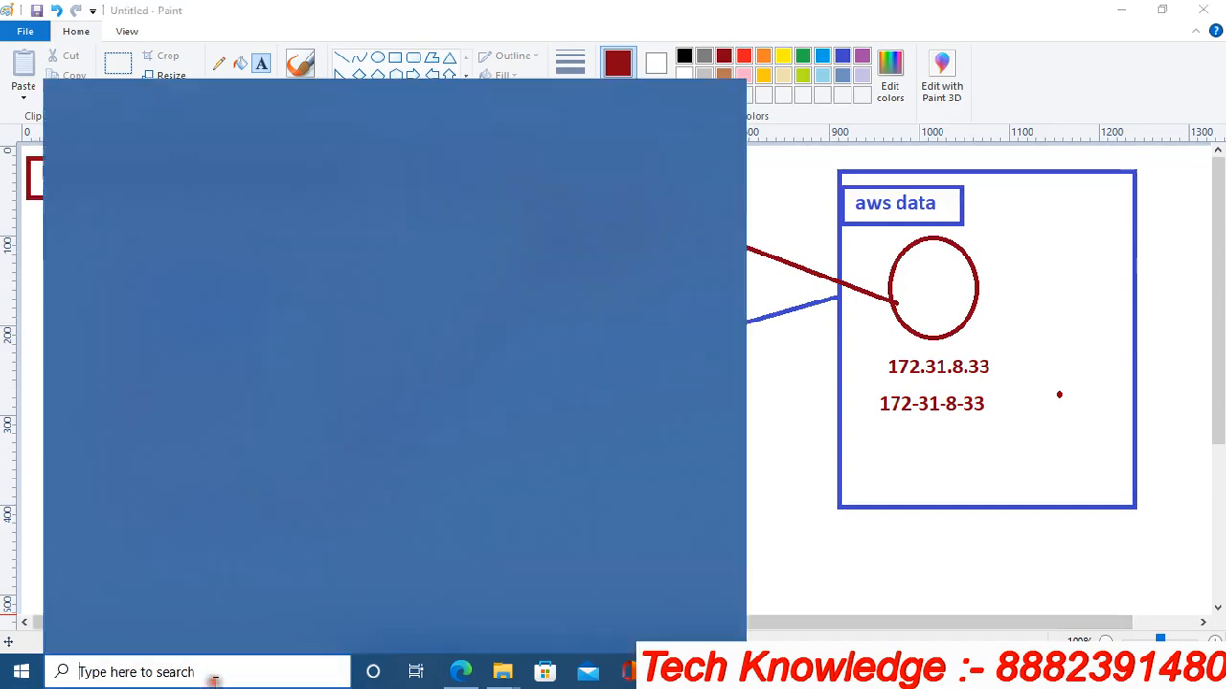
{"action": "left_click", "coordinate": [215, 681]}
{"action": "type", "text": "pu"}
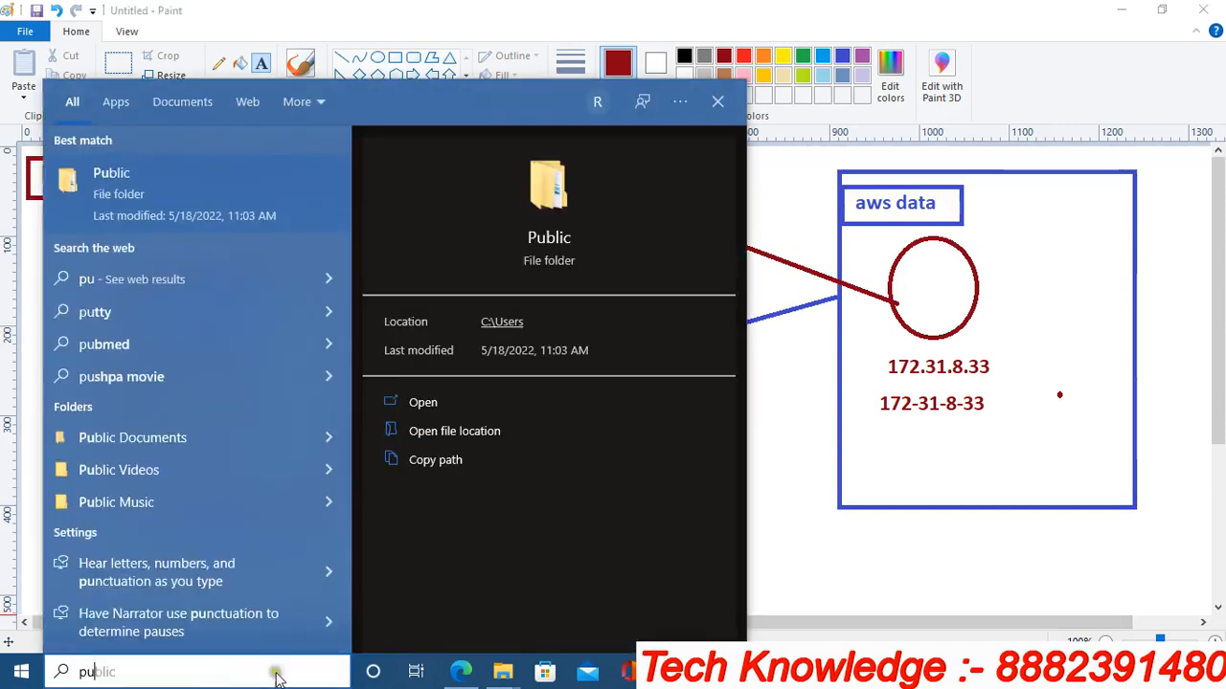
{"action": "left_click", "coordinate": [819, 435]}
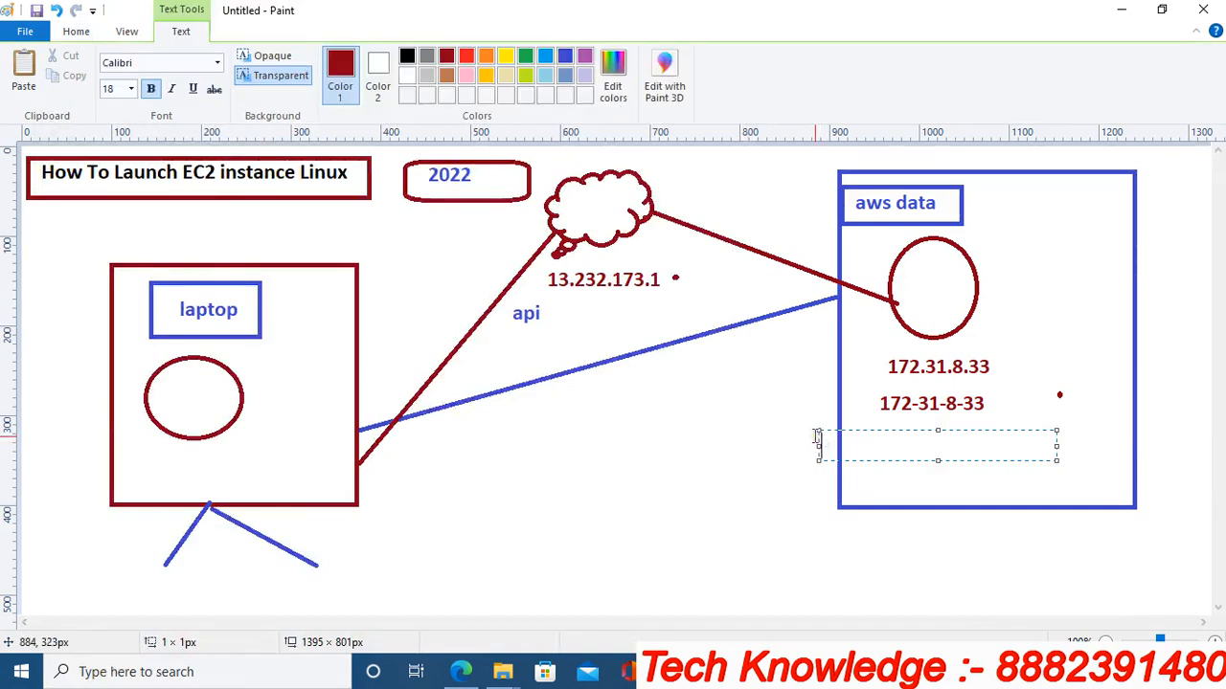
{"action": "left_click", "coordinate": [660, 437]}
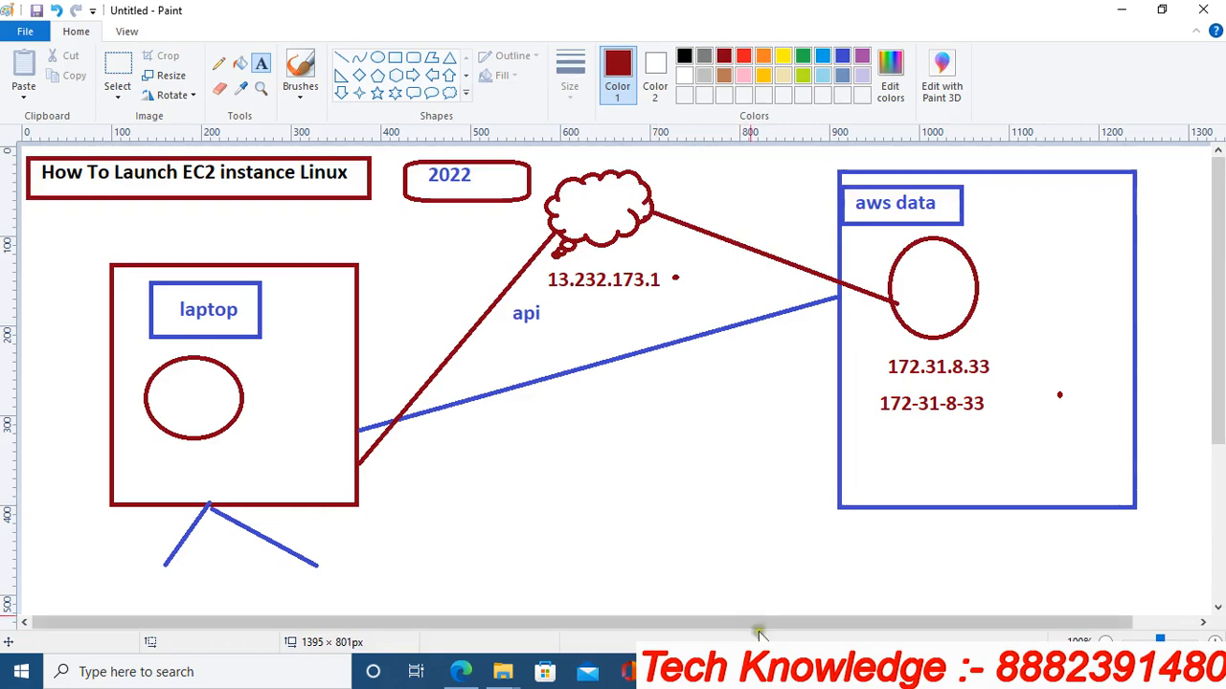
{"action": "mouse_move", "coordinate": [1139, 671]}
{"action": "left_click", "coordinate": [1111, 617]}
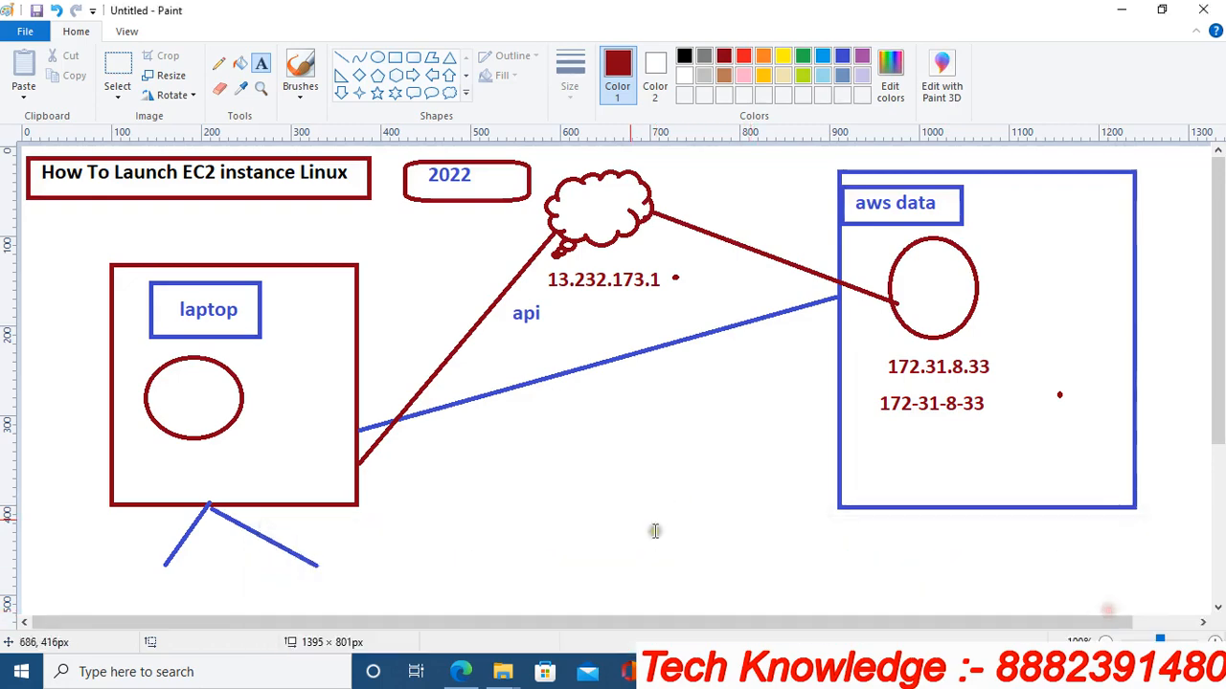